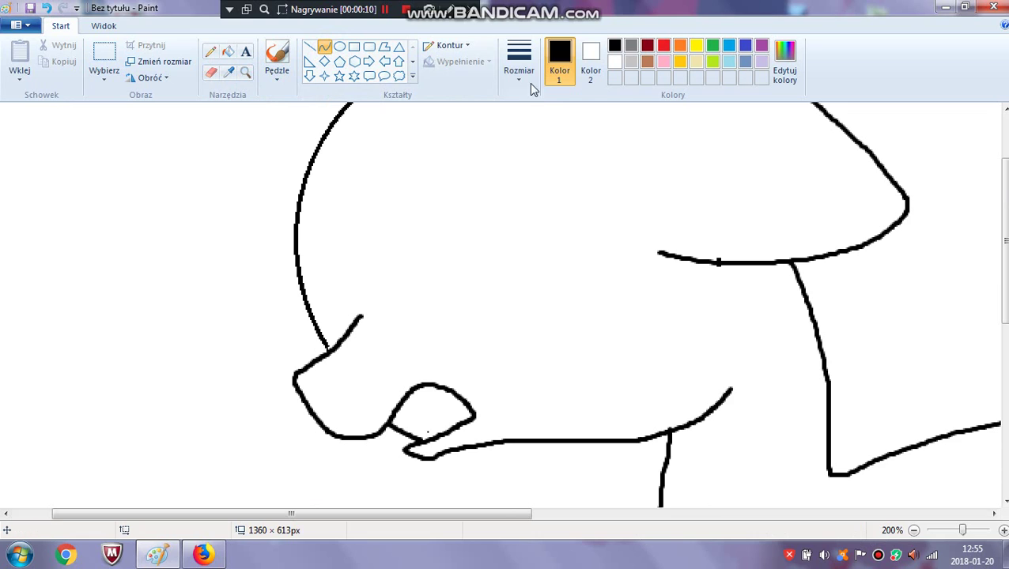
Draw two slanted, hooked upper eyelids in black with the Curve tool, about 136 × 88 px and 85 × 49 px
{"action": "left_click", "coordinate": [529, 83]}
{"action": "left_click", "coordinate": [553, 119]}
{"action": "mouse_move", "coordinate": [609, 188]}
{"action": "left_mouse_down"}
{"action": "mouse_move", "coordinate": [425, 289]}
{"action": "mouse_move", "coordinate": [403, 287]}
{"action": "mouse_move", "coordinate": [433, 274]}
{"action": "mouse_move", "coordinate": [437, 297]}
{"action": "mouse_move", "coordinate": [417, 314]}
{"action": "left_mouse_up"}
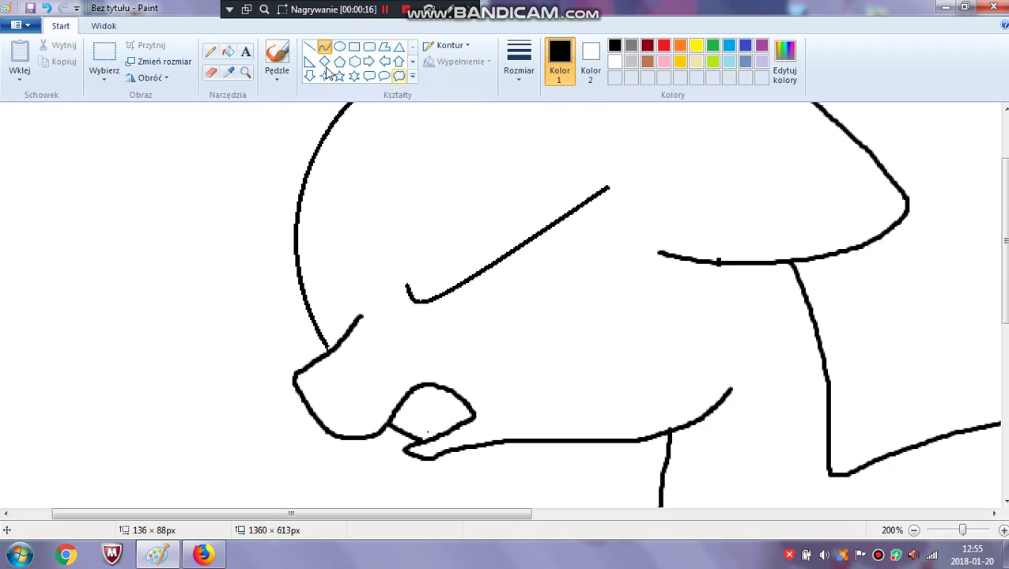
{"action": "mouse_move", "coordinate": [249, 224]}
{"action": "left_mouse_down"}
{"action": "mouse_move", "coordinate": [371, 264]}
{"action": "mouse_move", "coordinate": [363, 285]}
{"action": "mouse_move", "coordinate": [371, 293]}
{"action": "left_mouse_up"}
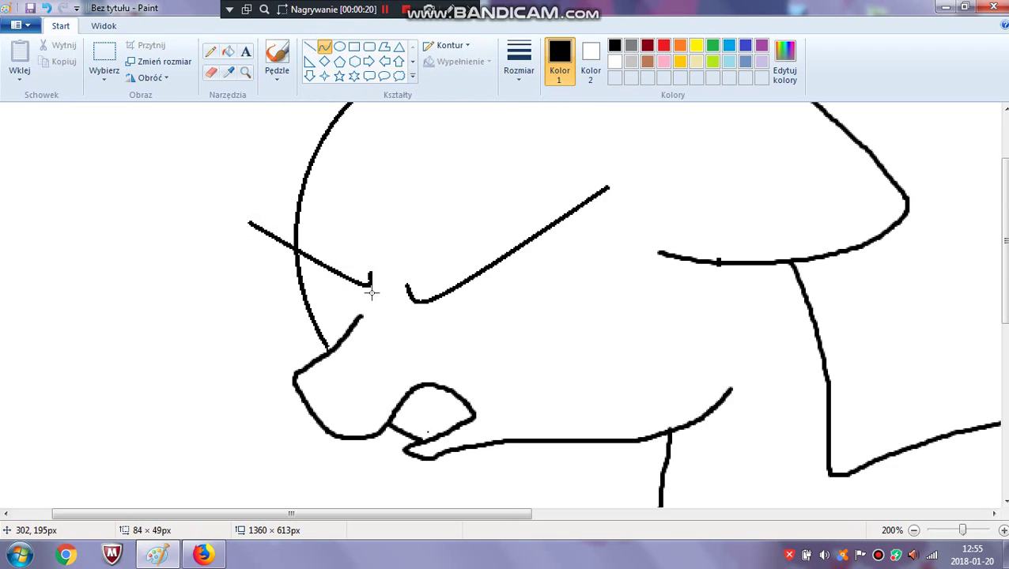
Extend the bridge of the snout with the standard brush up to the inner end of the smaller eyelid
{"action": "left_click", "coordinate": [277, 71]}
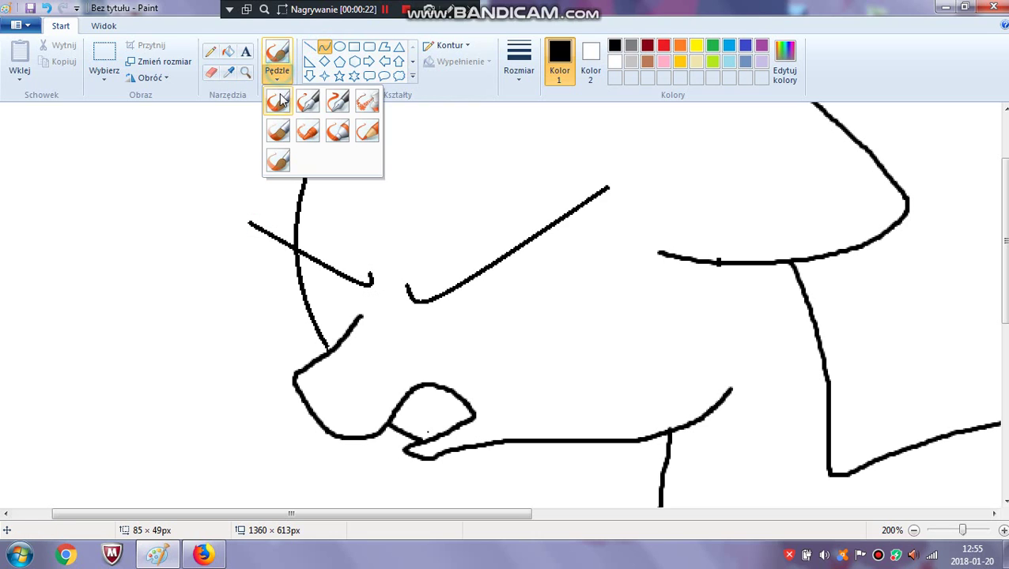
{"action": "left_click", "coordinate": [281, 102]}
{"action": "left_click_drag", "start_coordinate": [357, 316], "coordinate": [369, 287]}
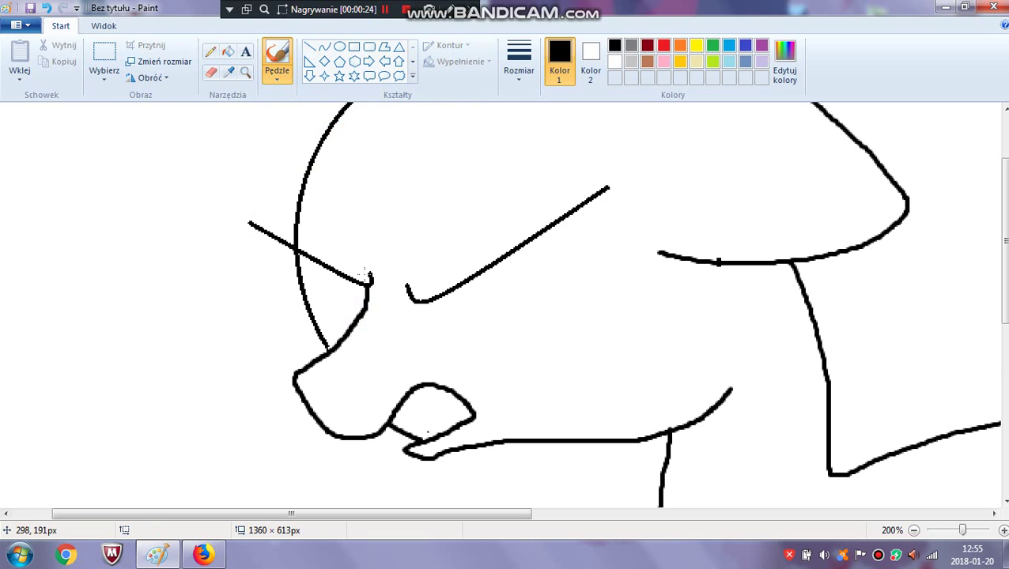
Brush the outline of the large eye, starting and ending on the longer slanted eyelid
{"action": "scroll", "coordinate": [467, 178], "scroll_direction": "down", "scroll_amount": 3}
{"action": "scroll", "coordinate": [419, 131], "scroll_direction": "up", "scroll_amount": 3}
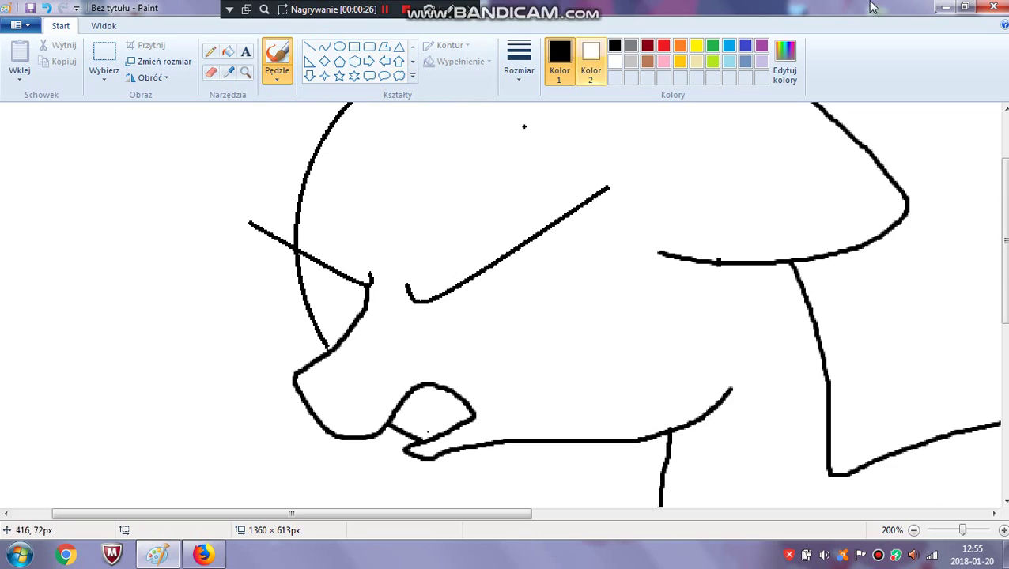
{"action": "mouse_move", "coordinate": [424, 300]}
{"action": "left_mouse_down"}
{"action": "mouse_move", "coordinate": [443, 348]}
{"action": "mouse_move", "coordinate": [488, 399]}
{"action": "left_mouse_up"}
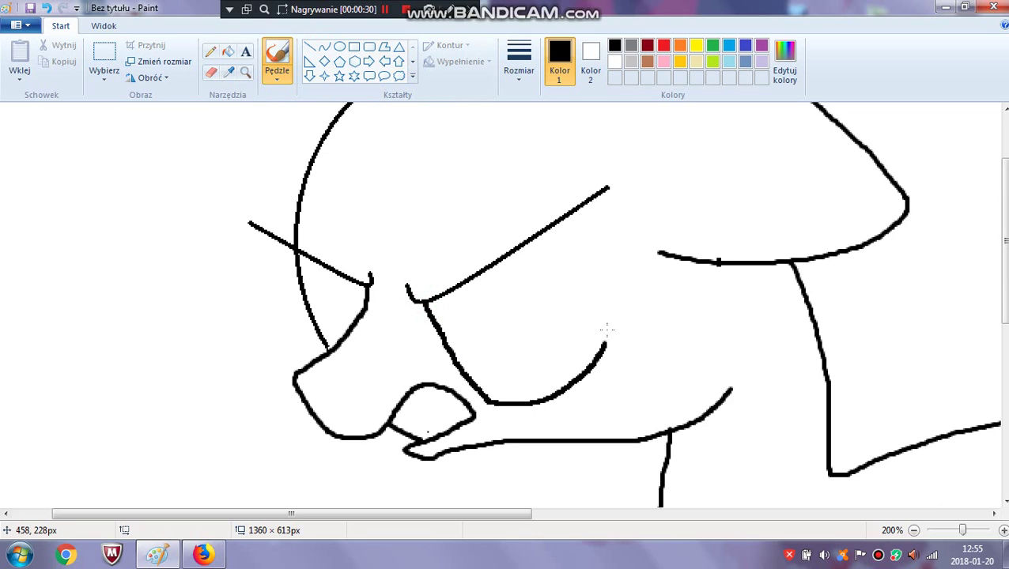
{"action": "left_click_drag", "start_coordinate": [607, 329], "coordinate": [611, 267]}
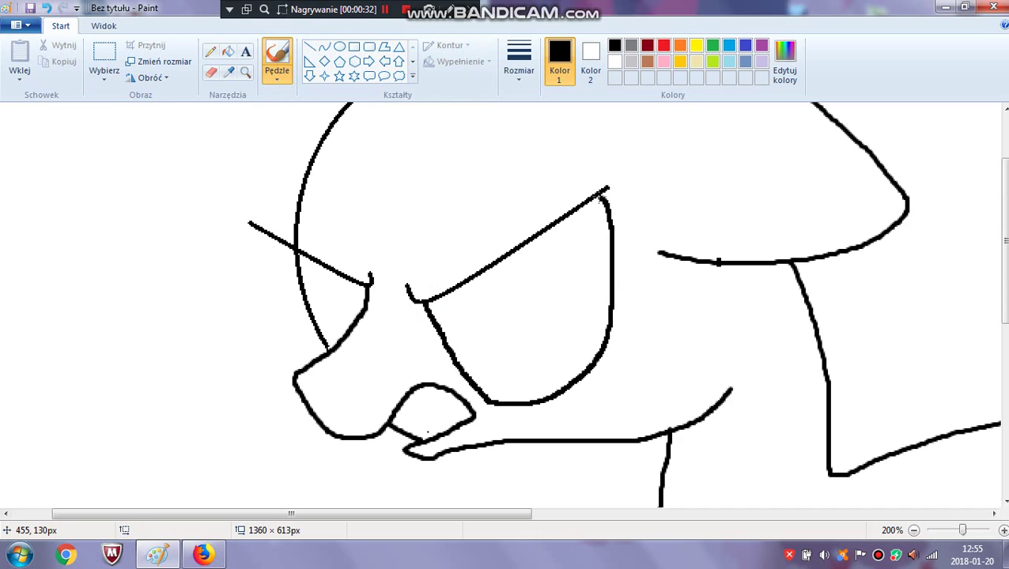
Add three short lashes at the large eye's upper outer corner and three along its lower outer edge
{"action": "mouse_move", "coordinate": [614, 158]}
{"action": "left_mouse_down"}
{"action": "mouse_move", "coordinate": [611, 185]}
{"action": "mouse_move", "coordinate": [630, 187]}
{"action": "left_mouse_up"}
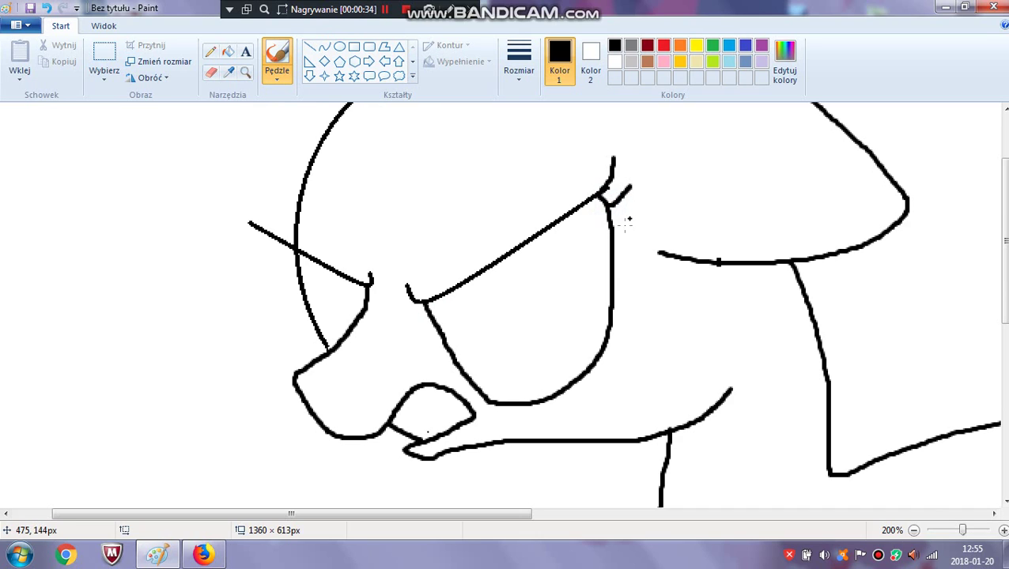
{"action": "left_click_drag", "start_coordinate": [614, 229], "coordinate": [644, 212]}
{"action": "mouse_move", "coordinate": [620, 320]}
{"action": "left_mouse_down"}
{"action": "mouse_move", "coordinate": [649, 314]}
{"action": "mouse_move", "coordinate": [629, 356]}
{"action": "left_mouse_up"}
Shorten the outer end of the smaller eyelid and add short lashes beside the far eye
{"action": "left_click_drag", "start_coordinate": [233, 202], "coordinate": [276, 245]}
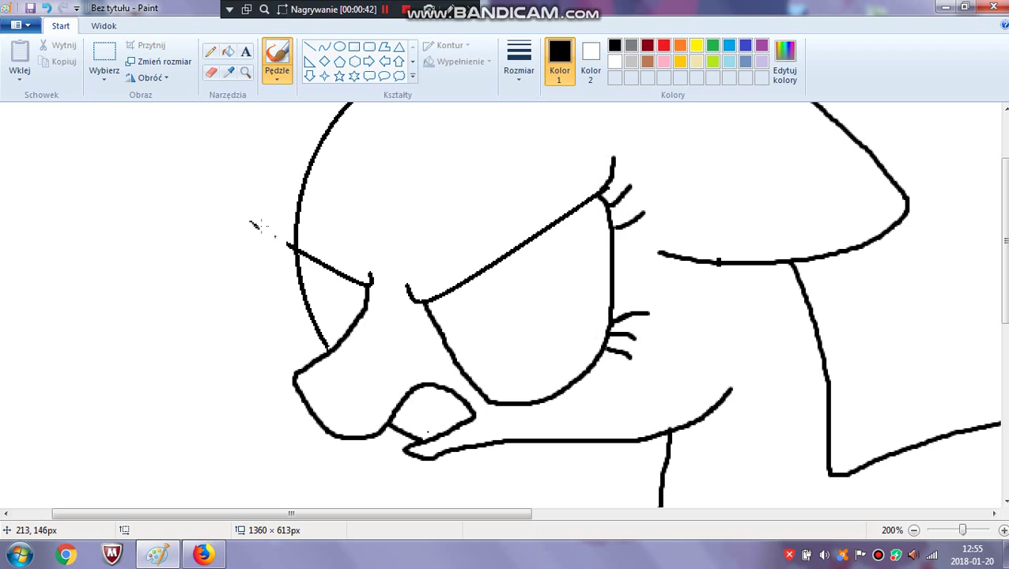
{"action": "scroll", "coordinate": [277, 232], "scroll_direction": "down", "scroll_amount": 5}
{"action": "scroll", "coordinate": [252, 200], "scroll_direction": "up", "scroll_amount": 8}
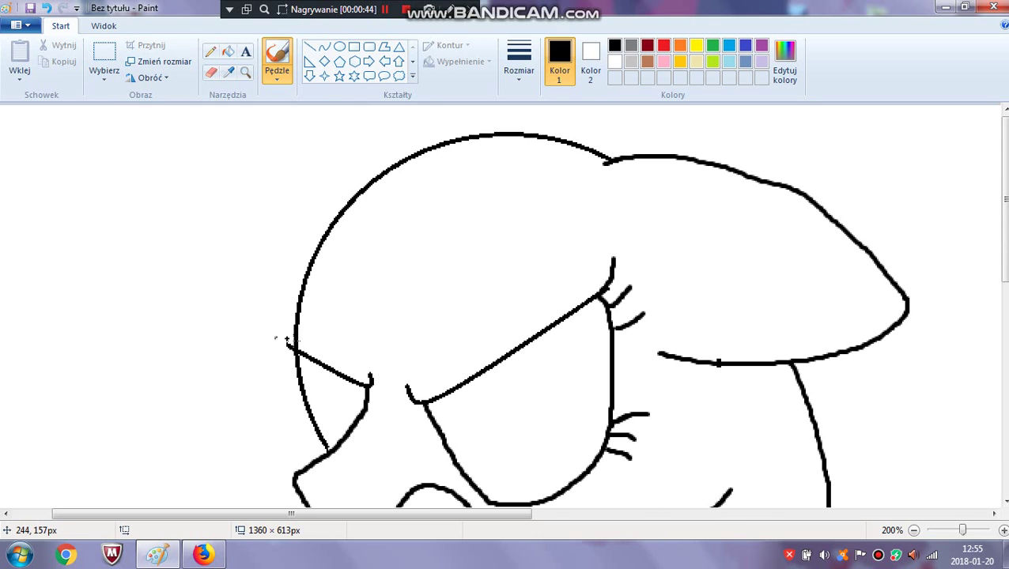
{"action": "left_click_drag", "start_coordinate": [293, 348], "coordinate": [271, 338]}
{"action": "left_click", "coordinate": [292, 367]}
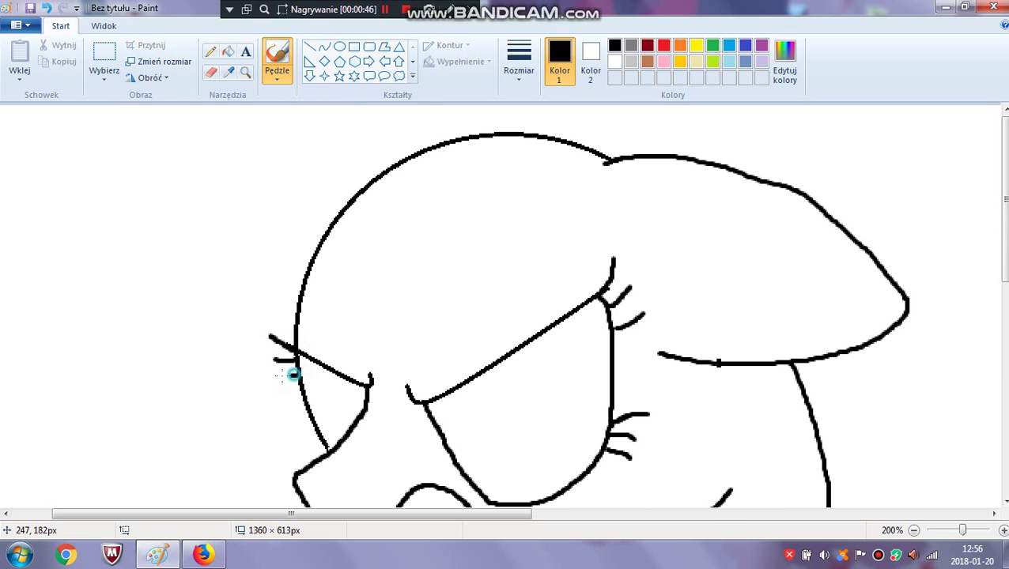
Brush a nose line across the upper snout and two short nostril strokes beneath it
{"action": "scroll", "coordinate": [301, 307], "scroll_direction": "down", "scroll_amount": 5}
{"action": "scroll", "coordinate": [301, 307], "scroll_direction": "up", "scroll_amount": 6}
{"action": "scroll", "coordinate": [360, 310], "scroll_direction": "down", "scroll_amount": 2}
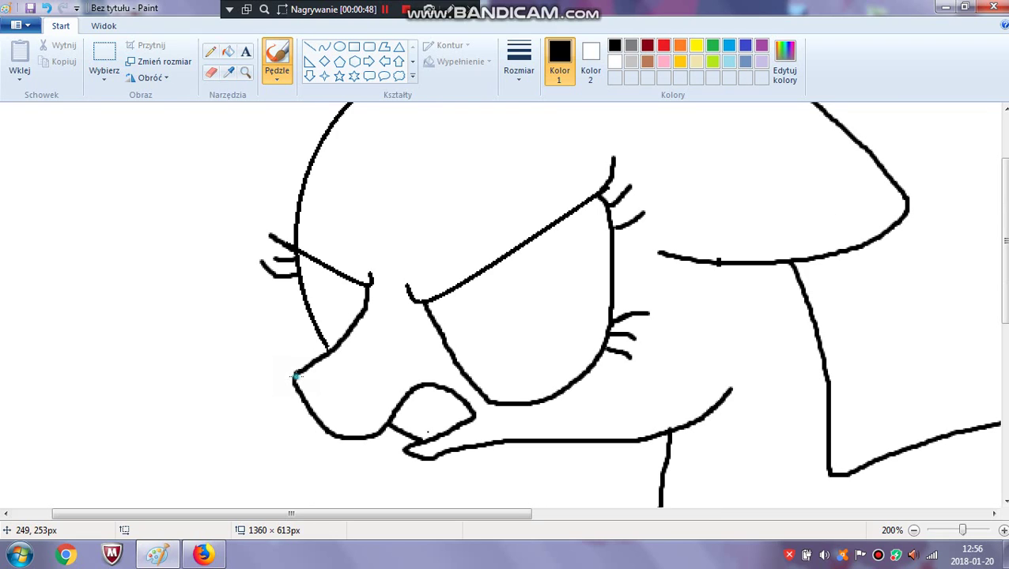
{"action": "left_click_drag", "start_coordinate": [296, 376], "coordinate": [357, 361]}
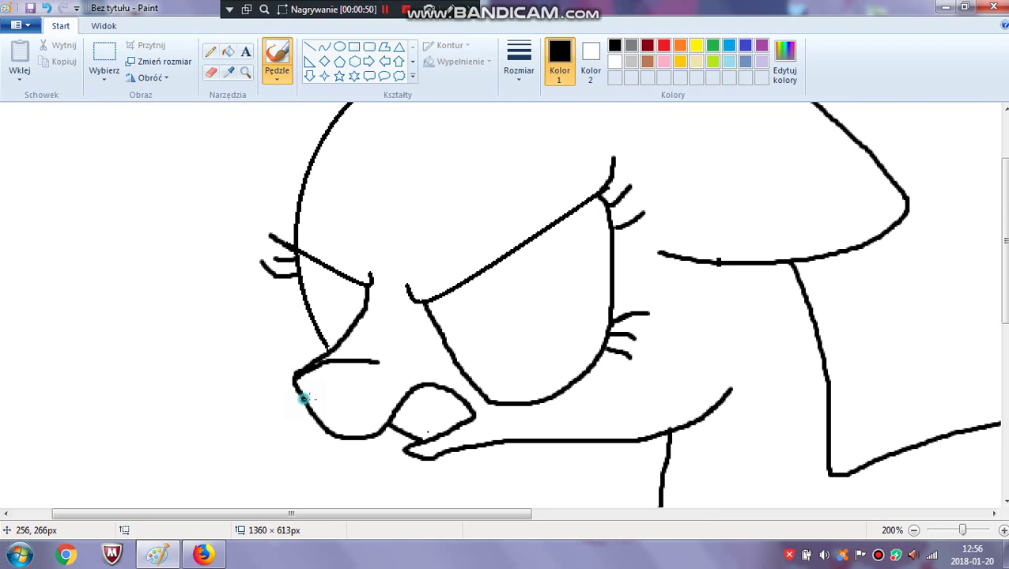
{"action": "left_click_drag", "start_coordinate": [303, 399], "coordinate": [364, 392]}
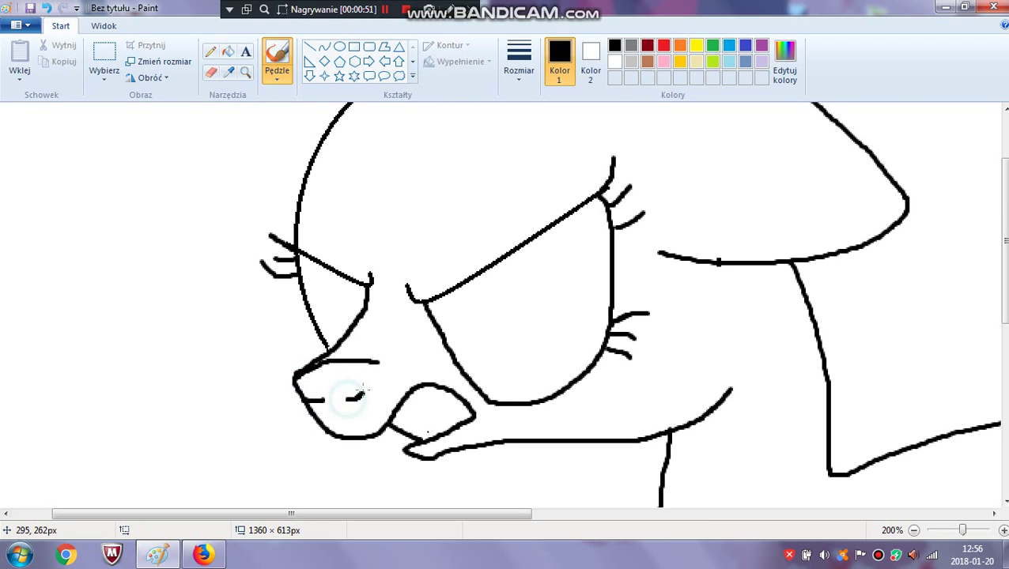
Draw a jagged teeth line inside the open mouth with a thinner brush size
{"action": "left_click", "coordinate": [534, 71]}
{"action": "left_click", "coordinate": [523, 135]}
{"action": "left_click_drag", "start_coordinate": [454, 397], "coordinate": [445, 402]}
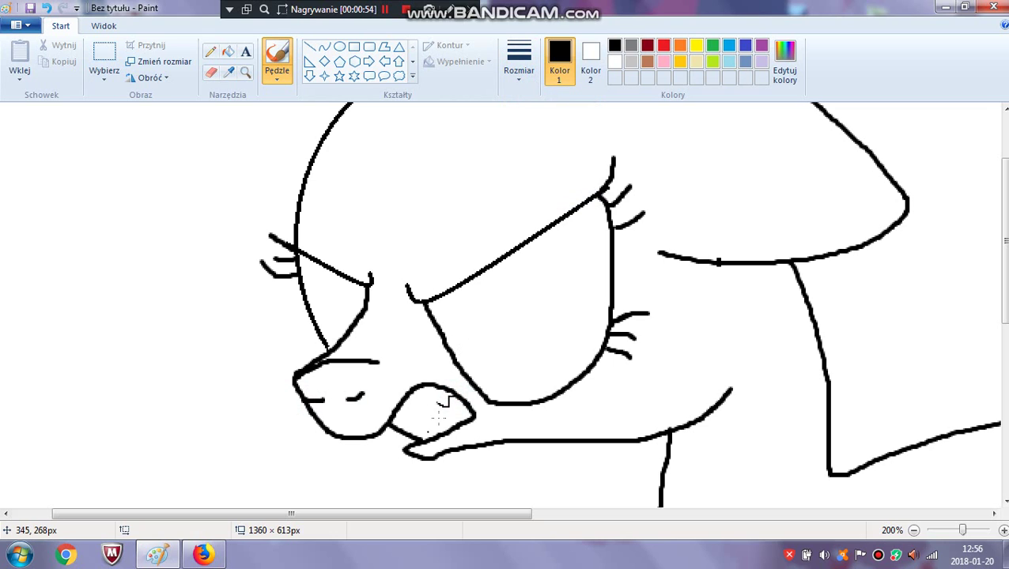
{"action": "scroll", "coordinate": [461, 261], "scroll_direction": "down", "scroll_amount": 3}
{"action": "scroll", "coordinate": [462, 277], "scroll_direction": "up", "scroll_amount": 4}
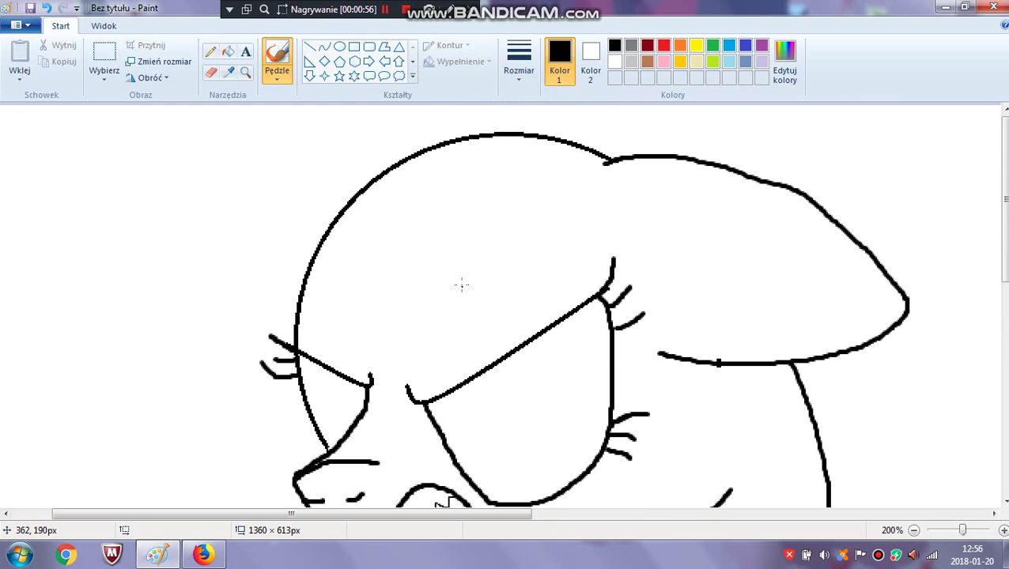
Set the brush to the second-thinnest size and draw the fringe's edge from the ear base across the forehead
{"action": "left_click", "coordinate": [210, 52]}
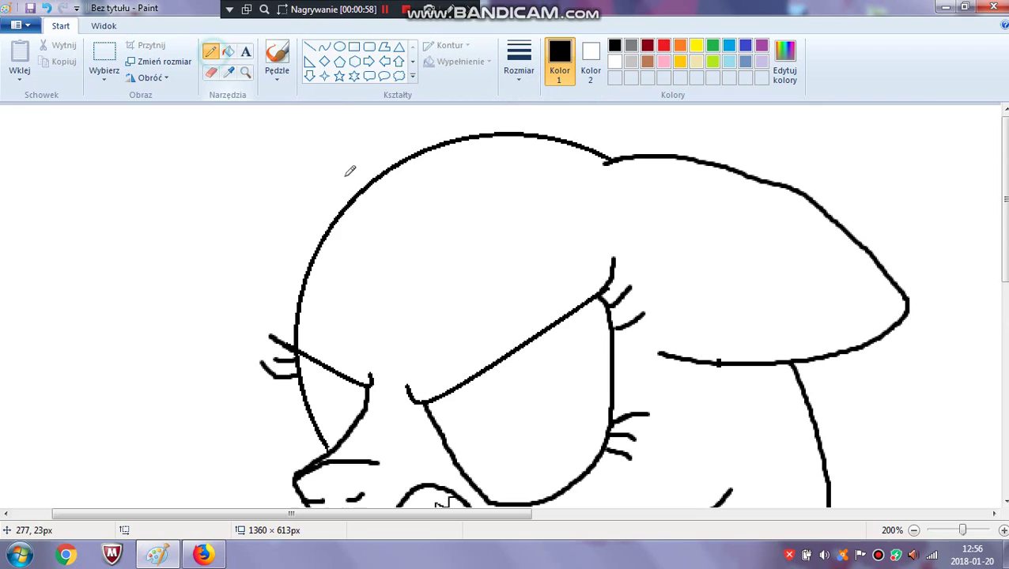
{"action": "left_click", "coordinate": [277, 71]}
{"action": "left_click", "coordinate": [529, 88]}
{"action": "left_click", "coordinate": [529, 88]}
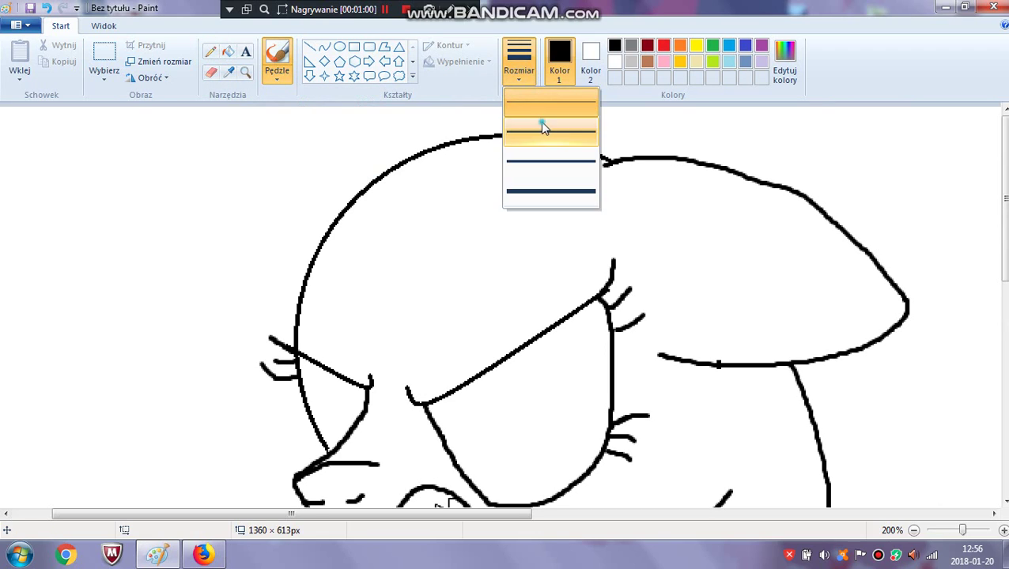
{"action": "left_click", "coordinate": [540, 121]}
{"action": "mouse_move", "coordinate": [611, 168]}
{"action": "left_mouse_down"}
{"action": "mouse_move", "coordinate": [631, 255]}
{"action": "mouse_move", "coordinate": [467, 292]}
{"action": "mouse_move", "coordinate": [396, 292]}
{"action": "mouse_move", "coordinate": [287, 264]}
{"action": "mouse_move", "coordinate": [223, 273]}
{"action": "left_mouse_up"}
{"action": "left_click_drag", "start_coordinate": [395, 515], "coordinate": [356, 515]}
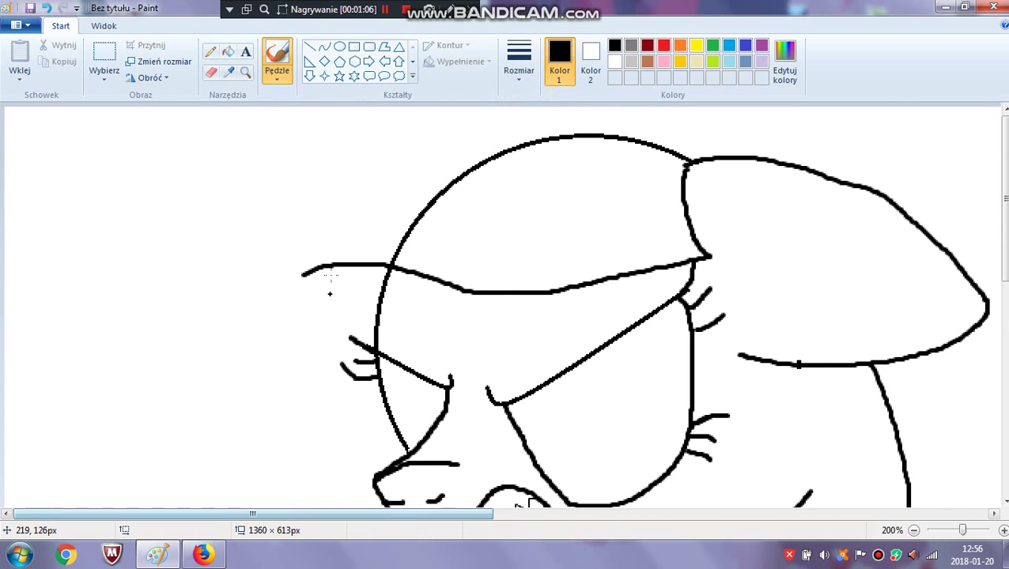
Outline the fringe's split front tip, the hair rising above the ear, and the outer front edge of the mane
{"action": "left_click_drag", "start_coordinate": [302, 273], "coordinate": [301, 204]}
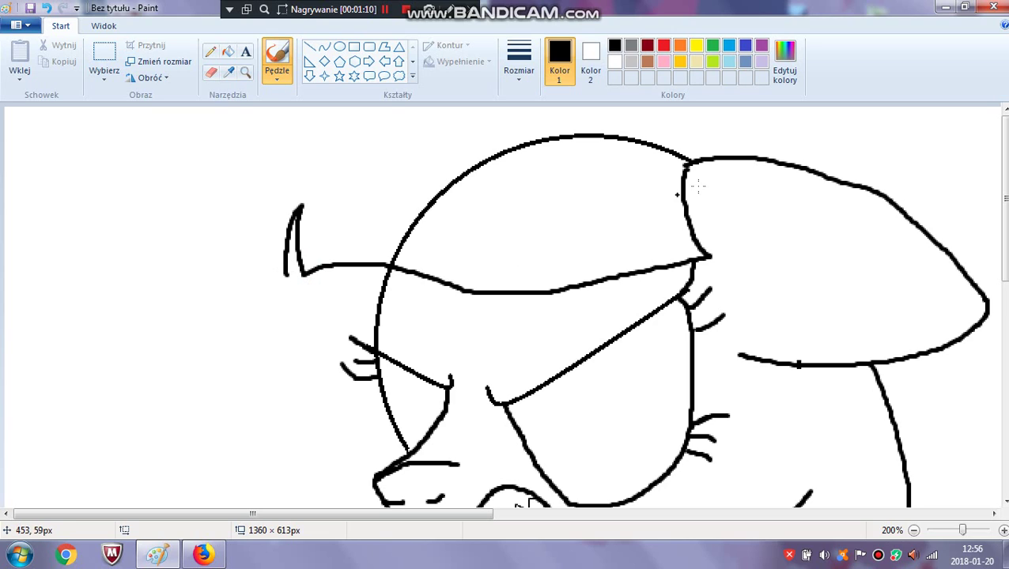
{"action": "left_click_drag", "start_coordinate": [723, 156], "coordinate": [639, 106]}
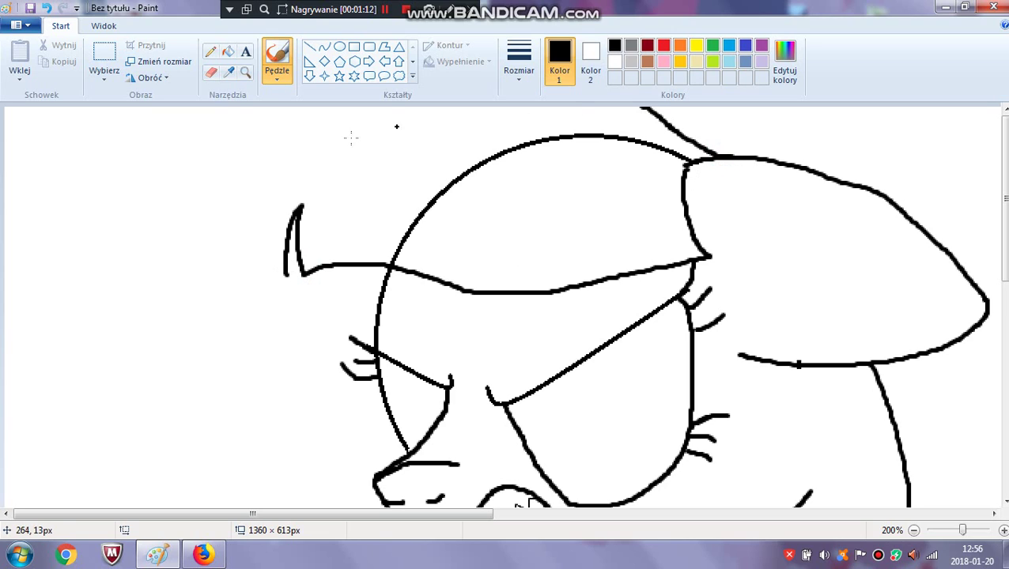
{"action": "mouse_move", "coordinate": [279, 133]}
{"action": "left_mouse_down"}
{"action": "mouse_move", "coordinate": [306, 106]}
{"action": "mouse_move", "coordinate": [275, 179]}
{"action": "mouse_move", "coordinate": [269, 238]}
{"action": "left_mouse_up"}
{"action": "left_click", "coordinate": [45, 8]}
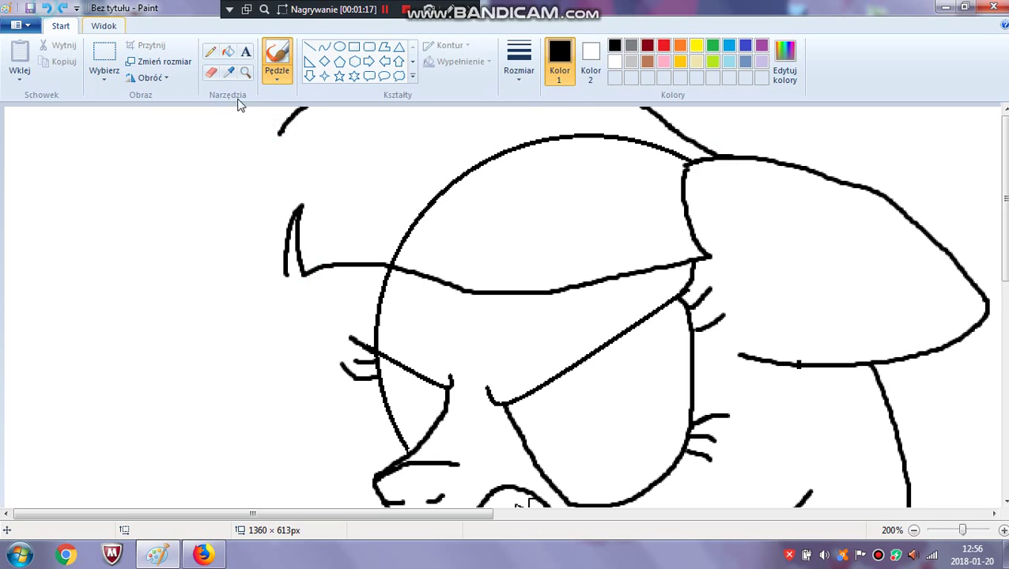
{"action": "left_click_drag", "start_coordinate": [277, 134], "coordinate": [257, 178]}
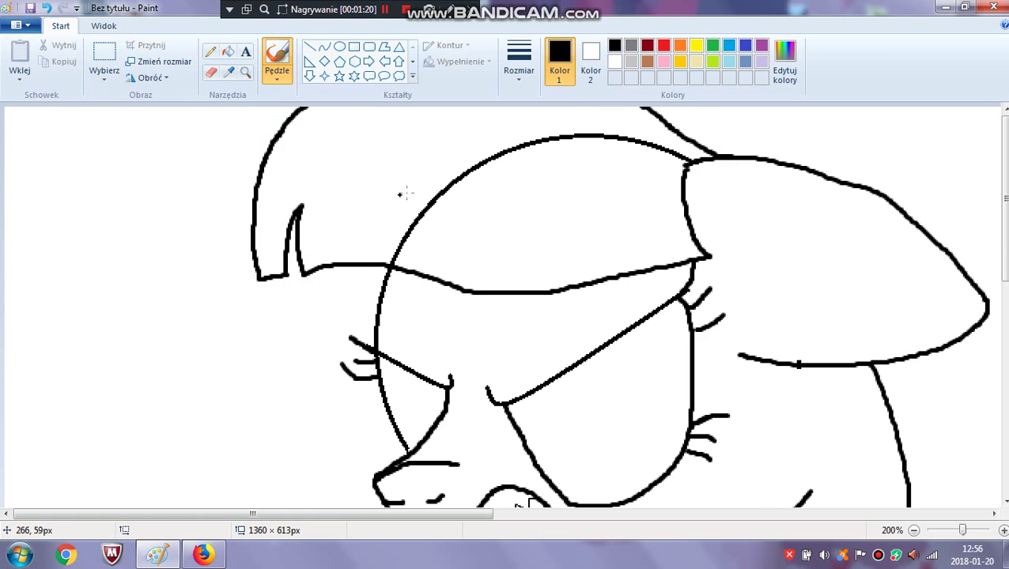
Draw the mane's rear edge from beneath the ear down behind the neck, ending in a point over the shoulder
{"action": "scroll", "coordinate": [435, 201], "scroll_direction": "down", "scroll_amount": 3}
{"action": "left_click_drag", "start_coordinate": [443, 516], "coordinate": [591, 516]}
{"action": "scroll", "coordinate": [600, 343], "scroll_direction": "down", "scroll_amount": 6}
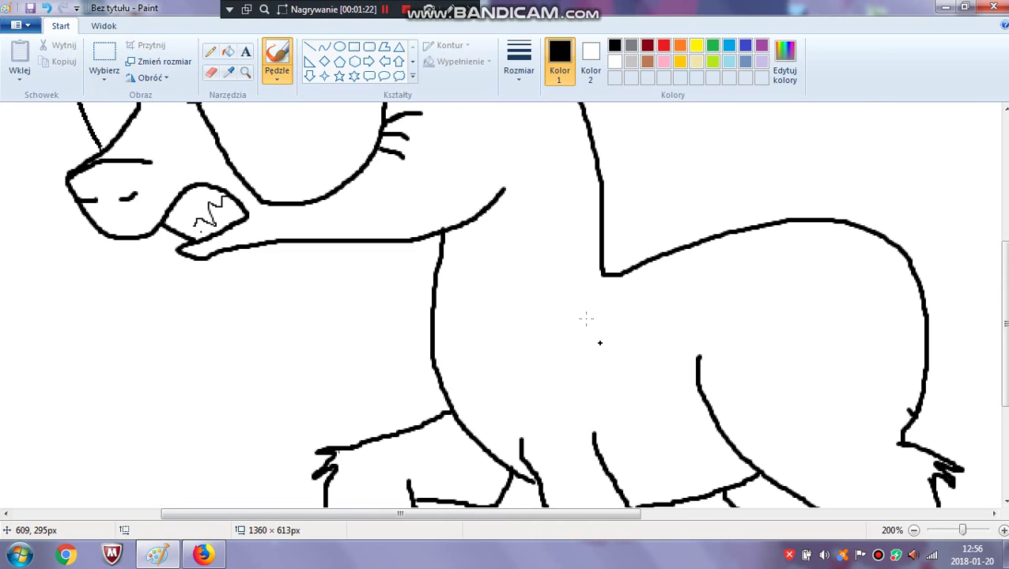
{"action": "scroll", "coordinate": [606, 224], "scroll_direction": "up", "scroll_amount": 6}
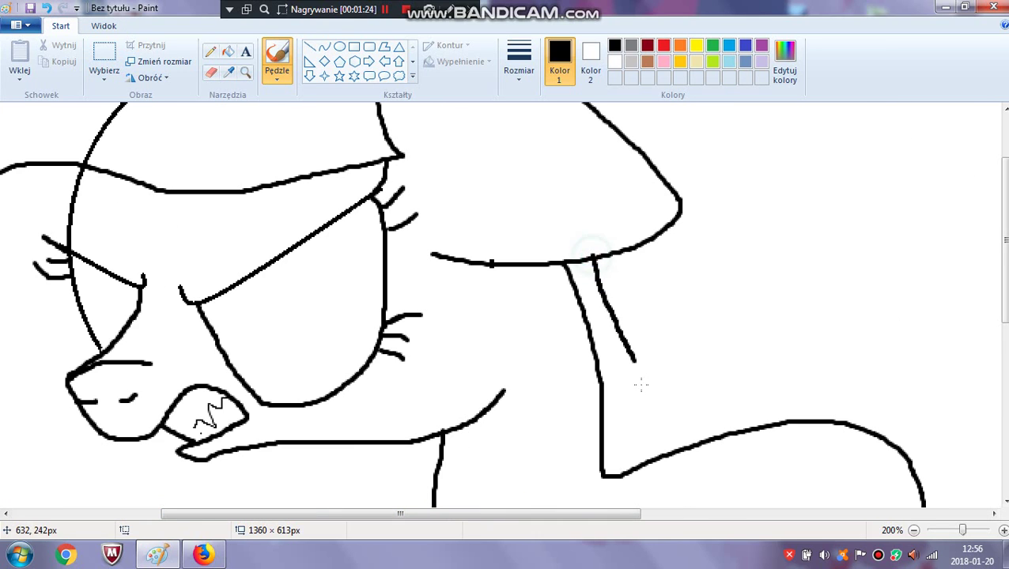
{"action": "scroll", "coordinate": [649, 325], "scroll_direction": "down", "scroll_amount": 6}
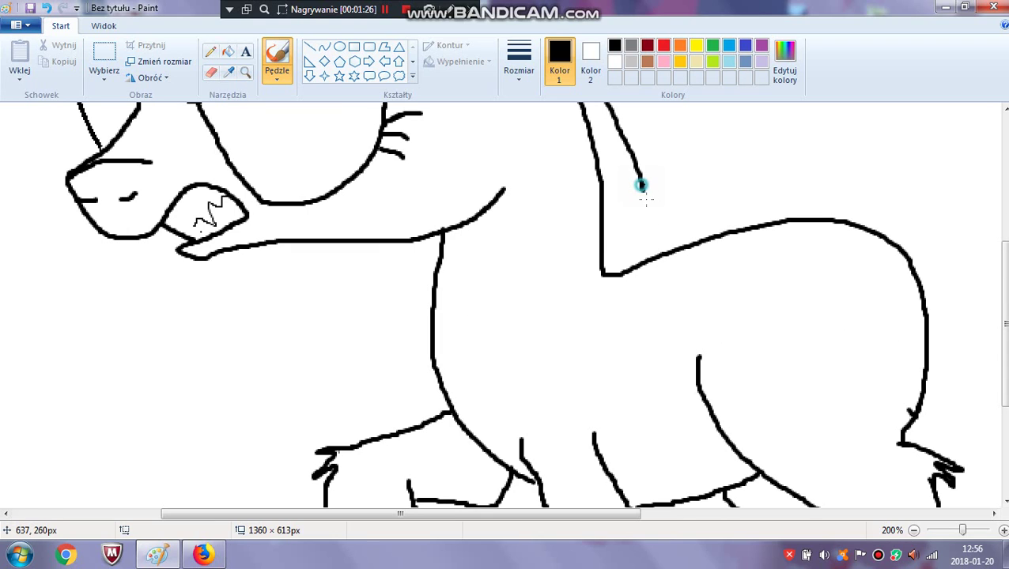
{"action": "mouse_move", "coordinate": [641, 185]}
{"action": "left_mouse_down"}
{"action": "mouse_move", "coordinate": [640, 244]}
{"action": "mouse_move", "coordinate": [602, 295]}
{"action": "mouse_move", "coordinate": [549, 329]}
{"action": "mouse_move", "coordinate": [520, 379]}
{"action": "mouse_move", "coordinate": [485, 301]}
{"action": "left_mouse_up"}
Draw the mane's front edge with a pointed lock behind the jaw, joining it to the underside of the ear
{"action": "left_click_drag", "start_coordinate": [492, 222], "coordinate": [546, 187]}
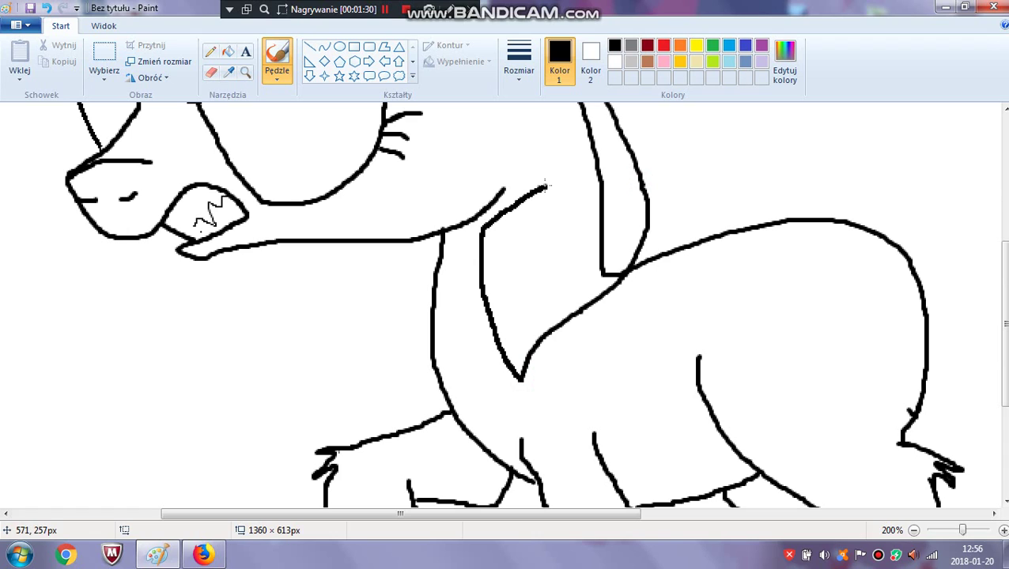
{"action": "scroll", "coordinate": [483, 206], "scroll_direction": "up", "scroll_amount": 3}
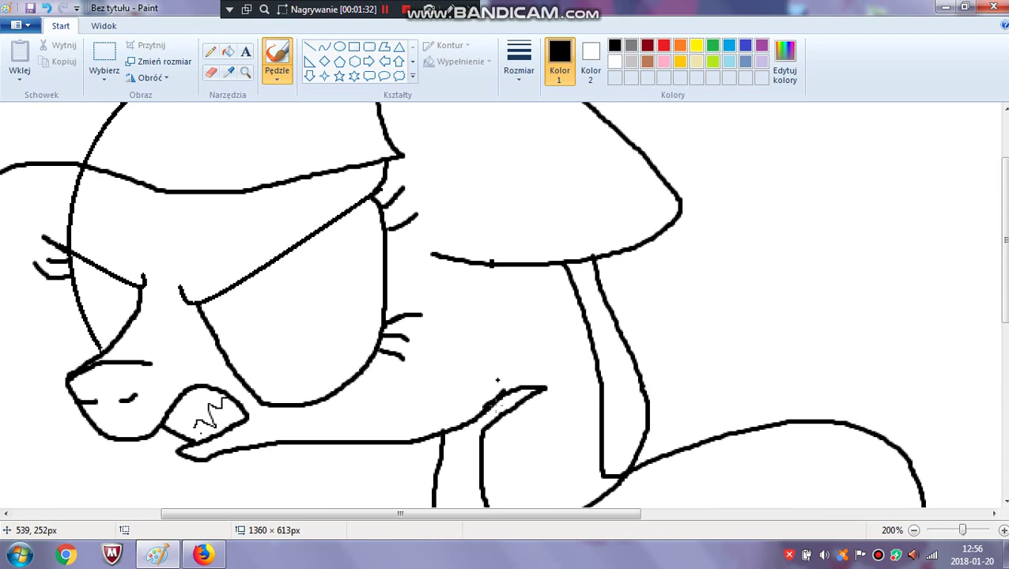
{"action": "left_click_drag", "start_coordinate": [482, 407], "coordinate": [471, 320]}
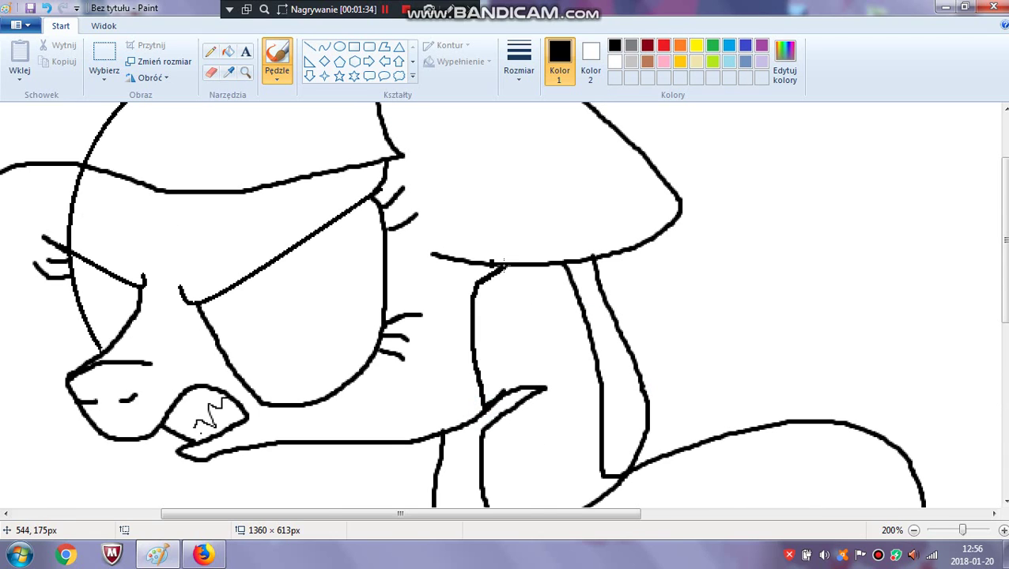
Draw the tail's upper edge sweeping out from the rump and continue its outer edge downward
{"action": "scroll", "coordinate": [501, 266], "scroll_direction": "down", "scroll_amount": 3}
{"action": "left_click_drag", "start_coordinate": [518, 512], "coordinate": [818, 515]}
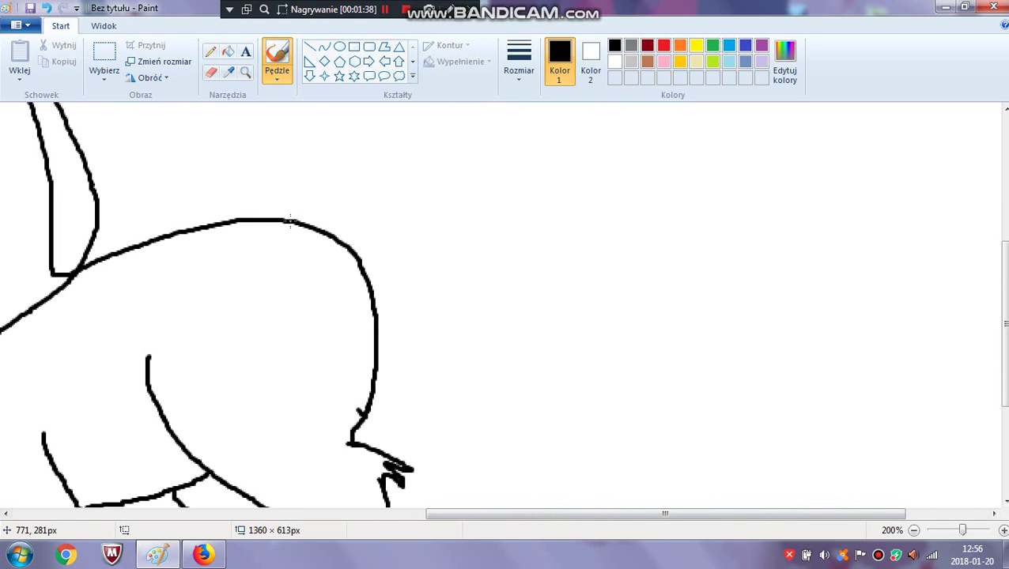
{"action": "mouse_move", "coordinate": [290, 222]}
{"action": "left_mouse_down"}
{"action": "mouse_move", "coordinate": [393, 123]}
{"action": "mouse_move", "coordinate": [521, 119]}
{"action": "mouse_move", "coordinate": [614, 153]}
{"action": "mouse_move", "coordinate": [707, 239]}
{"action": "mouse_move", "coordinate": [727, 282]}
{"action": "left_mouse_up"}
{"action": "key", "text": "ctrl+z"}
{"action": "scroll", "coordinate": [774, 159], "scroll_direction": "down", "scroll_amount": 3}
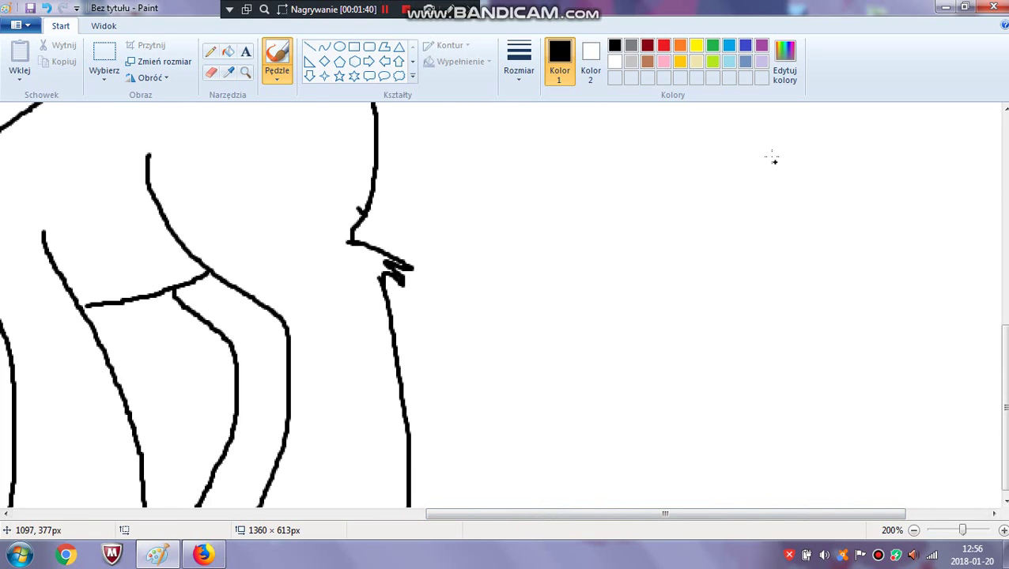
{"action": "scroll", "coordinate": [744, 153], "scroll_direction": "up", "scroll_amount": 2}
{"action": "mouse_move", "coordinate": [729, 185]}
{"action": "left_mouse_down"}
{"action": "mouse_move", "coordinate": [758, 243]}
{"action": "mouse_move", "coordinate": [779, 442]}
{"action": "left_mouse_up"}
{"action": "scroll", "coordinate": [791, 337], "scroll_direction": "down", "scroll_amount": 2}
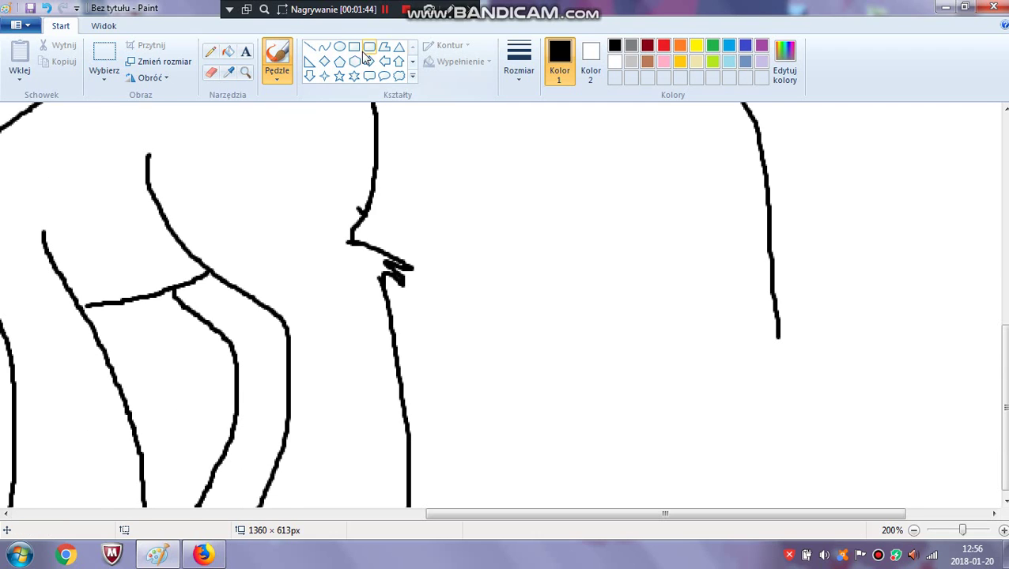
Extend the tail's outer edge with the brush and add a curved lower edge of about 240 × 63 px towards the hind leg
{"action": "left_click", "coordinate": [325, 47]}
{"action": "scroll", "coordinate": [755, 324], "scroll_direction": "down", "scroll_amount": 1}
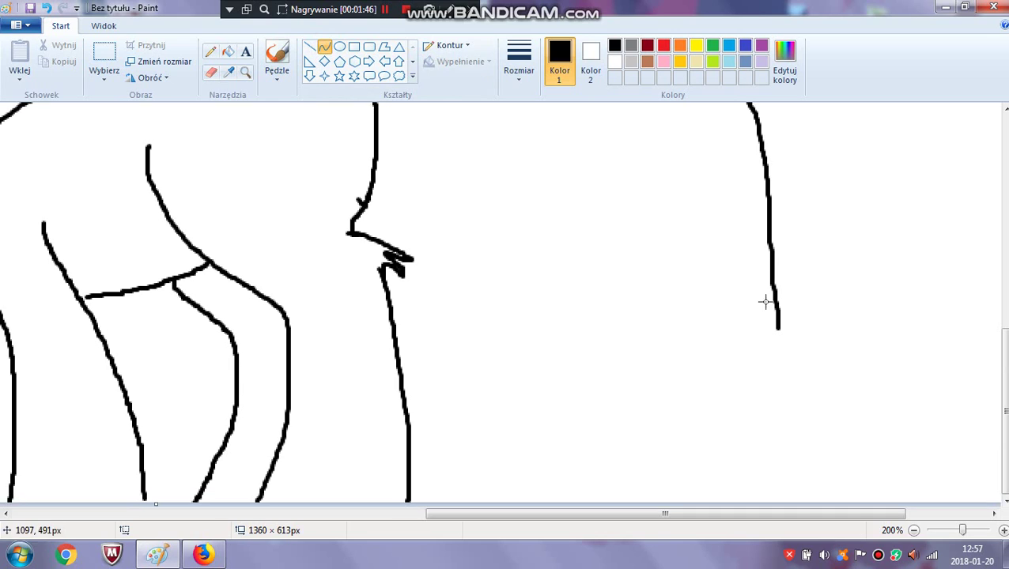
{"action": "left_click", "coordinate": [276, 76]}
{"action": "left_click", "coordinate": [275, 101]}
{"action": "mouse_move", "coordinate": [777, 328]}
{"action": "left_mouse_down"}
{"action": "mouse_move", "coordinate": [783, 394]}
{"action": "mouse_move", "coordinate": [446, 471]}
{"action": "mouse_move", "coordinate": [433, 484]}
{"action": "left_mouse_up"}
{"action": "left_click", "coordinate": [324, 47]}
{"action": "left_click_drag", "start_coordinate": [603, 441], "coordinate": [603, 425]}
Draw a nearly vertical brush line from the tail's lower front corner up beside the hind leg
{"action": "left_click", "coordinate": [309, 47]}
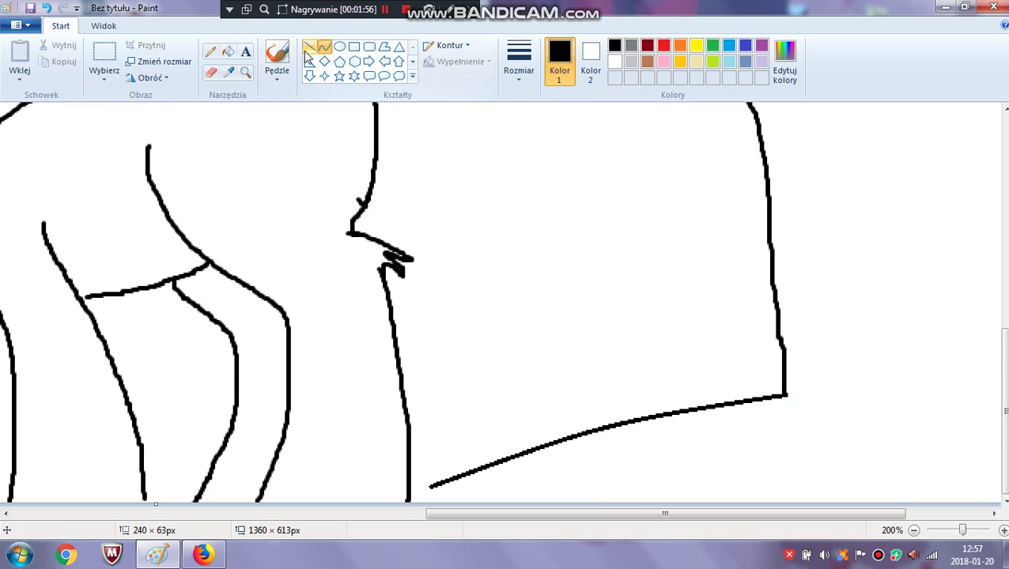
{"action": "left_click", "coordinate": [277, 73]}
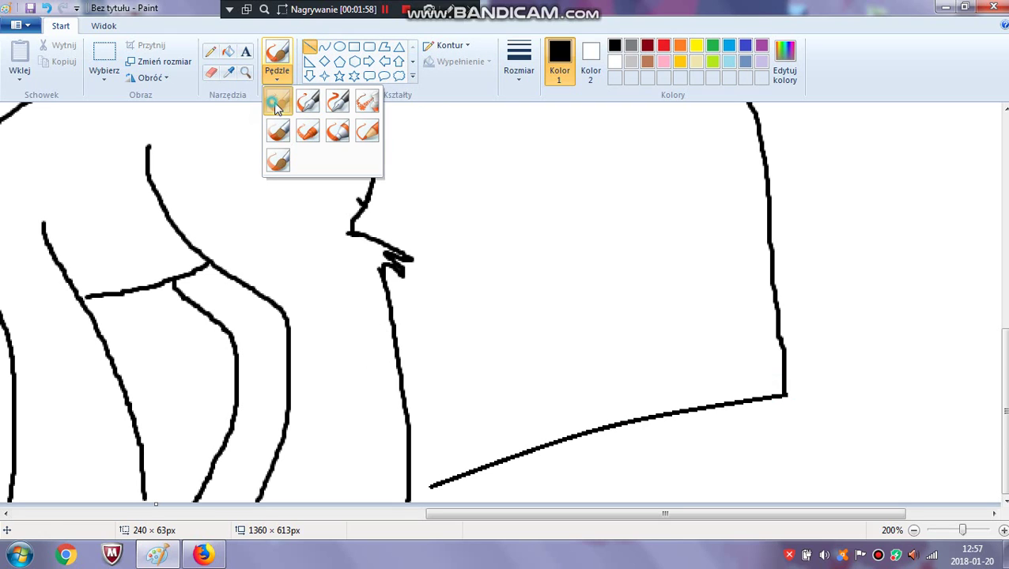
{"action": "left_click", "coordinate": [277, 102]}
{"action": "left_click_drag", "start_coordinate": [431, 486], "coordinate": [448, 168]}
Draw the tail's inner edge arching out of the rump and running down to the tail's lower front corner
{"action": "scroll", "coordinate": [466, 220], "scroll_direction": "up", "scroll_amount": 3}
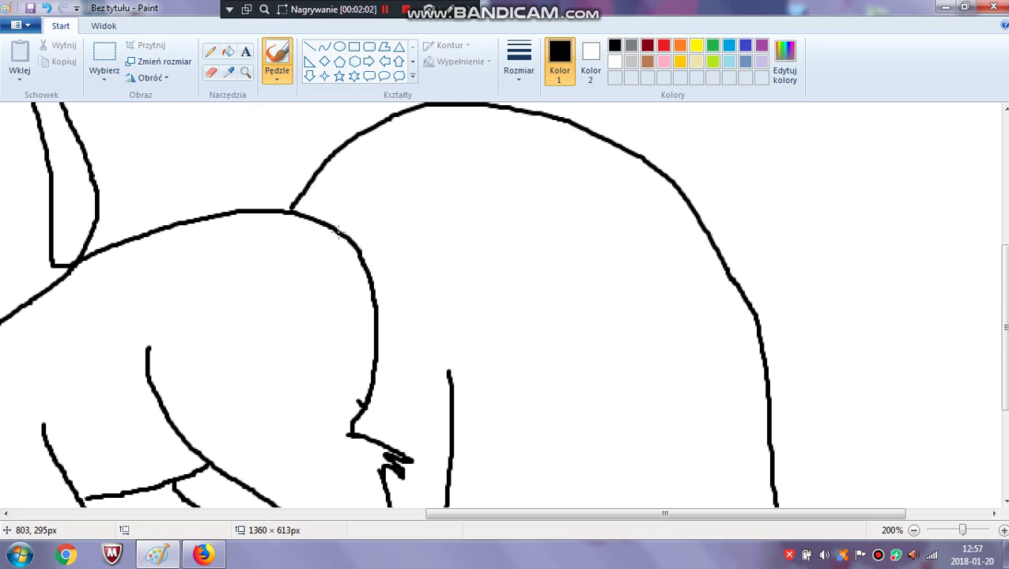
{"action": "mouse_move", "coordinate": [339, 231]}
{"action": "left_mouse_down"}
{"action": "mouse_move", "coordinate": [360, 216]}
{"action": "mouse_move", "coordinate": [387, 233]}
{"action": "mouse_move", "coordinate": [434, 340]}
{"action": "left_mouse_up"}
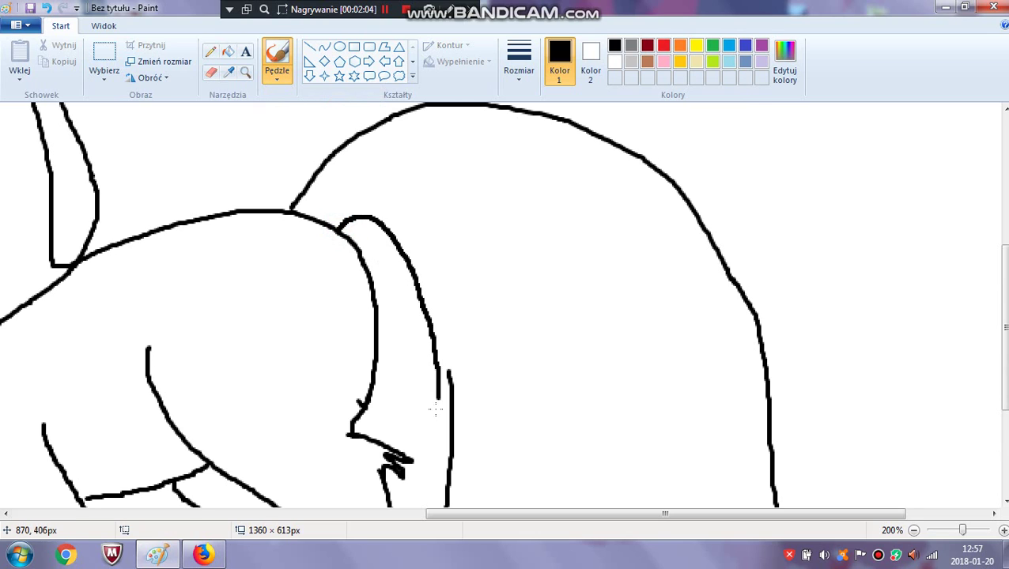
{"action": "left_click_drag", "start_coordinate": [435, 409], "coordinate": [435, 428]}
{"action": "scroll", "coordinate": [468, 274], "scroll_direction": "down", "scroll_amount": 3}
{"action": "left_click_drag", "start_coordinate": [435, 218], "coordinate": [424, 443]}
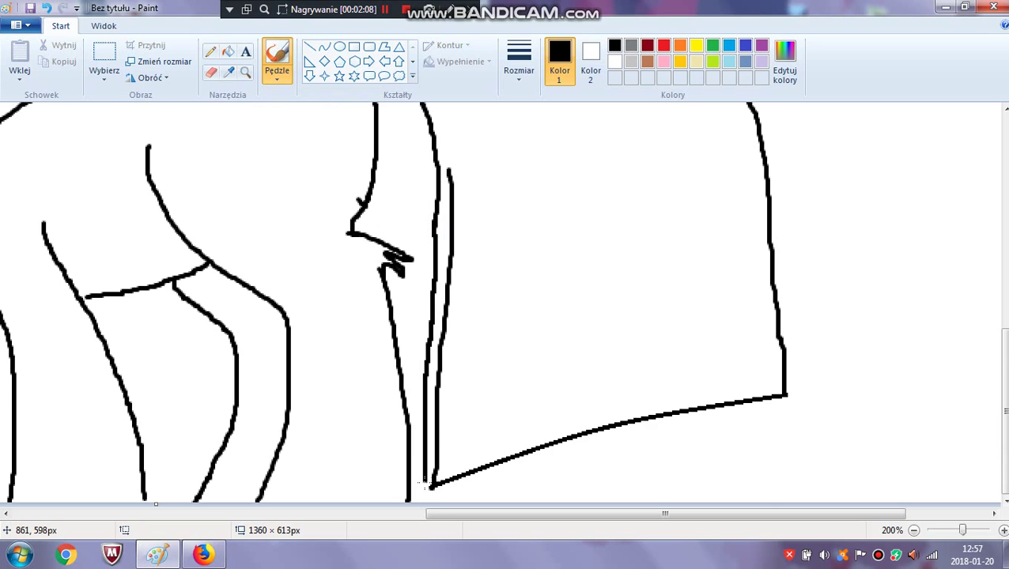
Erase the surplus vertical line just behind the tail's inner edge
{"action": "left_click", "coordinate": [211, 74]}
{"action": "left_click_drag", "start_coordinate": [452, 173], "coordinate": [436, 459]}
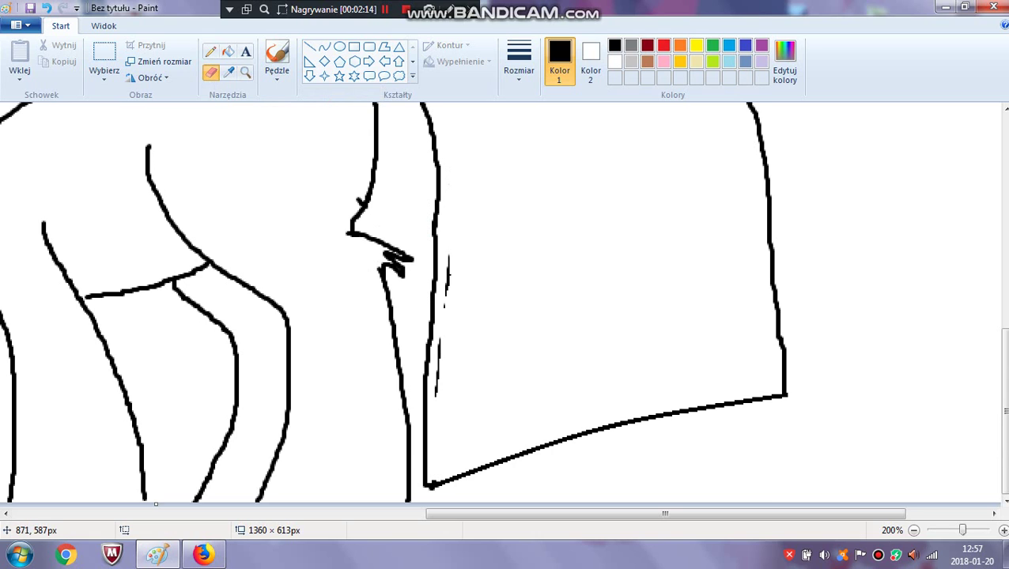
{"action": "left_click_drag", "start_coordinate": [437, 393], "coordinate": [462, 205]}
{"action": "scroll", "coordinate": [484, 223], "scroll_direction": "up", "scroll_amount": 3}
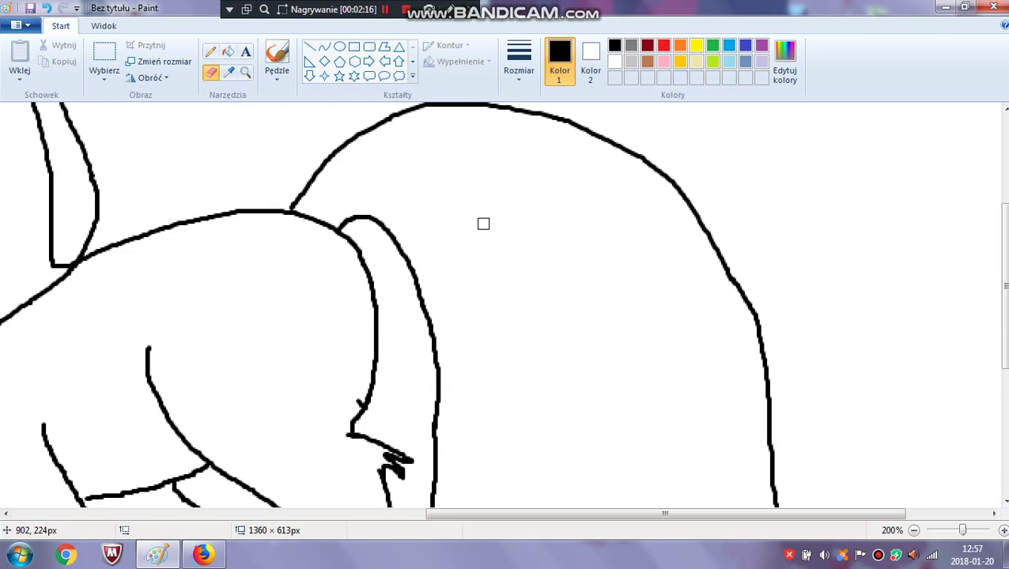
{"action": "scroll", "coordinate": [485, 234], "scroll_direction": "down", "scroll_amount": 3}
{"action": "scroll", "coordinate": [485, 235], "scroll_direction": "up", "scroll_amount": 2}
{"action": "scroll", "coordinate": [482, 223], "scroll_direction": "down", "scroll_amount": 2}
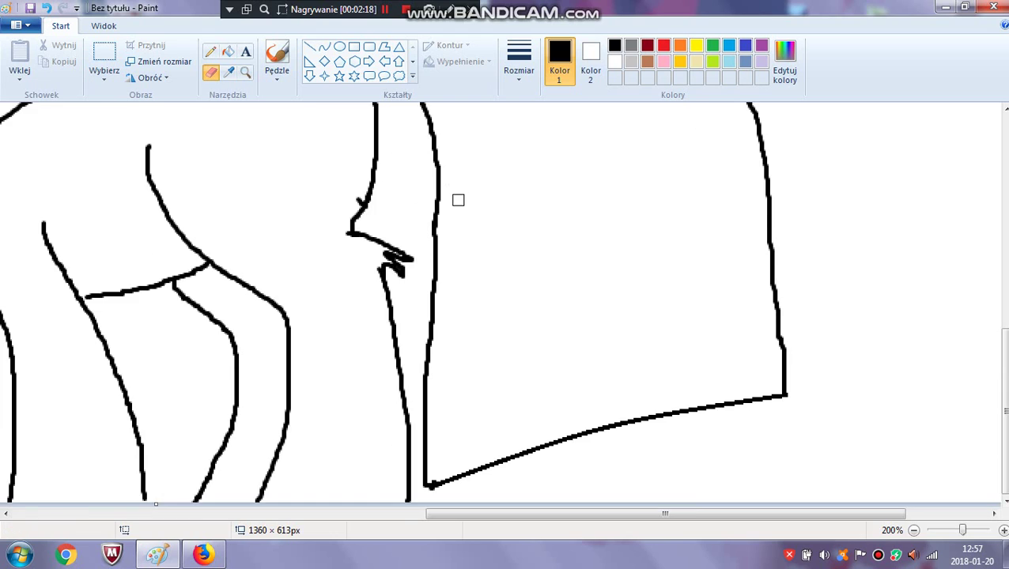
Brush the first strand line inside the tail, from the rump just above the inner edge down to the lower edge
{"action": "scroll", "coordinate": [457, 198], "scroll_direction": "up", "scroll_amount": 1}
{"action": "left_click", "coordinate": [278, 71]}
{"action": "scroll", "coordinate": [439, 190], "scroll_direction": "up", "scroll_amount": 2}
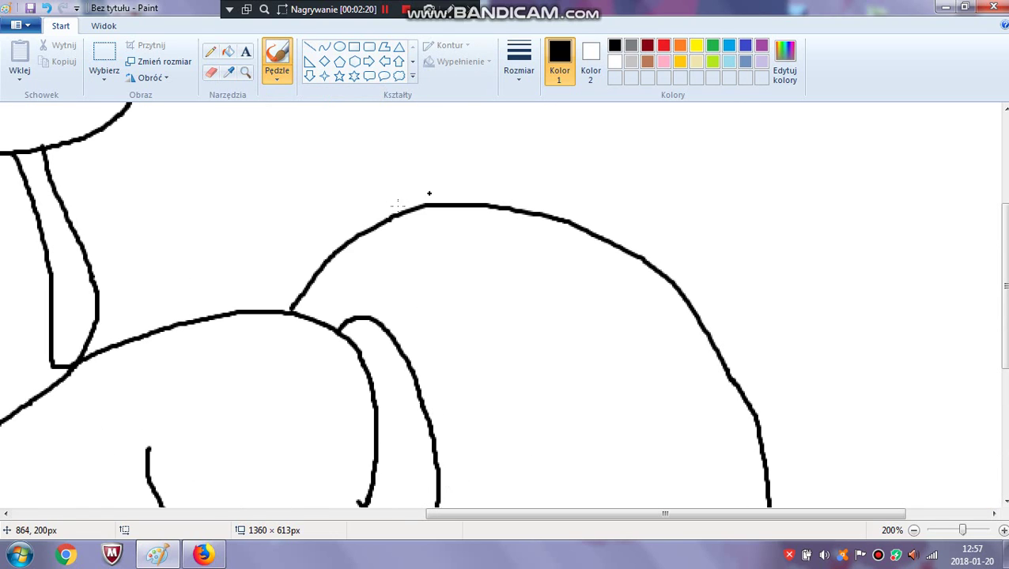
{"action": "mouse_move", "coordinate": [326, 322]}
{"action": "left_mouse_down"}
{"action": "mouse_move", "coordinate": [386, 303]}
{"action": "mouse_move", "coordinate": [429, 339]}
{"action": "mouse_move", "coordinate": [444, 367]}
{"action": "left_mouse_up"}
{"action": "scroll", "coordinate": [473, 202], "scroll_direction": "down", "scroll_amount": 2}
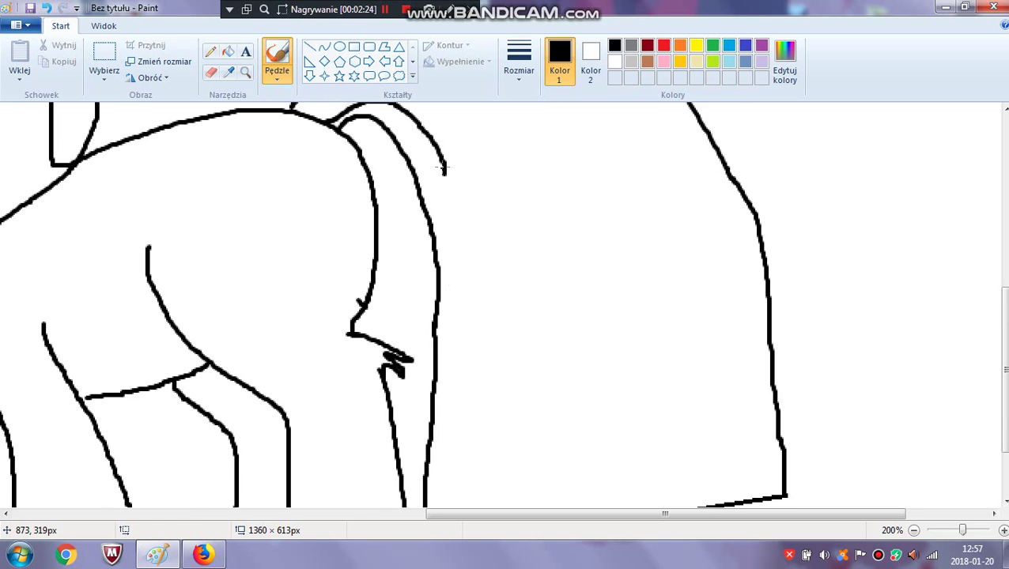
{"action": "left_click_drag", "start_coordinate": [444, 168], "coordinate": [468, 384]}
{"action": "scroll", "coordinate": [477, 217], "scroll_direction": "down", "scroll_amount": 1}
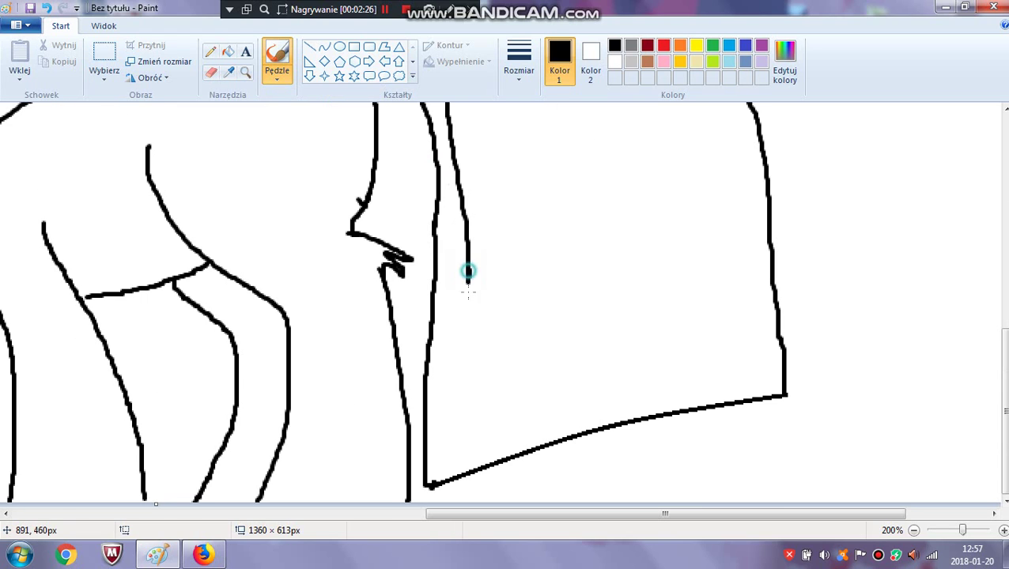
{"action": "left_click_drag", "start_coordinate": [468, 272], "coordinate": [457, 468]}
Draw a second strand line from the rump, arching through the tail and down to its lower edge
{"action": "scroll", "coordinate": [467, 405], "scroll_direction": "up", "scroll_amount": 2}
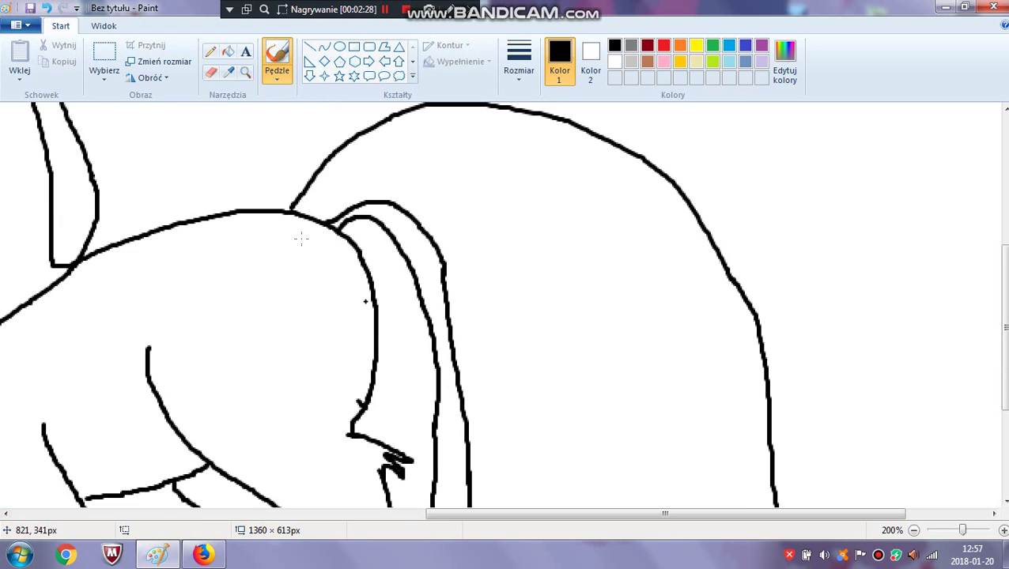
{"action": "mouse_move", "coordinate": [308, 219]}
{"action": "left_mouse_down"}
{"action": "mouse_move", "coordinate": [348, 189]}
{"action": "mouse_move", "coordinate": [407, 186]}
{"action": "mouse_move", "coordinate": [472, 221]}
{"action": "mouse_move", "coordinate": [524, 333]}
{"action": "left_mouse_up"}
{"action": "scroll", "coordinate": [518, 214], "scroll_direction": "down", "scroll_amount": 1}
{"action": "left_click_drag", "start_coordinate": [524, 231], "coordinate": [542, 356]}
{"action": "scroll", "coordinate": [549, 243], "scroll_direction": "down", "scroll_amount": 1}
{"action": "left_click_drag", "start_coordinate": [541, 251], "coordinate": [552, 403]}
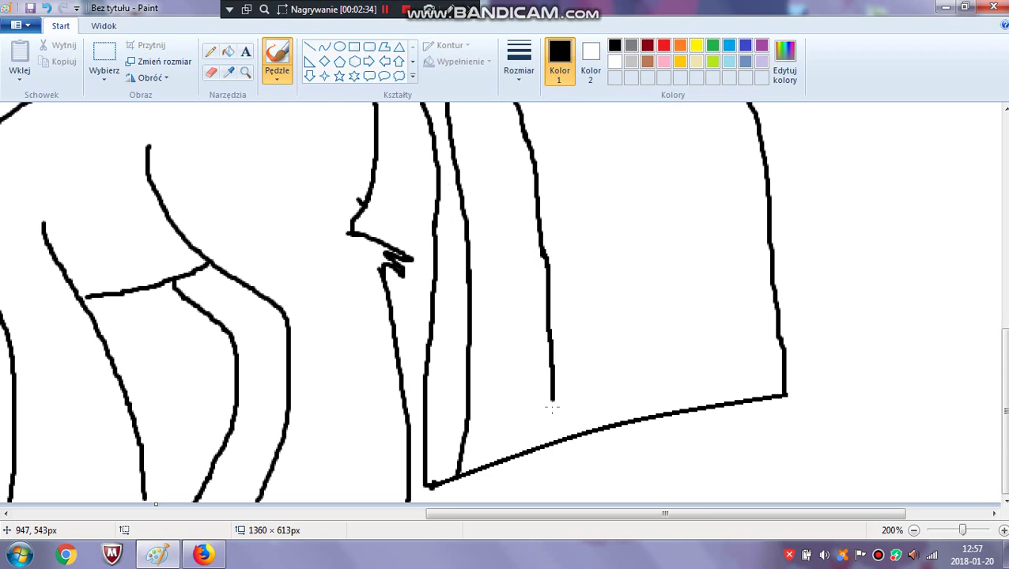
Draw a third strand line from the tail's upper edge near the rump, curving down to the lower edge
{"action": "scroll", "coordinate": [565, 386], "scroll_direction": "up", "scroll_amount": 4}
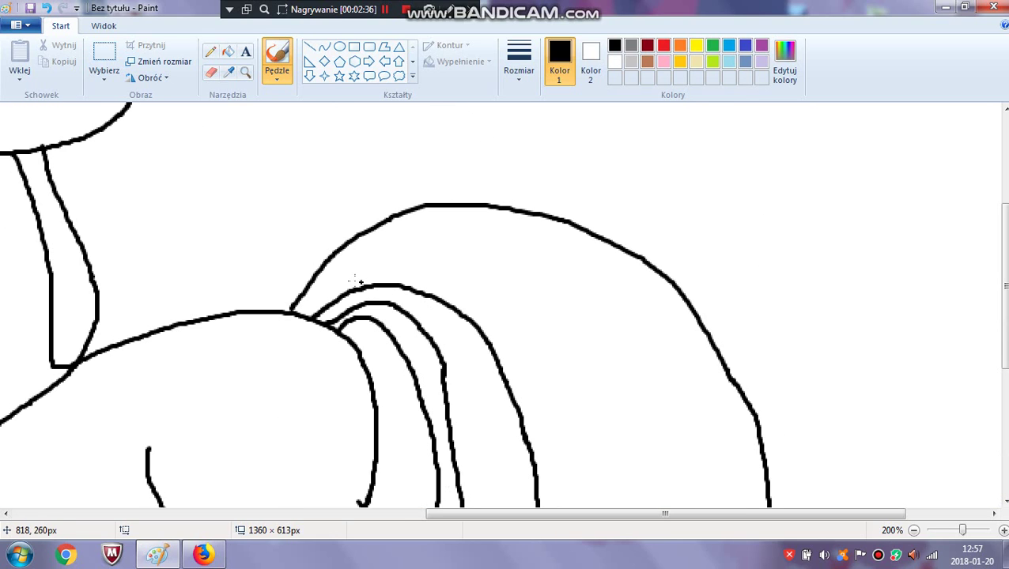
{"action": "mouse_move", "coordinate": [324, 273]}
{"action": "left_mouse_down"}
{"action": "mouse_move", "coordinate": [418, 246]}
{"action": "mouse_move", "coordinate": [478, 261]}
{"action": "mouse_move", "coordinate": [548, 337]}
{"action": "mouse_move", "coordinate": [572, 390]}
{"action": "left_mouse_up"}
{"action": "scroll", "coordinate": [570, 314], "scroll_direction": "down", "scroll_amount": 3}
{"action": "left_click_drag", "start_coordinate": [573, 179], "coordinate": [601, 360]}
{"action": "scroll", "coordinate": [603, 221], "scroll_direction": "down", "scroll_amount": 1}
{"action": "left_click_drag", "start_coordinate": [600, 252], "coordinate": [624, 418]}
Draw a fourth strand line from the crest of the tail, following its outer edge down to the lower edge
{"action": "scroll", "coordinate": [6, 111], "scroll_direction": "up", "scroll_amount": 2}
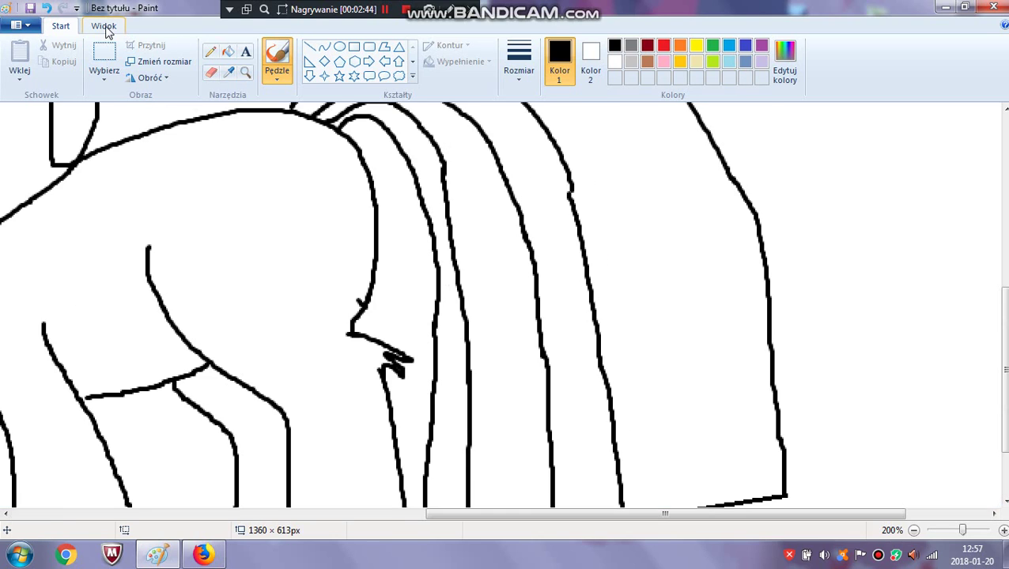
{"action": "left_click", "coordinate": [104, 25]}
{"action": "left_click", "coordinate": [63, 55]}
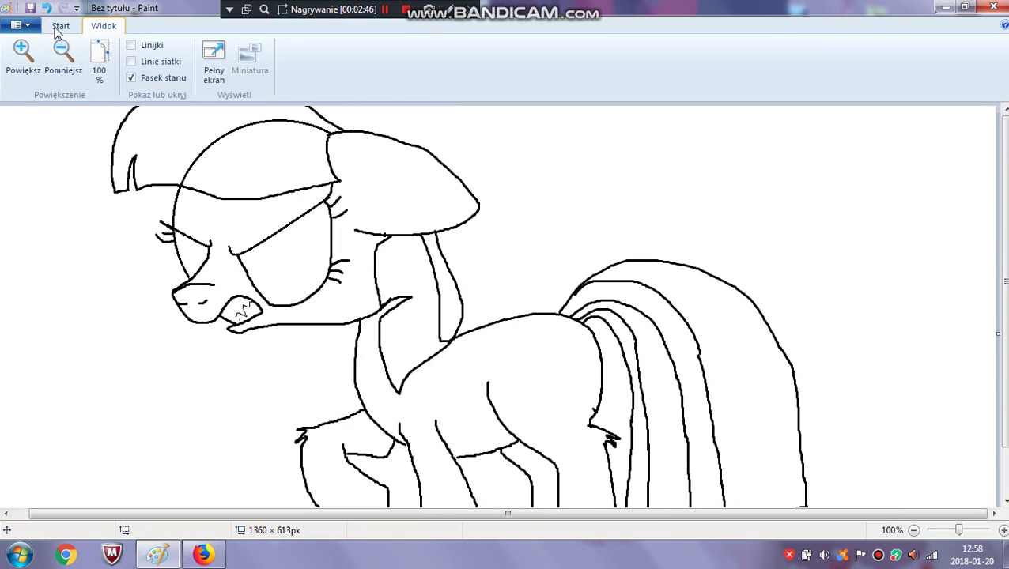
{"action": "left_click", "coordinate": [60, 26]}
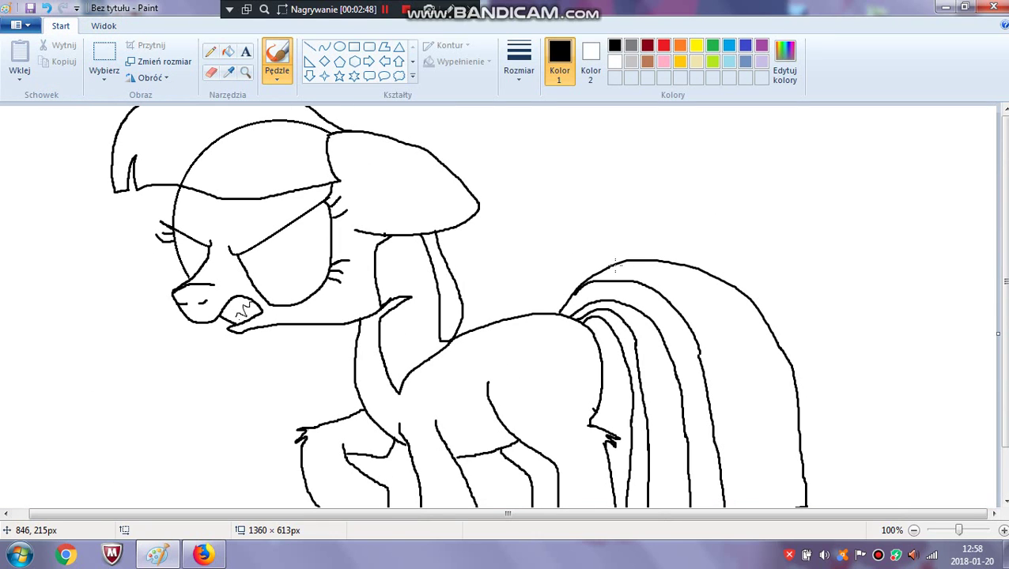
{"action": "mouse_move", "coordinate": [615, 266]}
{"action": "left_mouse_down"}
{"action": "mouse_move", "coordinate": [662, 271]}
{"action": "mouse_move", "coordinate": [684, 287]}
{"action": "left_mouse_up"}
{"action": "left_click_drag", "start_coordinate": [716, 316], "coordinate": [757, 445]}
{"action": "scroll", "coordinate": [775, 362], "scroll_direction": "down", "scroll_amount": 2}
{"action": "left_click_drag", "start_coordinate": [761, 388], "coordinate": [767, 451]}
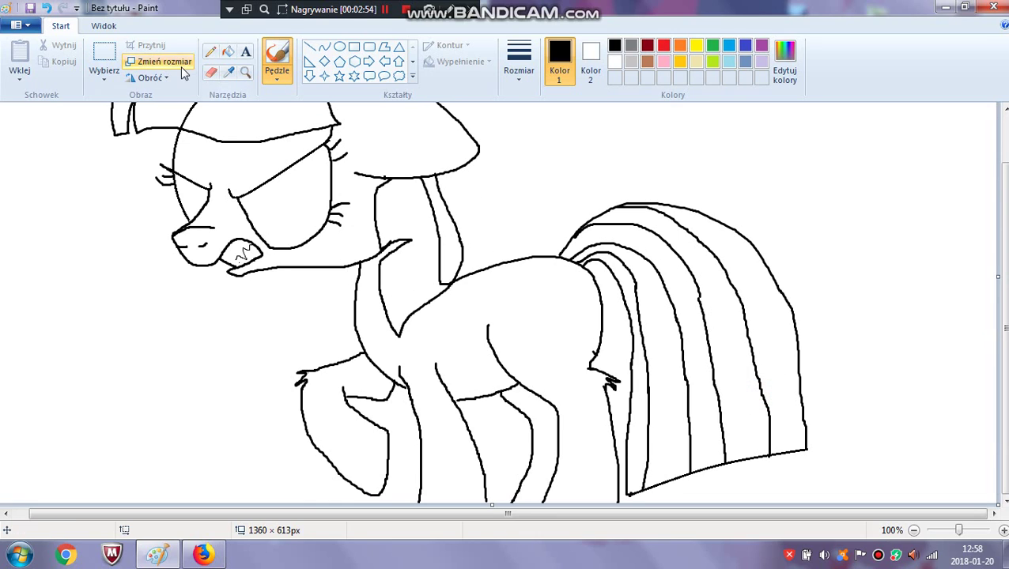
Erase the mane's inner line and short bottom stroke behind the neck with a thicker eraser
{"action": "left_click", "coordinate": [210, 73]}
{"action": "left_click", "coordinate": [519, 59]}
{"action": "left_click", "coordinate": [546, 192]}
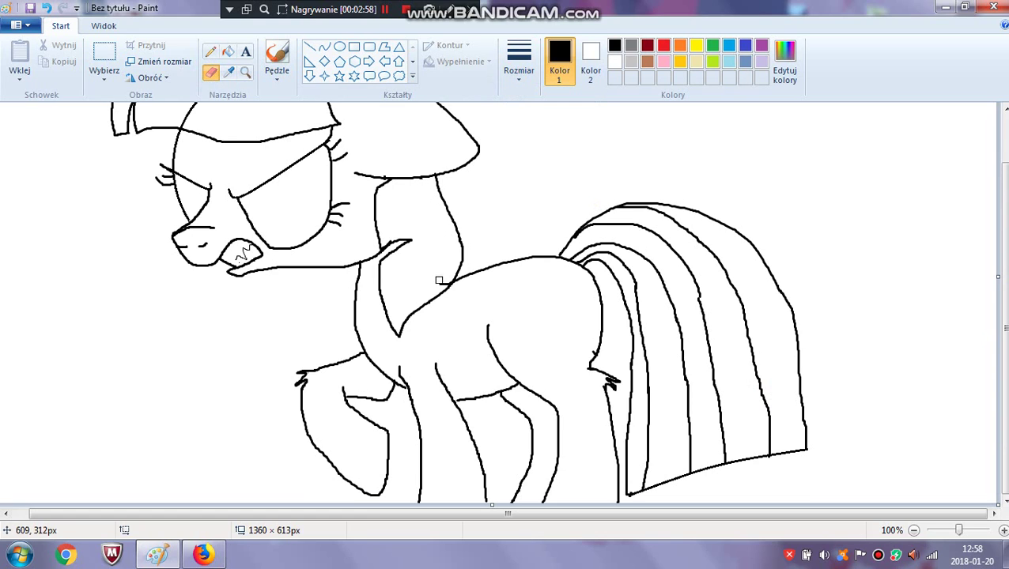
Brush three slanted stripe lines across the mane on the neck, spaced from beneath the ear downward
{"action": "scroll", "coordinate": [416, 195], "scroll_direction": "up", "scroll_amount": 2}
{"action": "left_click", "coordinate": [277, 79]}
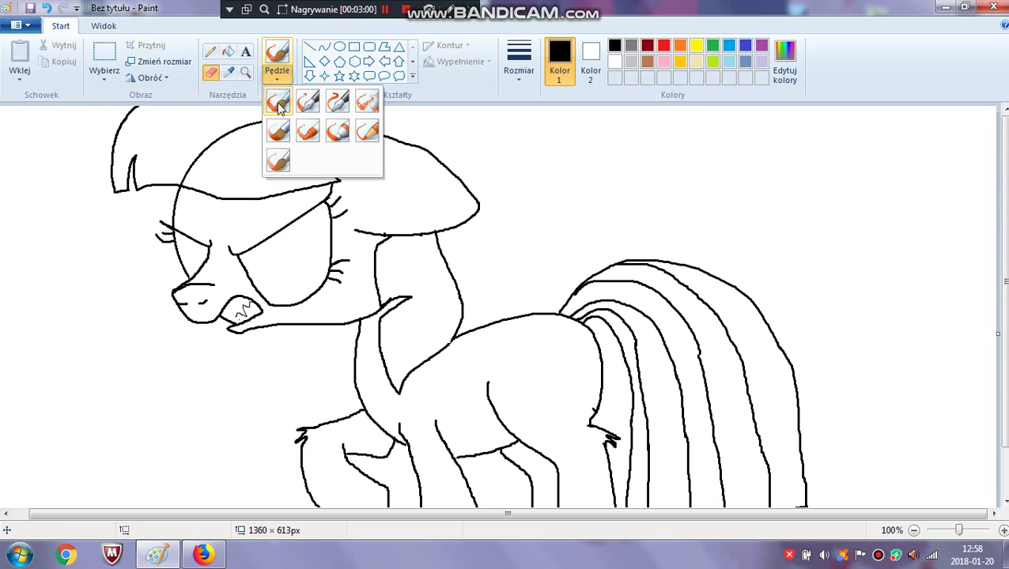
{"action": "left_click", "coordinate": [339, 101]}
{"action": "left_click_drag", "start_coordinate": [433, 241], "coordinate": [376, 266]}
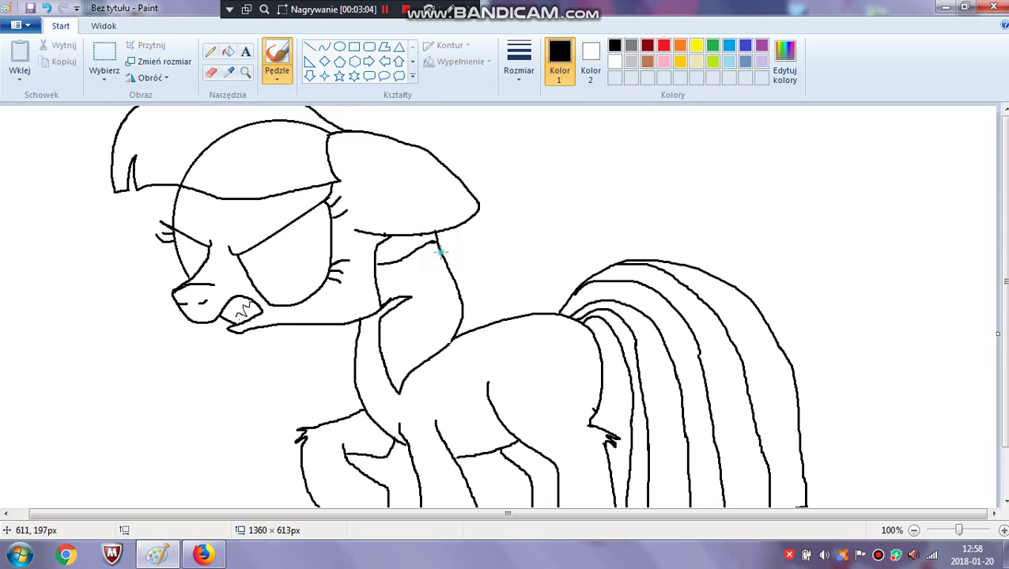
{"action": "left_click_drag", "start_coordinate": [440, 253], "coordinate": [406, 274]}
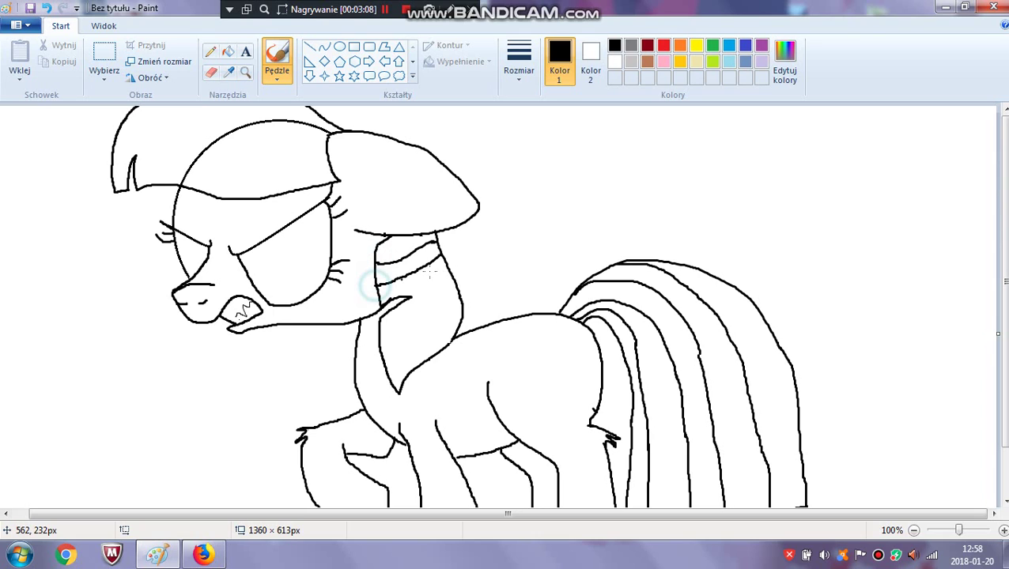
{"action": "left_click_drag", "start_coordinate": [448, 278], "coordinate": [406, 315]}
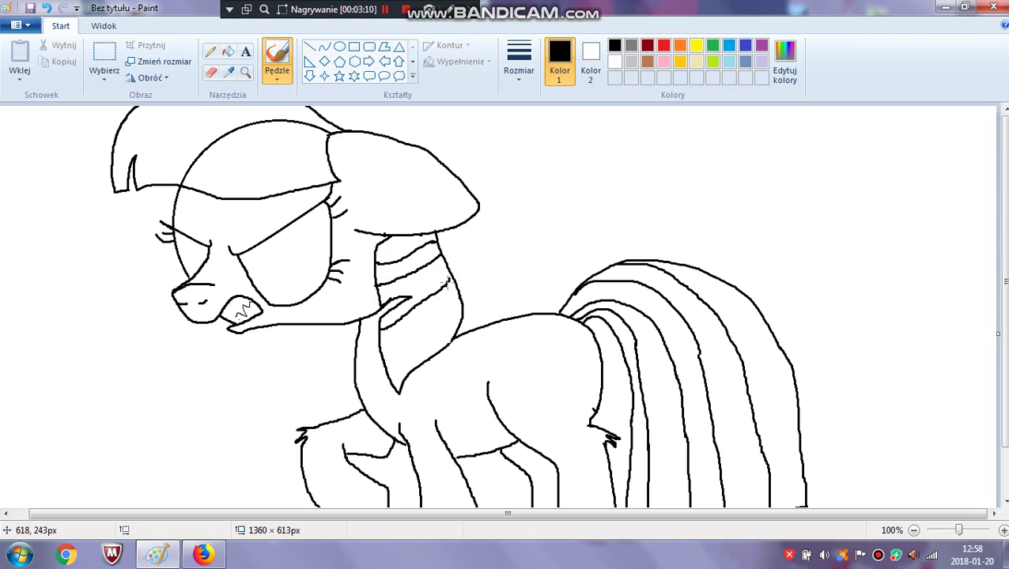
Zoom in to 200% and brush a fourth slanted stripe line across the lower part of the mane
{"action": "left_click", "coordinate": [245, 72]}
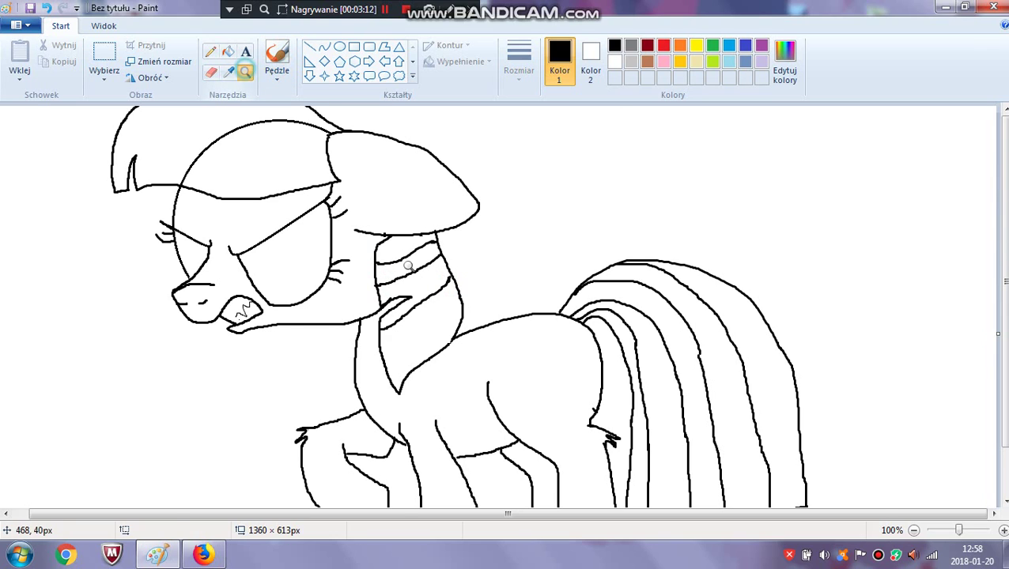
{"action": "left_click", "coordinate": [409, 299]}
{"action": "left_click", "coordinate": [277, 75]}
{"action": "left_click", "coordinate": [276, 111]}
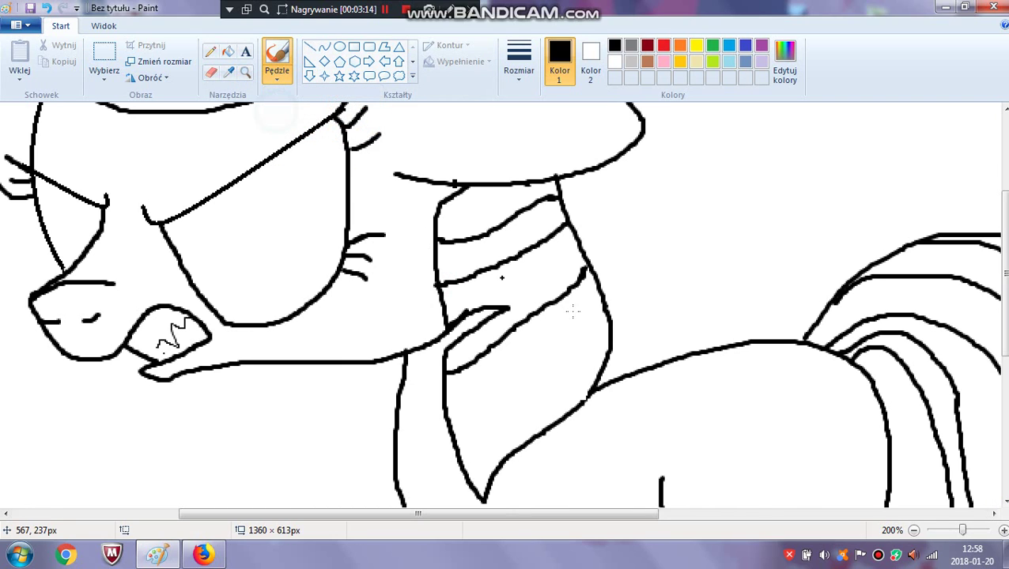
{"action": "mouse_move", "coordinate": [603, 300]}
{"action": "left_mouse_down"}
{"action": "mouse_move", "coordinate": [500, 412]}
{"action": "mouse_move", "coordinate": [457, 440]}
{"action": "left_mouse_up"}
Erase the arc of the head outline that shows through the fringe, up to the ear's front corner
{"action": "left_click_drag", "start_coordinate": [500, 514], "coordinate": [472, 513]}
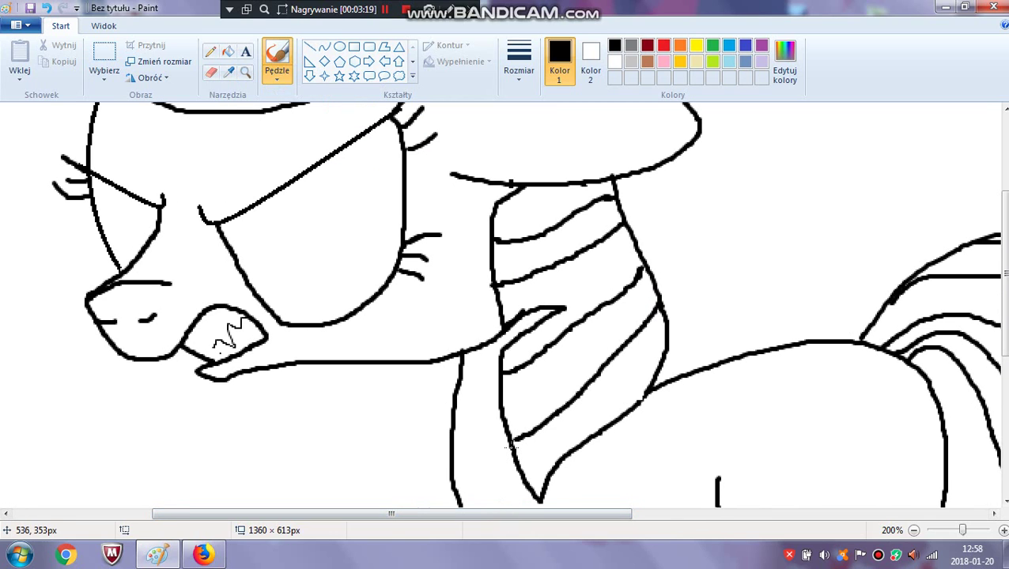
{"action": "scroll", "coordinate": [462, 513], "scroll_direction": "left", "scroll_amount": 3}
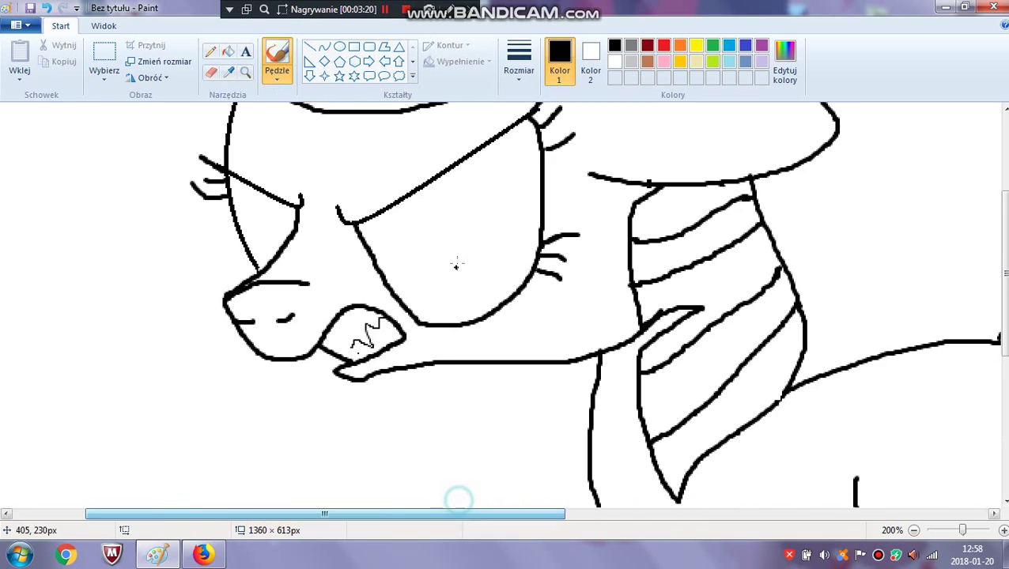
{"action": "scroll", "coordinate": [463, 232], "scroll_direction": "up", "scroll_amount": 3}
{"action": "left_click", "coordinate": [210, 72]}
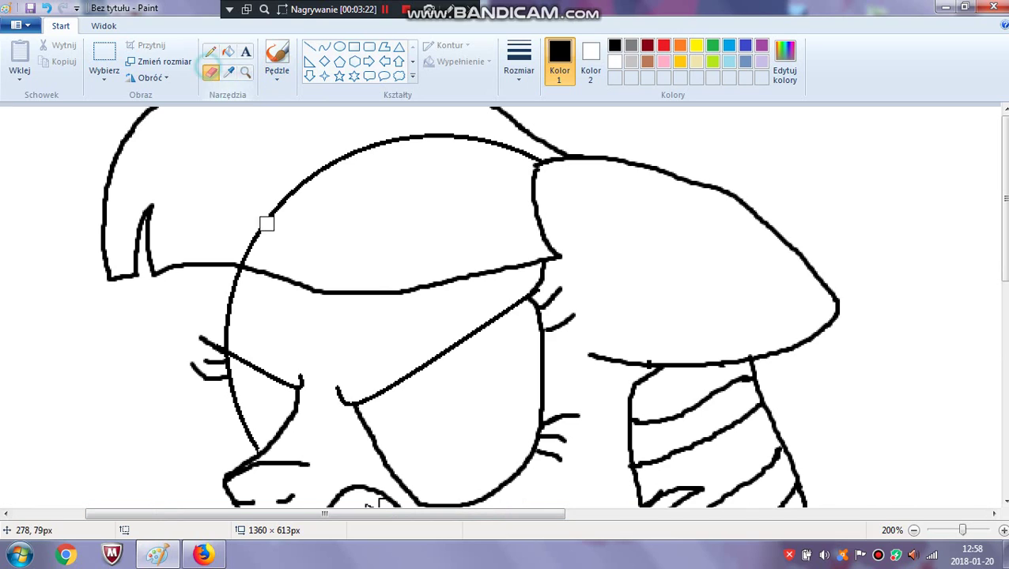
{"action": "mouse_move", "coordinate": [266, 221]}
{"action": "left_mouse_down"}
{"action": "mouse_move", "coordinate": [247, 247]}
{"action": "mouse_move", "coordinate": [297, 198]}
{"action": "mouse_move", "coordinate": [287, 192]}
{"action": "mouse_move", "coordinate": [450, 138]}
{"action": "mouse_move", "coordinate": [500, 143]}
{"action": "left_mouse_up"}
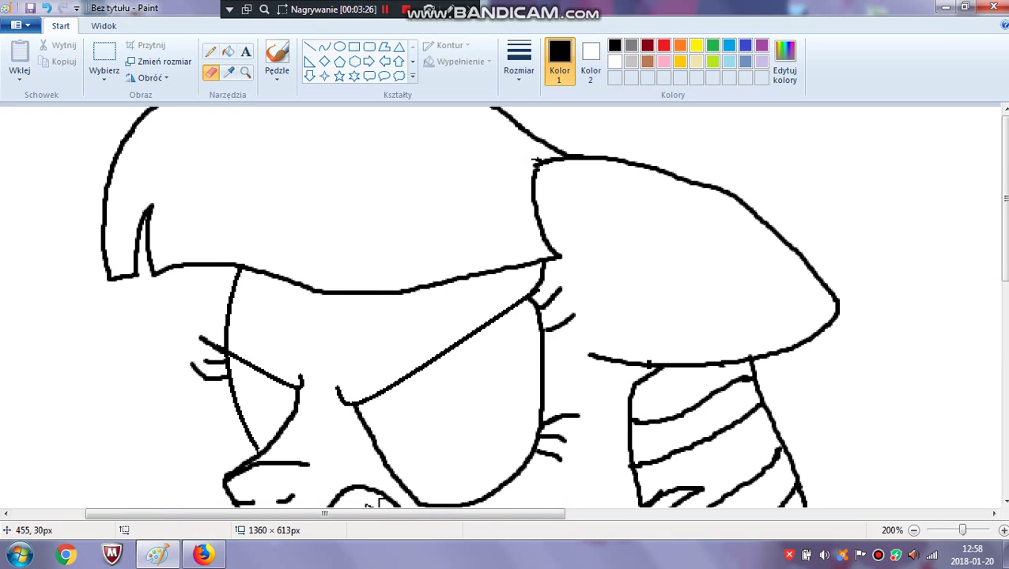
Brush the gap at the ear's front corner closed and three curved strand lines up the fringe beside the ear
{"action": "left_click", "coordinate": [278, 73]}
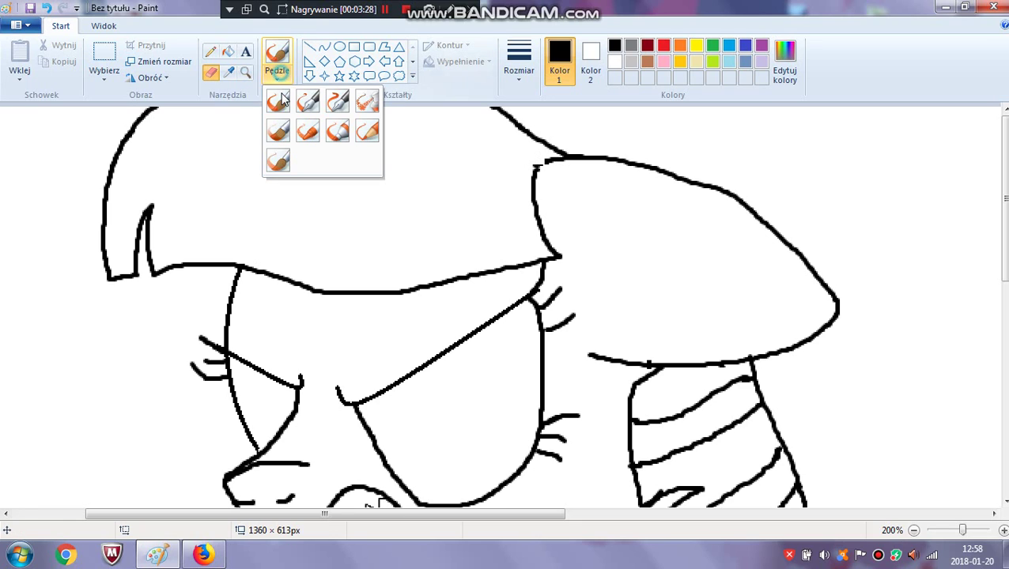
{"action": "left_click", "coordinate": [480, 146]}
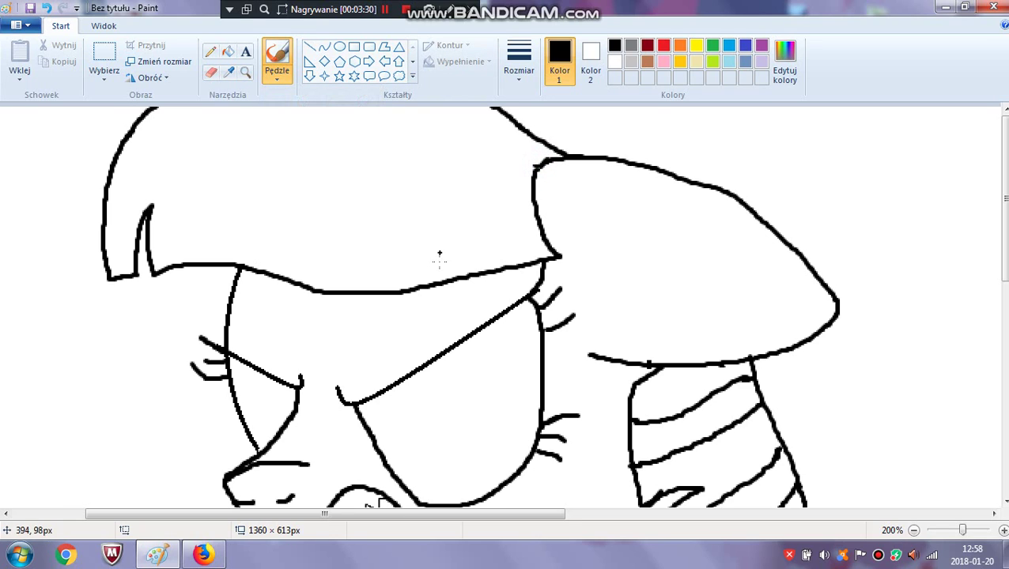
{"action": "mouse_move", "coordinate": [473, 272]}
{"action": "left_mouse_down"}
{"action": "mouse_move", "coordinate": [492, 172]}
{"action": "mouse_move", "coordinate": [525, 136]}
{"action": "left_mouse_up"}
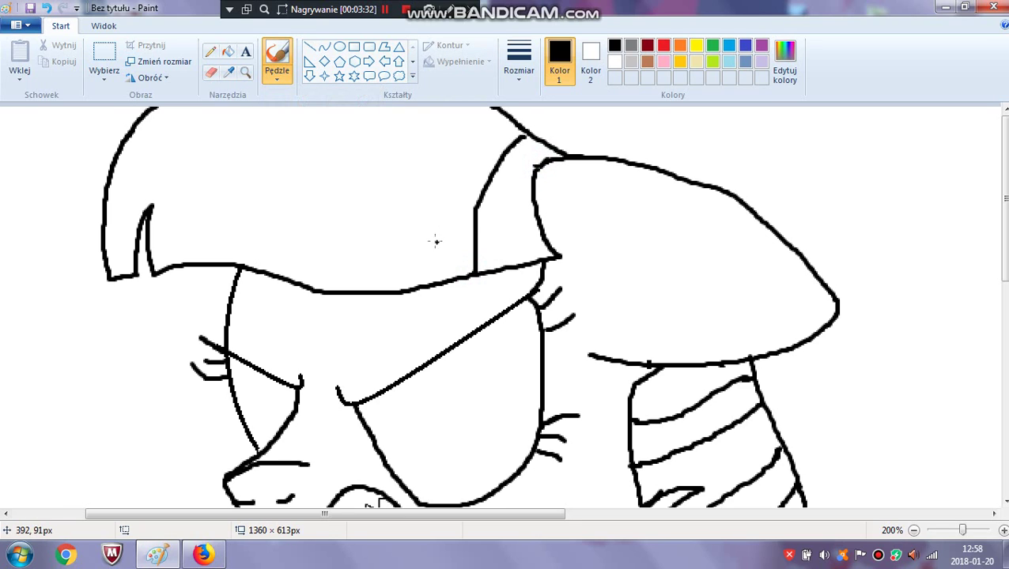
{"action": "mouse_move", "coordinate": [401, 289]}
{"action": "left_mouse_down"}
{"action": "mouse_move", "coordinate": [426, 167]}
{"action": "mouse_move", "coordinate": [492, 107]}
{"action": "left_mouse_up"}
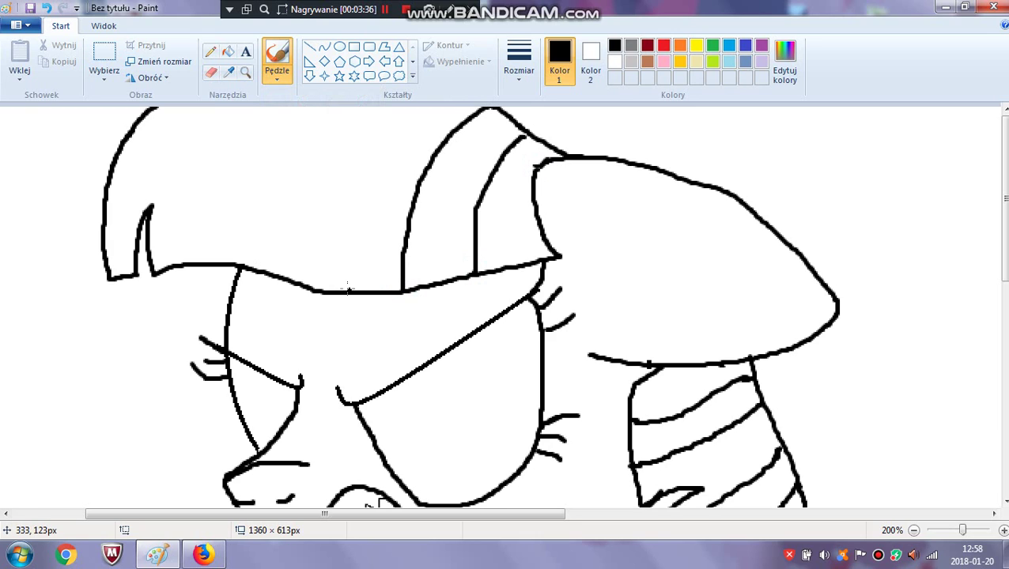
{"action": "mouse_move", "coordinate": [348, 290]}
{"action": "left_mouse_down"}
{"action": "mouse_move", "coordinate": [377, 157]}
{"action": "mouse_move", "coordinate": [403, 110]}
{"action": "left_mouse_up"}
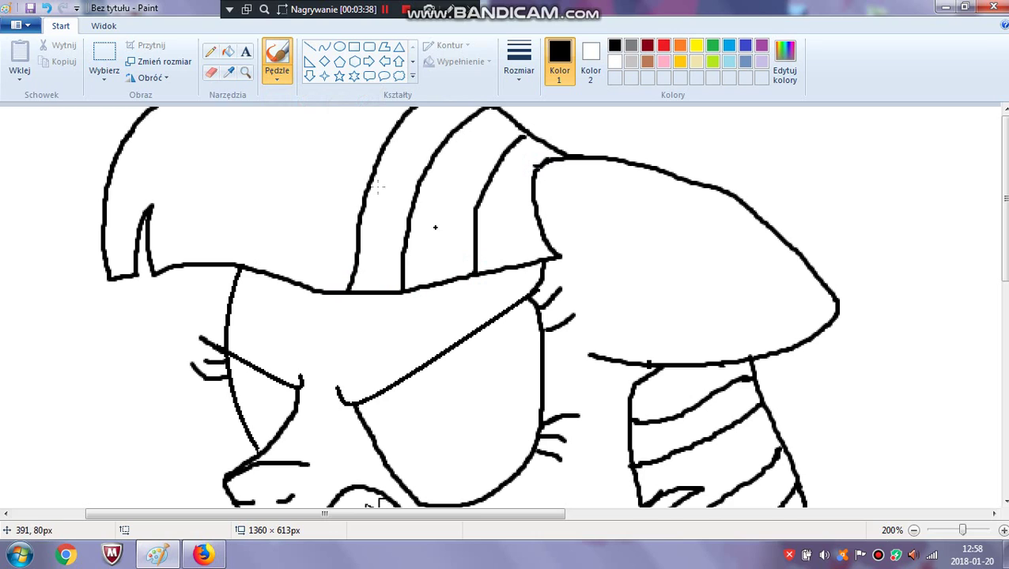
Draw two straight lines for the horn's sides, running up and outward from the innermost of the fringe's strand lines
{"action": "left_click", "coordinate": [310, 47]}
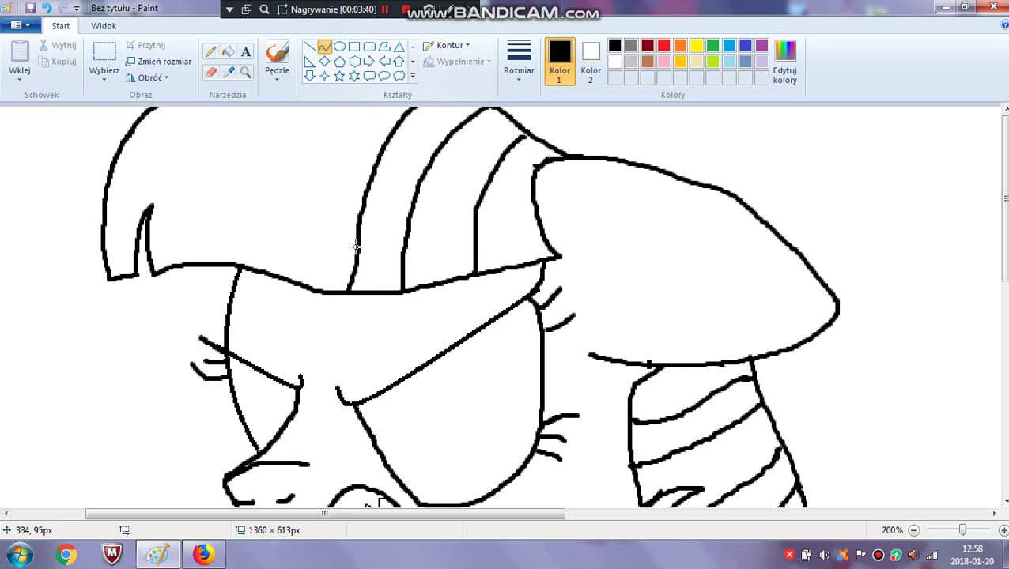
{"action": "left_click_drag", "start_coordinate": [357, 253], "coordinate": [264, 77]}
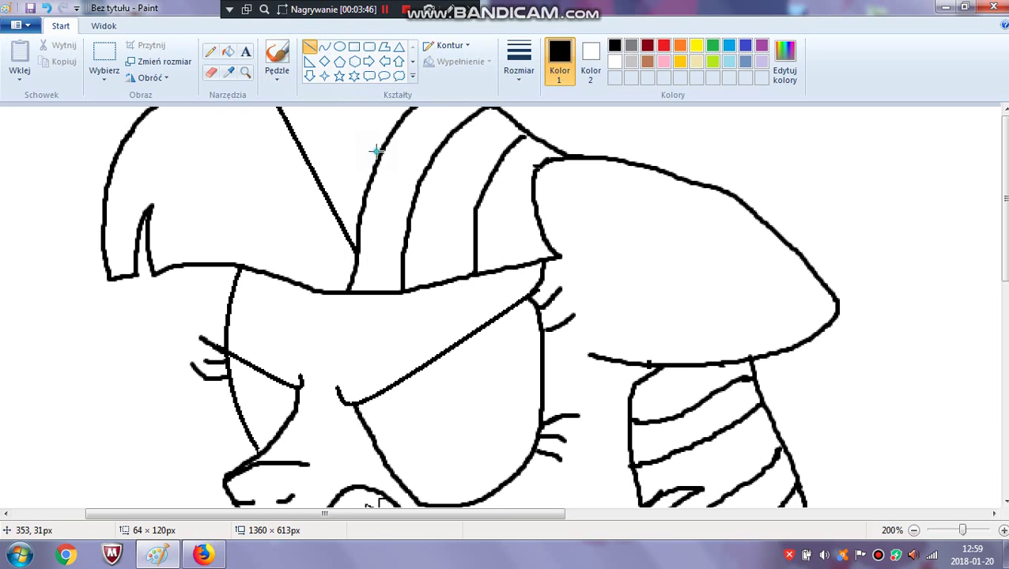
{"action": "left_click_drag", "start_coordinate": [376, 150], "coordinate": [307, 73]}
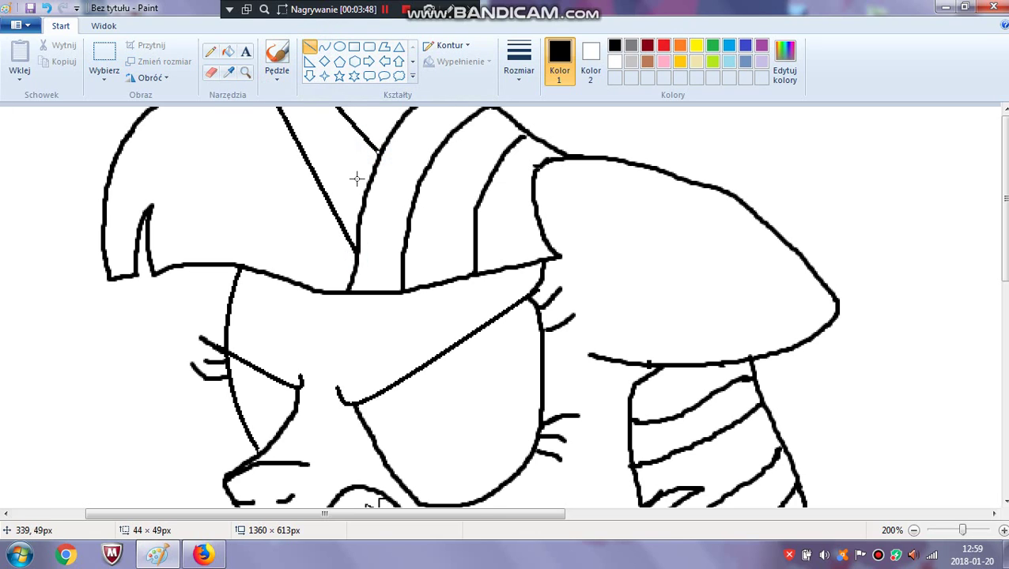
Brush three curved strand lines on the front part of the fringe, from its lower edge toward the horn and the top
{"action": "left_click", "coordinate": [276, 72]}
{"action": "left_click", "coordinate": [273, 101]}
{"action": "left_click_drag", "start_coordinate": [276, 278], "coordinate": [303, 168]}
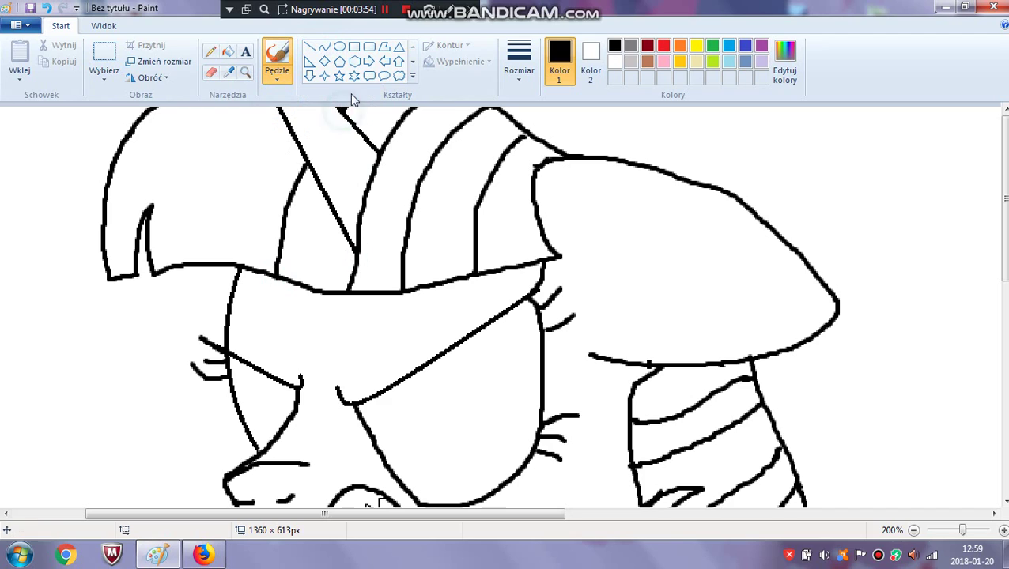
{"action": "left_click_drag", "start_coordinate": [219, 234], "coordinate": [255, 125]}
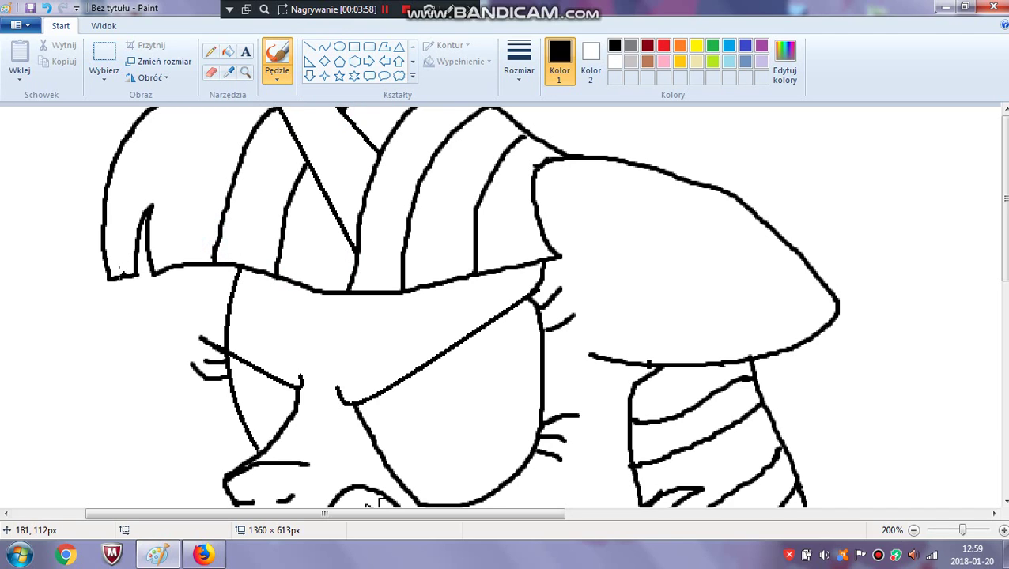
{"action": "mouse_move", "coordinate": [120, 275]}
{"action": "left_mouse_down"}
{"action": "mouse_move", "coordinate": [132, 197]}
{"action": "mouse_move", "coordinate": [206, 112]}
{"action": "left_mouse_up"}
{"action": "key", "text": "ctrl+z"}
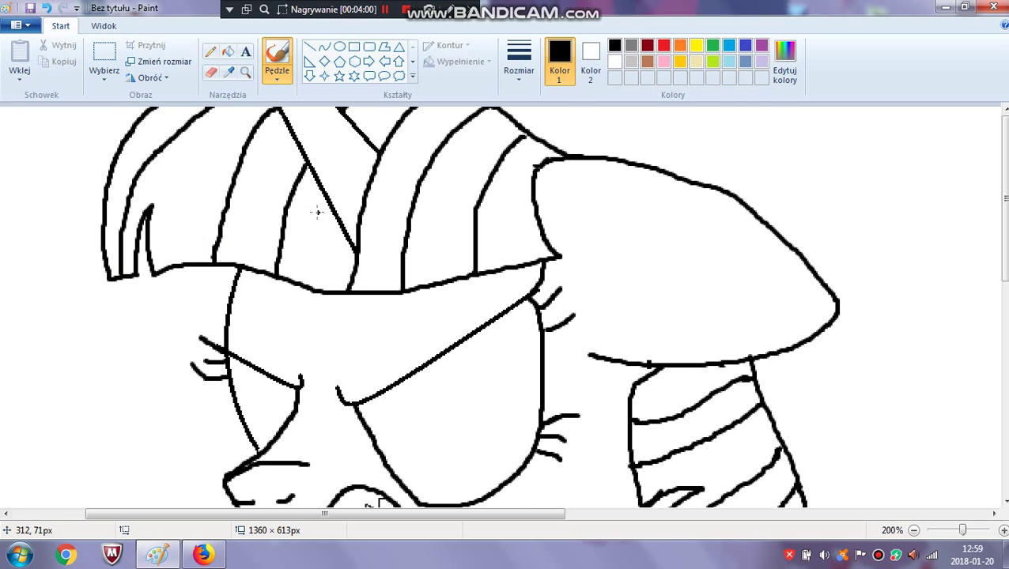
Brush two short slanted stripes across the horn between its straight sides
{"action": "scroll", "coordinate": [324, 223], "scroll_direction": "down", "scroll_amount": 5}
{"action": "scroll", "coordinate": [324, 223], "scroll_direction": "up", "scroll_amount": 5}
{"action": "scroll", "coordinate": [360, 241], "scroll_direction": "down", "scroll_amount": 4}
{"action": "scroll", "coordinate": [361, 241], "scroll_direction": "up", "scroll_amount": 5}
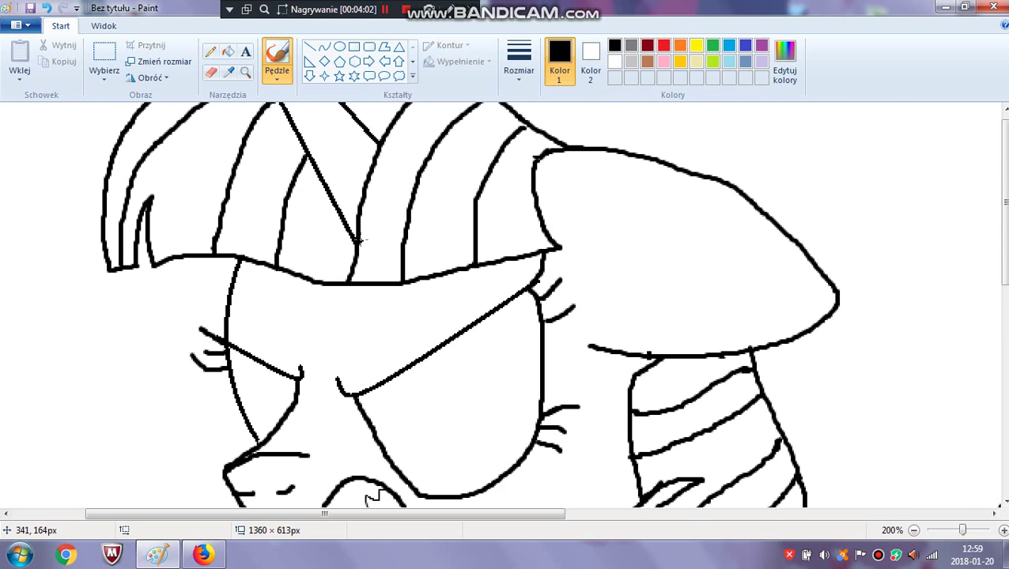
{"action": "left_click_drag", "start_coordinate": [334, 208], "coordinate": [347, 128]}
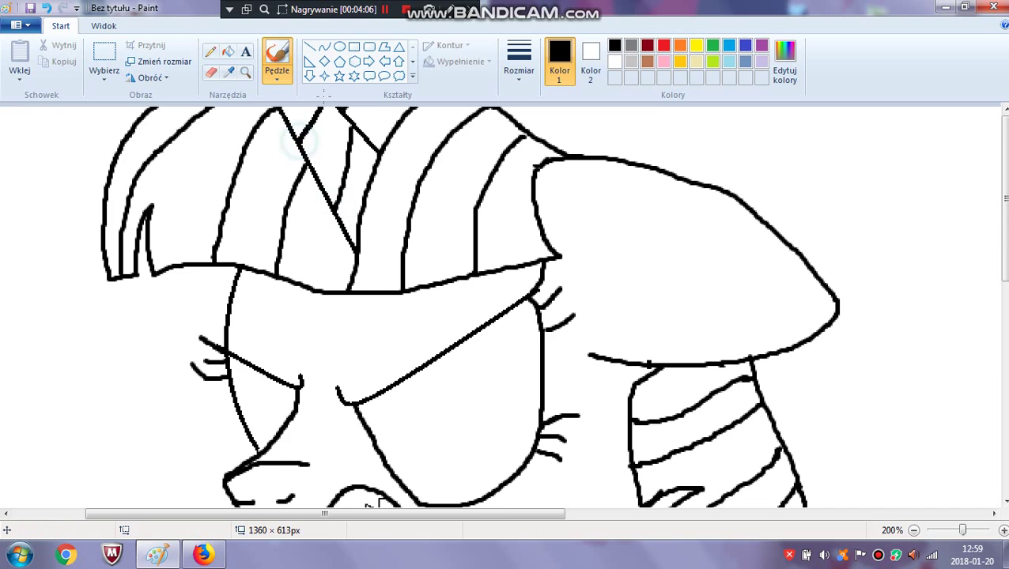
Erase the upper parts of the two strand lines in front of the horn
{"action": "left_click", "coordinate": [211, 73]}
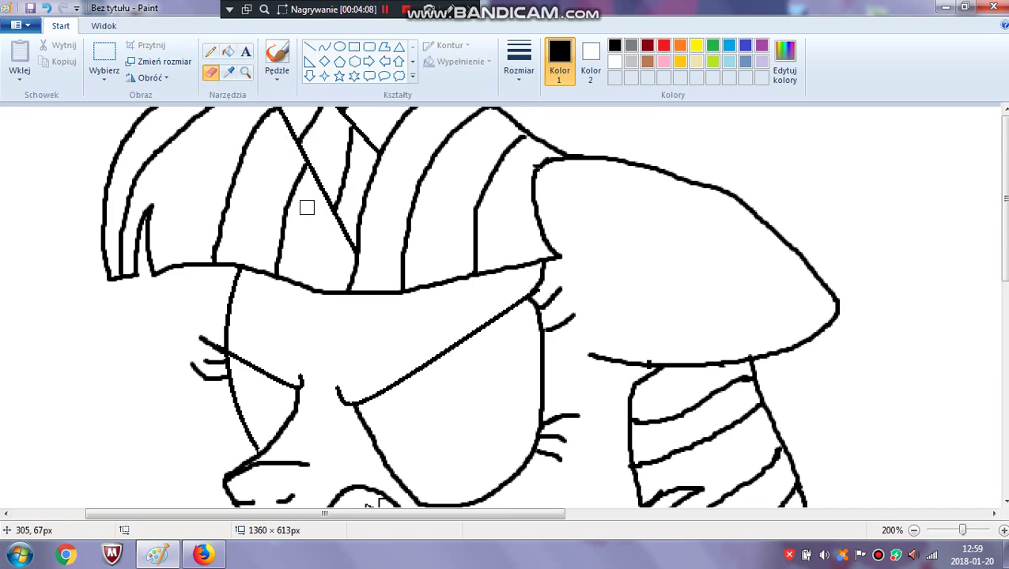
{"action": "mouse_move", "coordinate": [307, 208]}
{"action": "left_mouse_down"}
{"action": "mouse_move", "coordinate": [298, 172]}
{"action": "mouse_move", "coordinate": [293, 203]}
{"action": "mouse_move", "coordinate": [271, 115]}
{"action": "mouse_move", "coordinate": [262, 111]}
{"action": "mouse_move", "coordinate": [249, 177]}
{"action": "mouse_move", "coordinate": [245, 134]}
{"action": "left_mouse_up"}
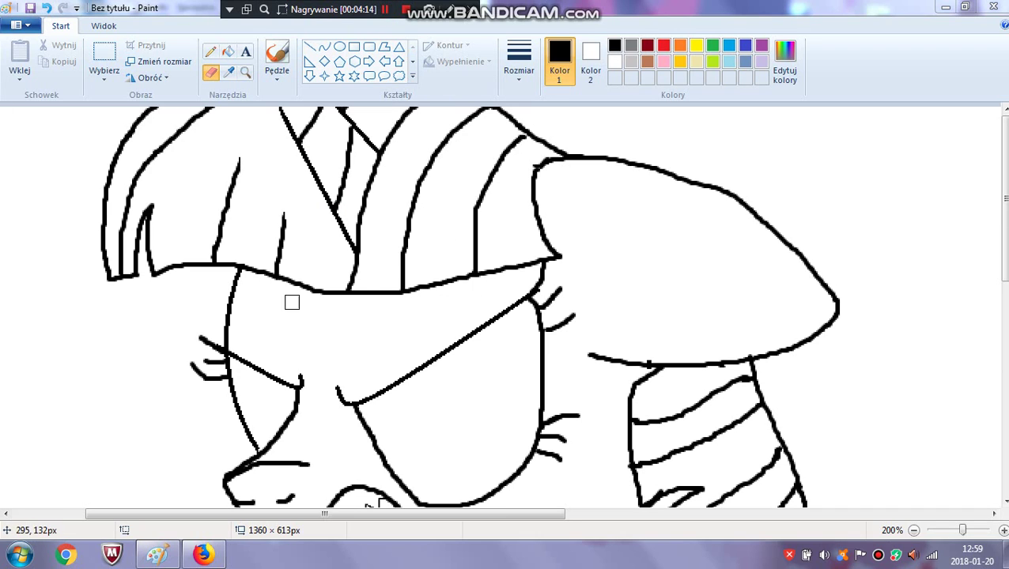
{"action": "left_click_drag", "start_coordinate": [264, 200], "coordinate": [295, 229]}
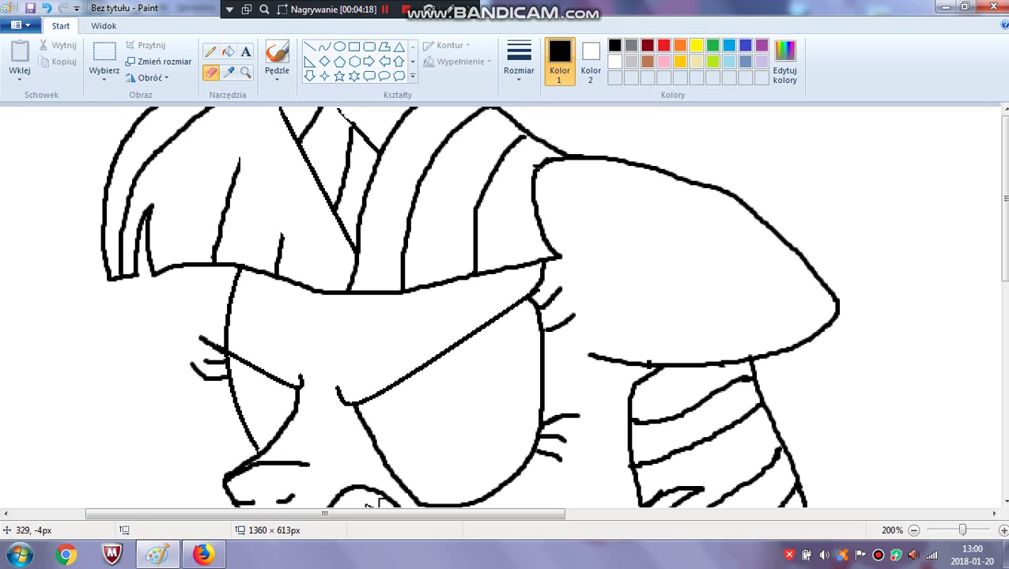
Brush a wavy hair edge in front of the horn, touch up the horn's rear side, and extend the shortened strand to the edge
{"action": "left_click", "coordinate": [276, 73]}
{"action": "left_click", "coordinate": [278, 101]}
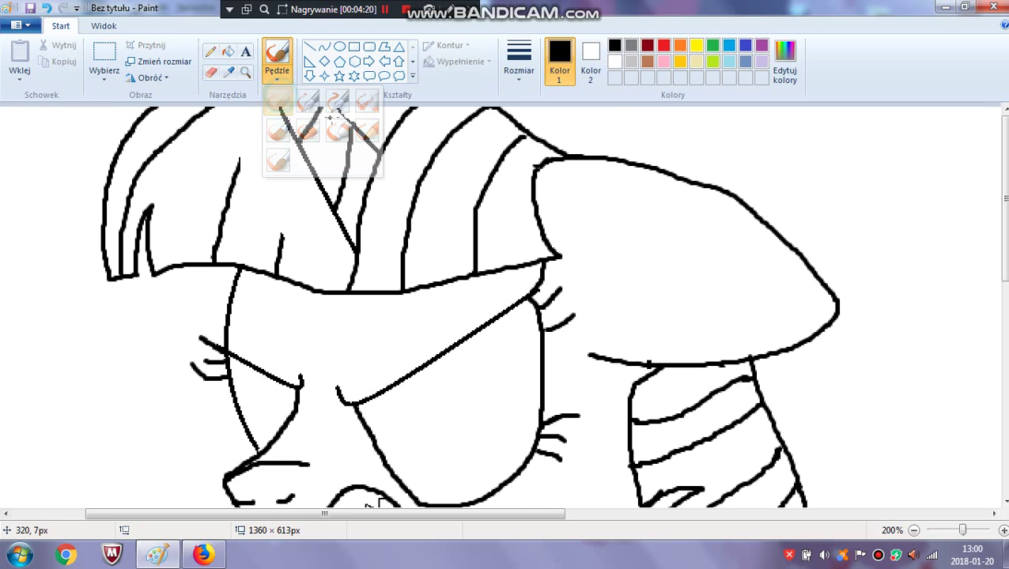
{"action": "left_click_drag", "start_coordinate": [350, 119], "coordinate": [333, 109]}
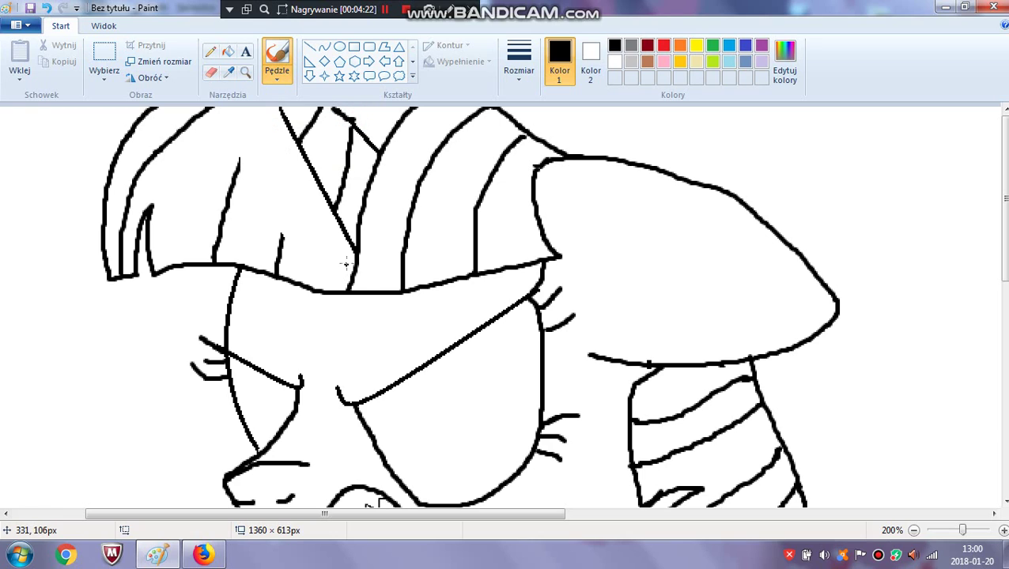
{"action": "mouse_move", "coordinate": [351, 271]}
{"action": "left_mouse_down"}
{"action": "mouse_move", "coordinate": [293, 206]}
{"action": "mouse_move", "coordinate": [265, 147]}
{"action": "mouse_move", "coordinate": [217, 109]}
{"action": "left_mouse_up"}
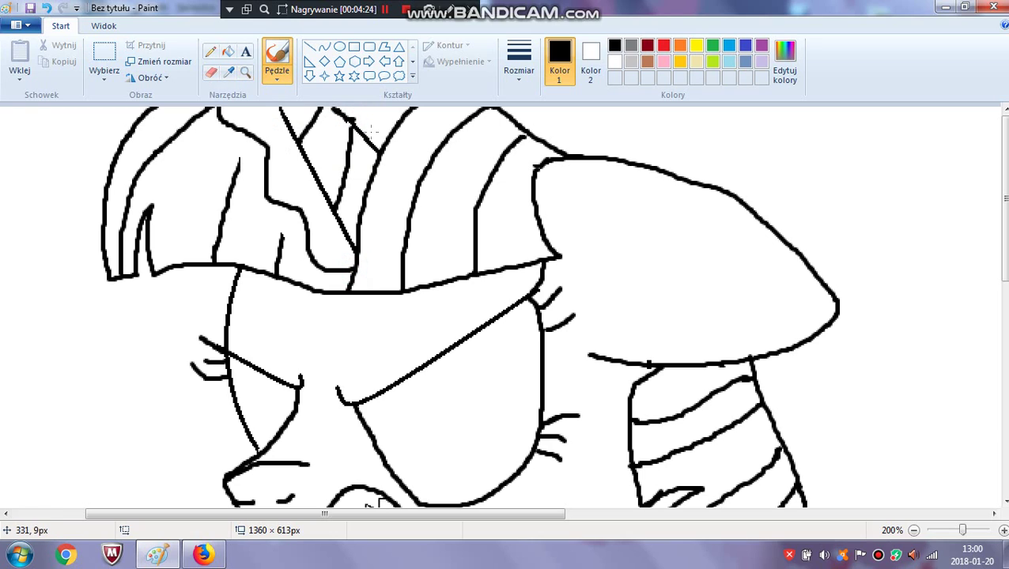
{"action": "left_click_drag", "start_coordinate": [388, 125], "coordinate": [377, 112]}
{"action": "left_click_drag", "start_coordinate": [238, 159], "coordinate": [250, 136]}
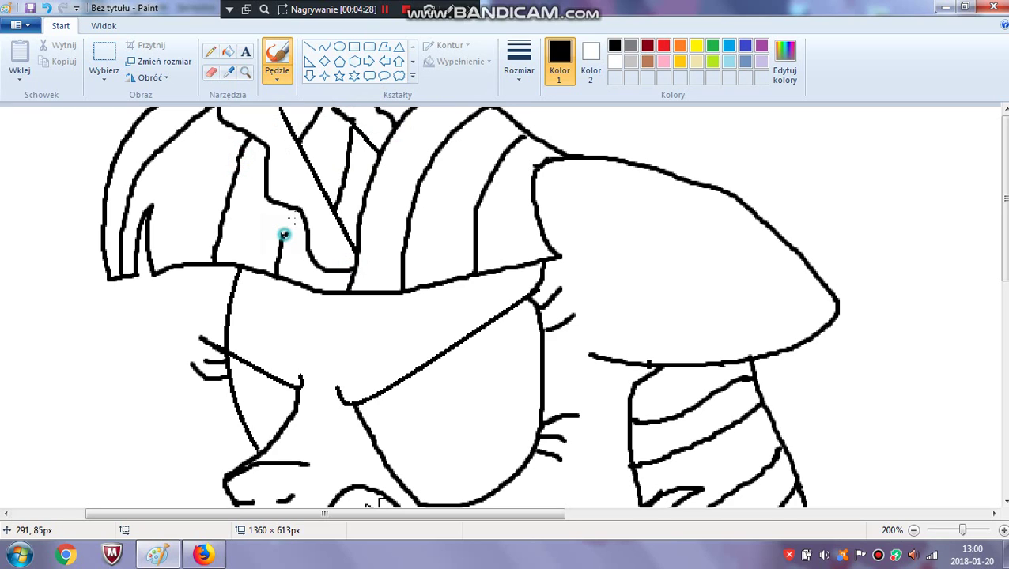
Brush the wing's front edge from the back near the neck base, curving up and outward above the tail
{"action": "scroll", "coordinate": [431, 288], "scroll_direction": "down", "scroll_amount": 5}
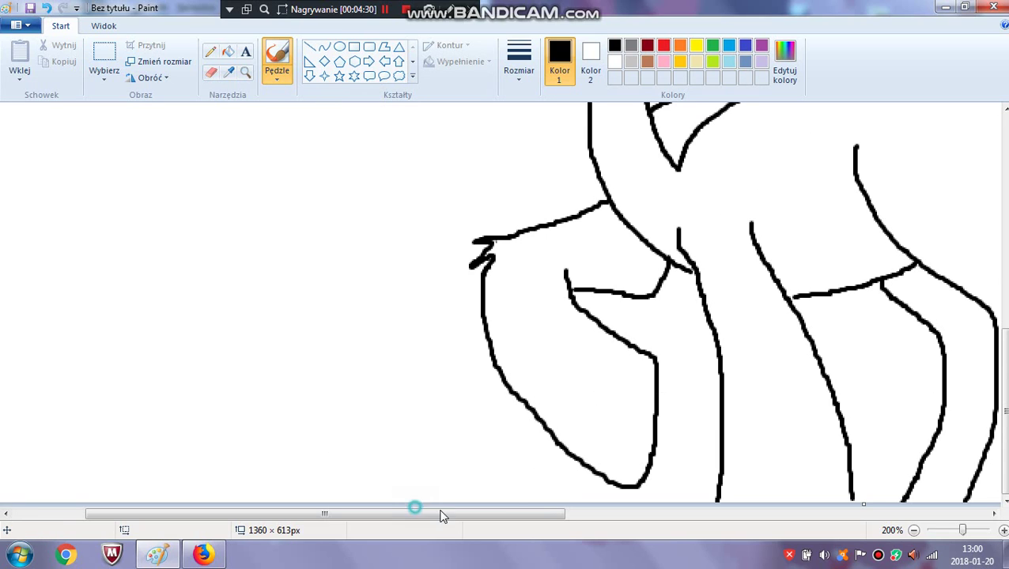
{"action": "left_click_drag", "start_coordinate": [469, 514], "coordinate": [709, 514]}
{"action": "scroll", "coordinate": [536, 322], "scroll_direction": "up", "scroll_amount": 3}
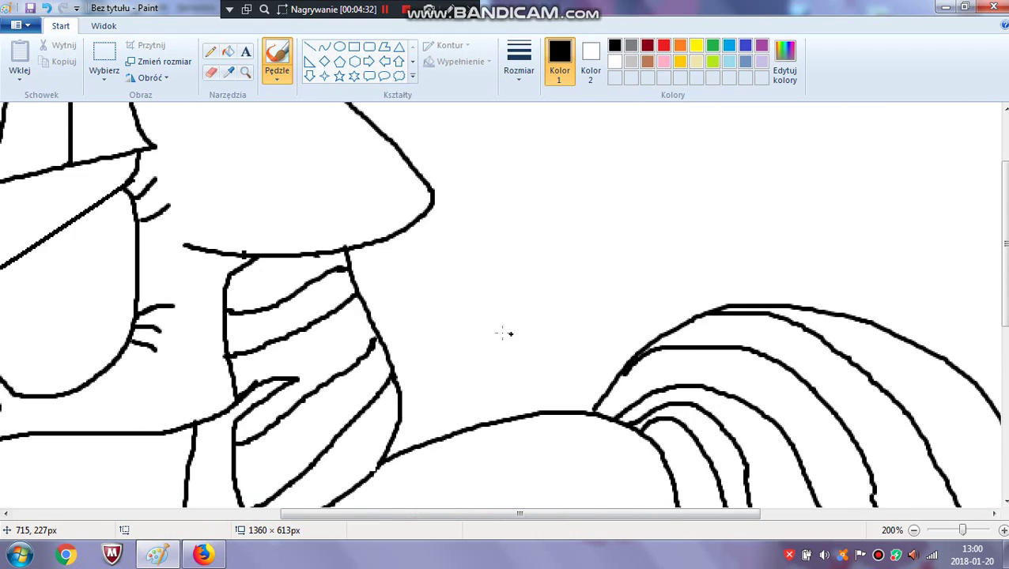
{"action": "scroll", "coordinate": [507, 333], "scroll_direction": "down", "scroll_amount": 1}
{"action": "mouse_move", "coordinate": [366, 413]}
{"action": "left_mouse_down"}
{"action": "mouse_move", "coordinate": [403, 362]}
{"action": "mouse_move", "coordinate": [443, 197]}
{"action": "left_mouse_up"}
{"action": "key", "text": "ctrl+z"}
{"action": "scroll", "coordinate": [480, 319], "scroll_direction": "up", "scroll_amount": 3}
{"action": "mouse_move", "coordinate": [438, 420]}
{"action": "left_mouse_down"}
{"action": "mouse_move", "coordinate": [460, 311]}
{"action": "mouse_move", "coordinate": [479, 280]}
{"action": "mouse_move", "coordinate": [664, 207]}
{"action": "mouse_move", "coordinate": [796, 180]}
{"action": "left_mouse_up"}
Brush the wing's rounded tip and jagged feathered rear edge back down across the tail to the body
{"action": "left_click_drag", "start_coordinate": [506, 514], "coordinate": [645, 515]}
{"action": "mouse_move", "coordinate": [500, 180]}
{"action": "left_mouse_down"}
{"action": "mouse_move", "coordinate": [620, 141]}
{"action": "mouse_move", "coordinate": [624, 168]}
{"action": "mouse_move", "coordinate": [563, 250]}
{"action": "mouse_move", "coordinate": [670, 243]}
{"action": "mouse_move", "coordinate": [628, 300]}
{"action": "mouse_move", "coordinate": [575, 334]}
{"action": "left_mouse_up"}
{"action": "scroll", "coordinate": [656, 255], "scroll_direction": "down", "scroll_amount": 3}
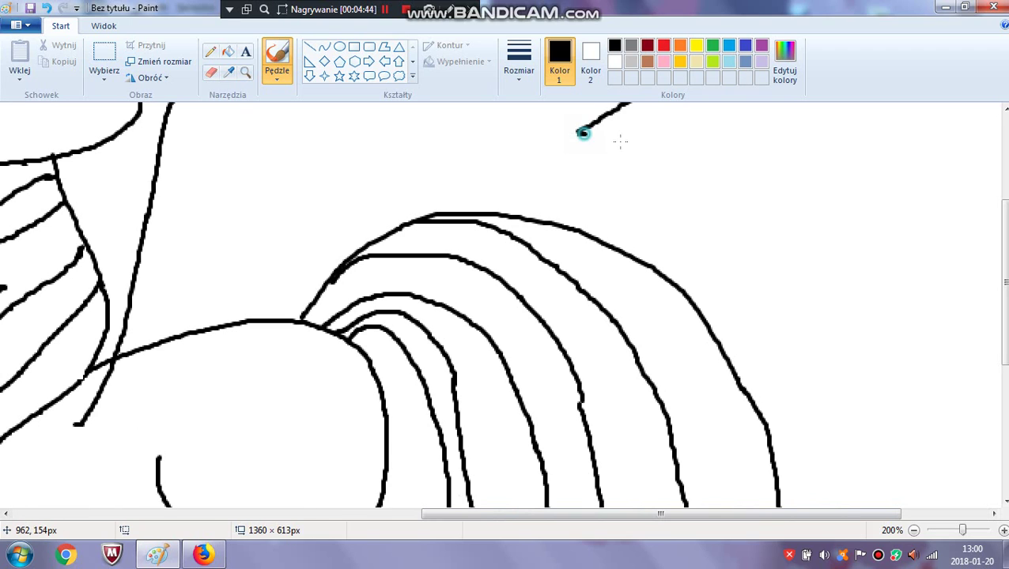
{"action": "mouse_move", "coordinate": [583, 133]}
{"action": "left_mouse_down"}
{"action": "mouse_move", "coordinate": [548, 224]}
{"action": "mouse_move", "coordinate": [512, 233]}
{"action": "mouse_move", "coordinate": [581, 245]}
{"action": "mouse_move", "coordinate": [548, 276]}
{"action": "mouse_move", "coordinate": [457, 303]}
{"action": "mouse_move", "coordinate": [496, 314]}
{"action": "mouse_move", "coordinate": [407, 353]}
{"action": "mouse_move", "coordinate": [350, 361]}
{"action": "mouse_move", "coordinate": [371, 365]}
{"action": "mouse_move", "coordinate": [276, 393]}
{"action": "mouse_move", "coordinate": [260, 417]}
{"action": "mouse_move", "coordinate": [193, 437]}
{"action": "left_mouse_up"}
{"action": "scroll", "coordinate": [317, 322], "scroll_direction": "up", "scroll_amount": 3}
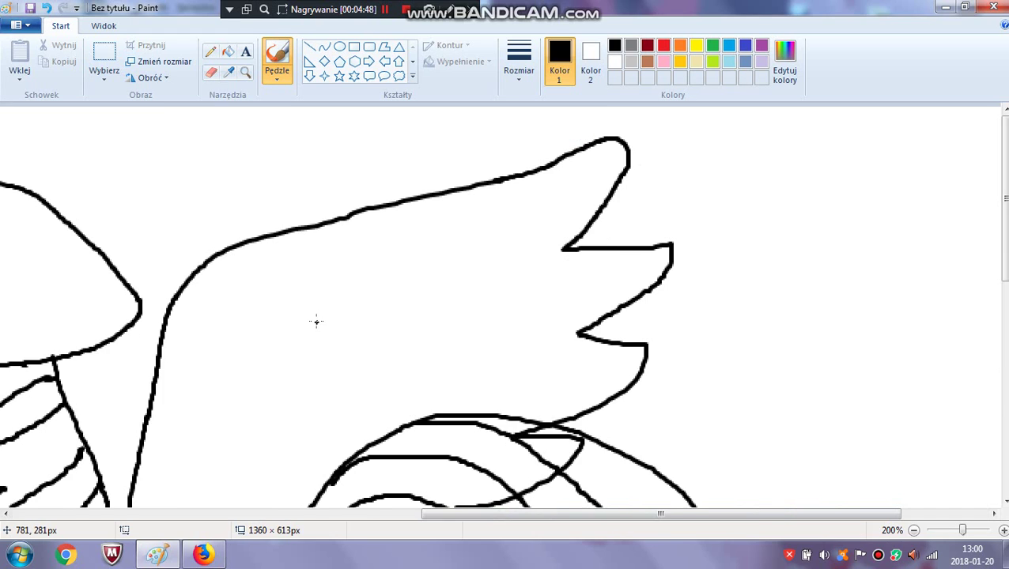
Erase the parts of the back and tail lines that show inside the wing
{"action": "scroll", "coordinate": [316, 321], "scroll_direction": "down", "scroll_amount": 4}
{"action": "left_click", "coordinate": [210, 72]}
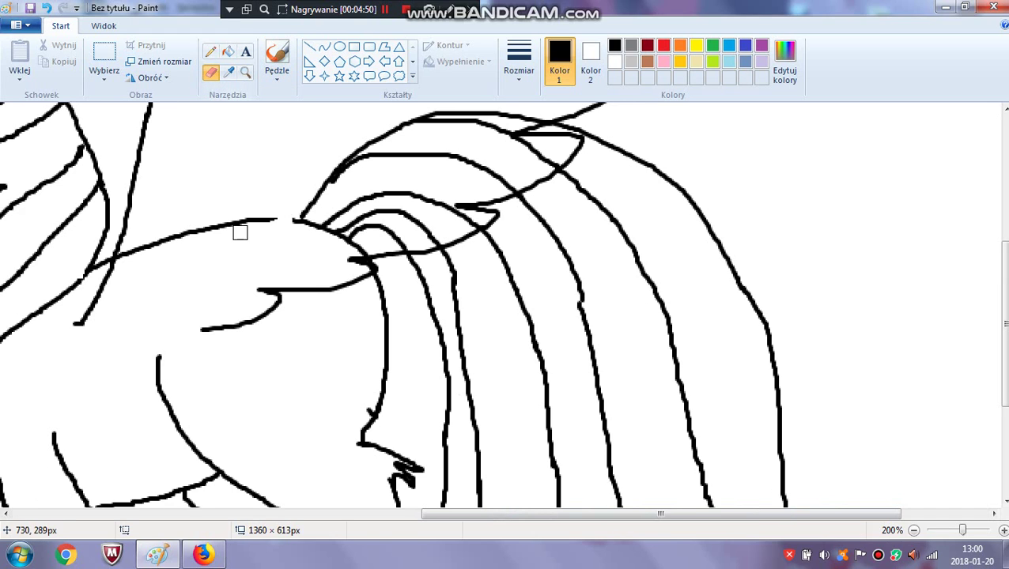
{"action": "mouse_move", "coordinate": [239, 229]}
{"action": "left_mouse_down"}
{"action": "mouse_move", "coordinate": [139, 252]}
{"action": "mouse_move", "coordinate": [132, 265]}
{"action": "mouse_move", "coordinate": [167, 238]}
{"action": "mouse_move", "coordinate": [247, 213]}
{"action": "mouse_move", "coordinate": [303, 216]}
{"action": "mouse_move", "coordinate": [245, 220]}
{"action": "left_mouse_up"}
{"action": "mouse_move", "coordinate": [310, 226]}
{"action": "left_mouse_down"}
{"action": "mouse_move", "coordinate": [363, 238]}
{"action": "mouse_move", "coordinate": [363, 247]}
{"action": "mouse_move", "coordinate": [339, 237]}
{"action": "mouse_move", "coordinate": [382, 219]}
{"action": "mouse_move", "coordinate": [402, 239]}
{"action": "mouse_move", "coordinate": [425, 230]}
{"action": "mouse_move", "coordinate": [433, 237]}
{"action": "mouse_move", "coordinate": [397, 244]}
{"action": "mouse_move", "coordinate": [407, 219]}
{"action": "mouse_move", "coordinate": [381, 203]}
{"action": "mouse_move", "coordinate": [310, 220]}
{"action": "mouse_move", "coordinate": [378, 211]}
{"action": "mouse_move", "coordinate": [342, 220]}
{"action": "mouse_move", "coordinate": [471, 219]}
{"action": "mouse_move", "coordinate": [329, 189]}
{"action": "mouse_move", "coordinate": [363, 160]}
{"action": "mouse_move", "coordinate": [295, 204]}
{"action": "left_mouse_up"}
{"action": "scroll", "coordinate": [423, 278], "scroll_direction": "up", "scroll_amount": 5}
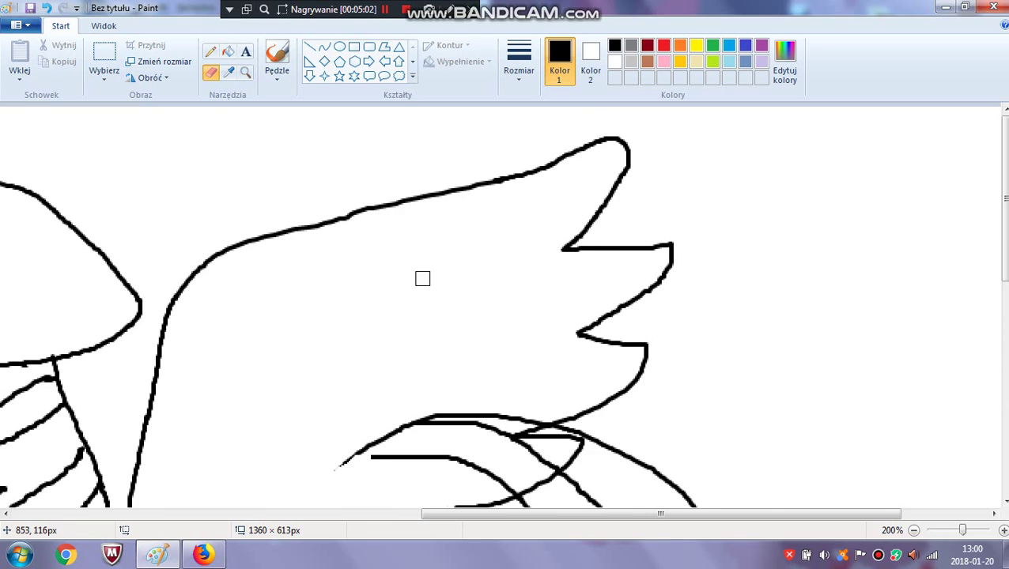
{"action": "scroll", "coordinate": [422, 279], "scroll_direction": "down", "scroll_amount": 3}
{"action": "mouse_move", "coordinate": [369, 303]}
{"action": "left_mouse_down"}
{"action": "mouse_move", "coordinate": [371, 251]}
{"action": "mouse_move", "coordinate": [396, 258]}
{"action": "mouse_move", "coordinate": [383, 229]}
{"action": "mouse_move", "coordinate": [358, 258]}
{"action": "mouse_move", "coordinate": [434, 253]}
{"action": "mouse_move", "coordinate": [509, 283]}
{"action": "mouse_move", "coordinate": [551, 259]}
{"action": "mouse_move", "coordinate": [506, 250]}
{"action": "mouse_move", "coordinate": [503, 225]}
{"action": "mouse_move", "coordinate": [534, 214]}
{"action": "mouse_move", "coordinate": [399, 247]}
{"action": "left_mouse_up"}
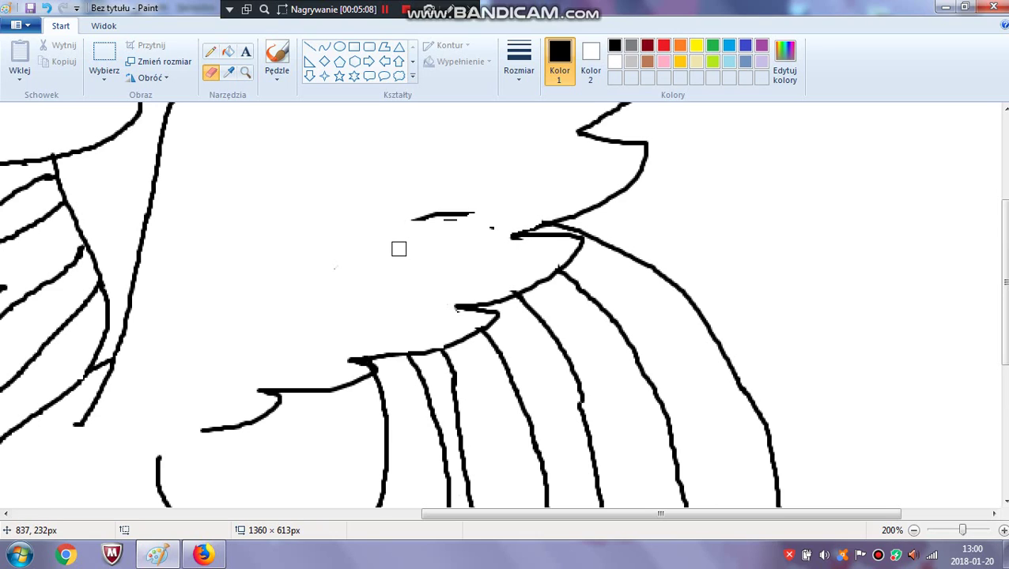
Brush a smaller inner feather outline inside the wing, with a curved front edge and a scalloped rear edge
{"action": "left_click", "coordinate": [277, 76]}
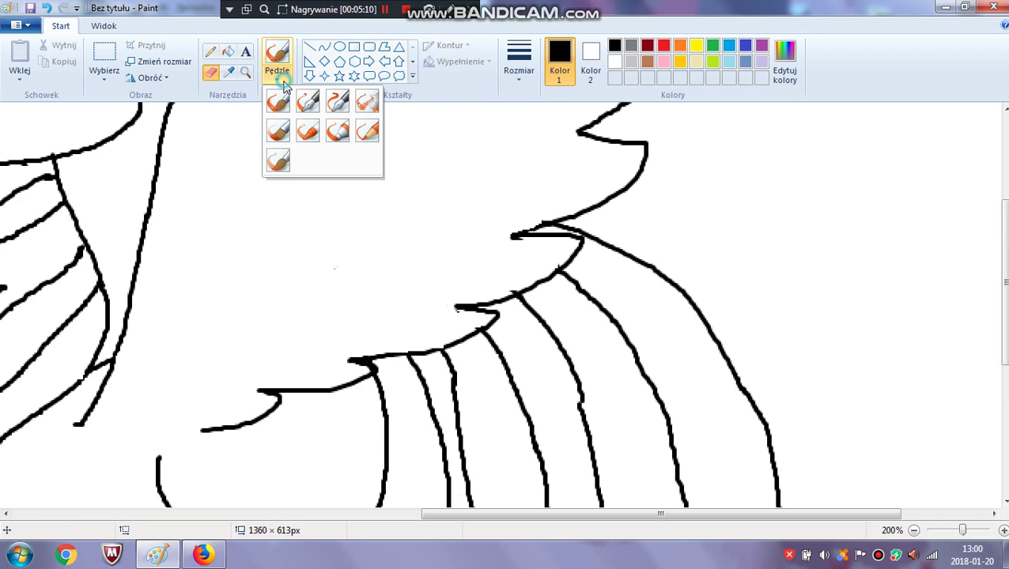
{"action": "left_click", "coordinate": [274, 130]}
{"action": "left_click", "coordinate": [277, 77]}
{"action": "left_click", "coordinate": [278, 99]}
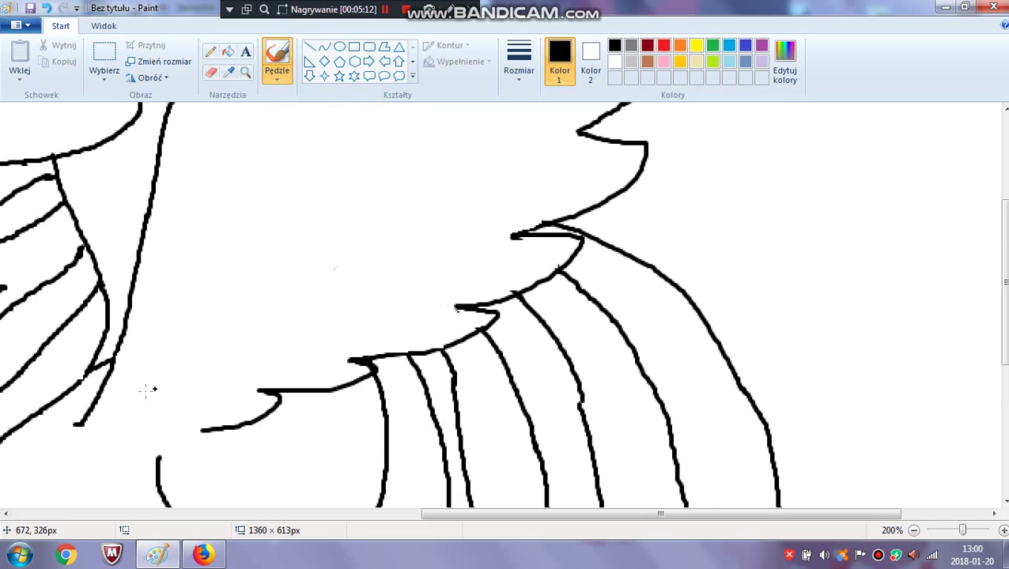
{"action": "left_click_drag", "start_coordinate": [136, 396], "coordinate": [243, 166]}
{"action": "scroll", "coordinate": [280, 256], "scroll_direction": "up", "scroll_amount": 5}
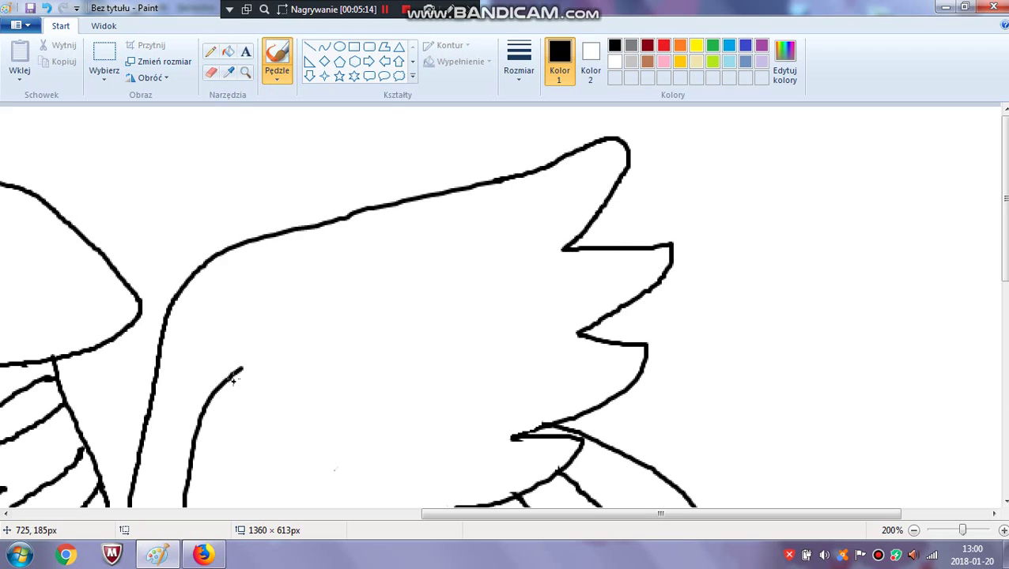
{"action": "mouse_move", "coordinate": [236, 375]}
{"action": "left_mouse_down"}
{"action": "mouse_move", "coordinate": [299, 335]}
{"action": "mouse_move", "coordinate": [357, 320]}
{"action": "mouse_move", "coordinate": [471, 315]}
{"action": "mouse_move", "coordinate": [477, 329]}
{"action": "mouse_move", "coordinate": [420, 365]}
{"action": "mouse_move", "coordinate": [477, 393]}
{"action": "mouse_move", "coordinate": [408, 421]}
{"action": "left_mouse_up"}
{"action": "scroll", "coordinate": [425, 313], "scroll_direction": "down", "scroll_amount": 3}
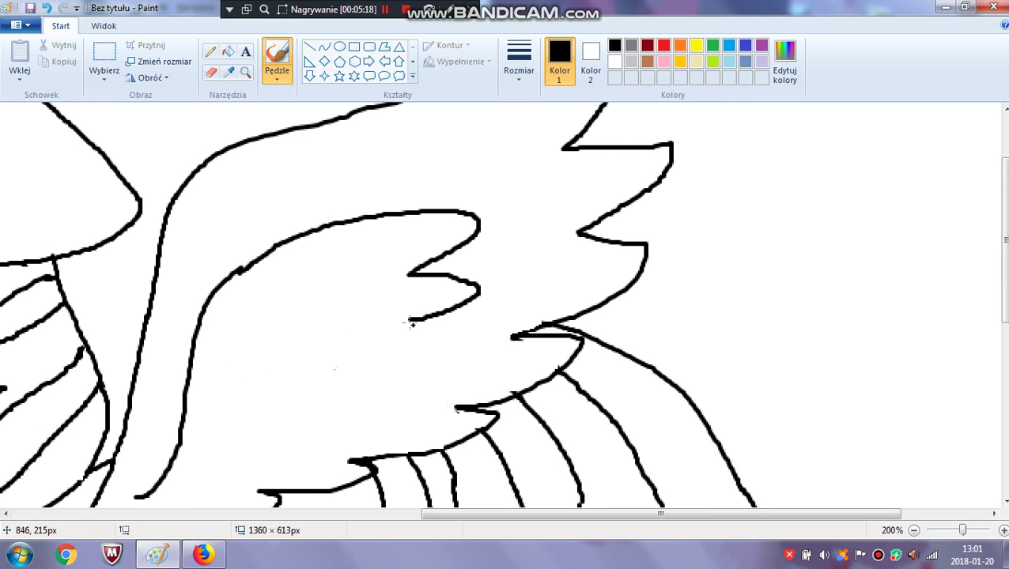
{"action": "mouse_move", "coordinate": [412, 320]}
{"action": "left_mouse_down"}
{"action": "mouse_move", "coordinate": [343, 417]}
{"action": "mouse_move", "coordinate": [313, 424]}
{"action": "mouse_move", "coordinate": [320, 441]}
{"action": "mouse_move", "coordinate": [268, 464]}
{"action": "left_mouse_up"}
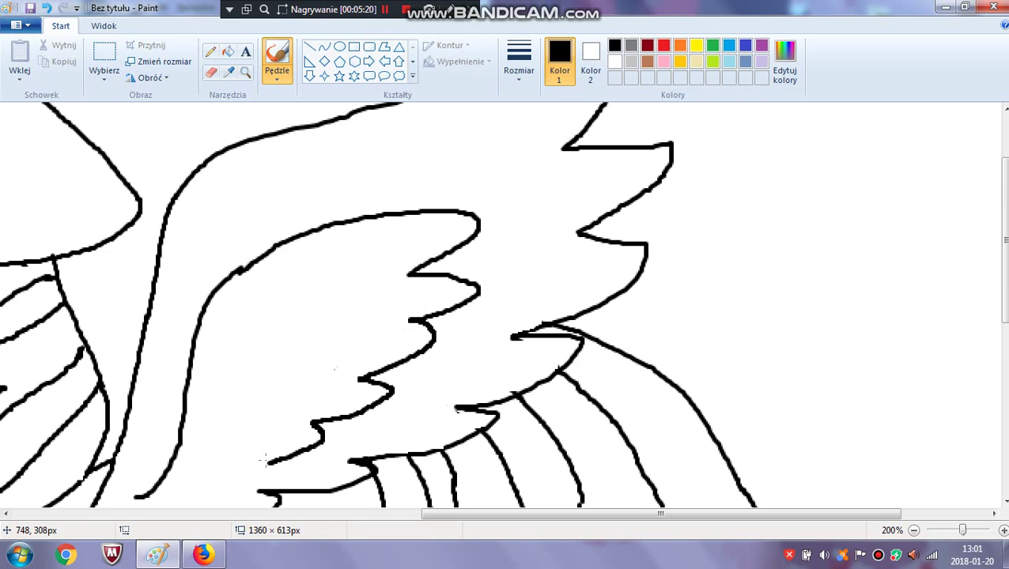
Brush the far wing's front edge behind the first wing, from the neck up past the mane to a rounded tip
{"action": "left_click_drag", "start_coordinate": [433, 515], "coordinate": [363, 515]}
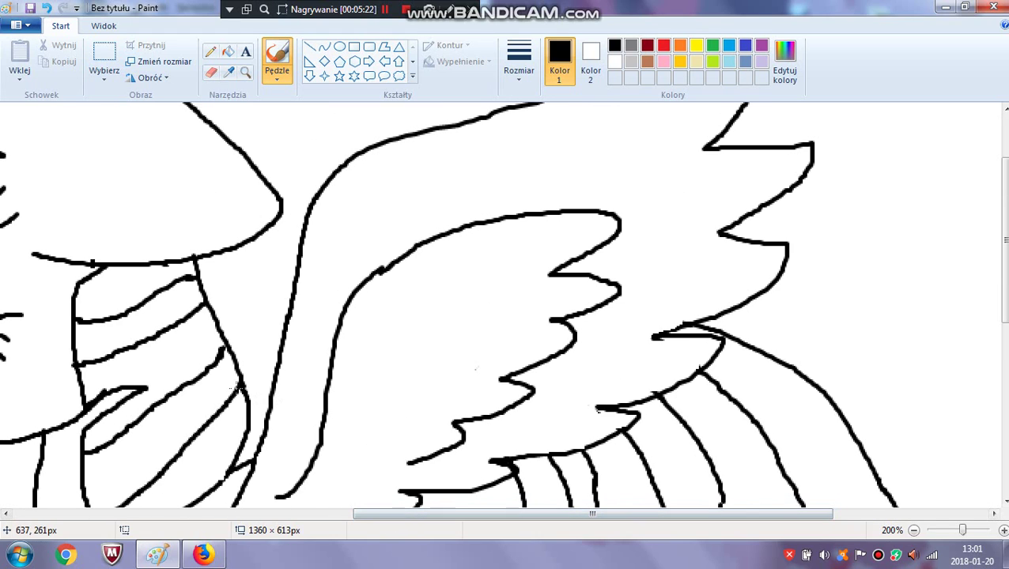
{"action": "mouse_move", "coordinate": [237, 383]}
{"action": "left_mouse_down"}
{"action": "mouse_move", "coordinate": [279, 222]}
{"action": "mouse_move", "coordinate": [265, 274]}
{"action": "mouse_move", "coordinate": [299, 234]}
{"action": "mouse_move", "coordinate": [384, 189]}
{"action": "mouse_move", "coordinate": [704, 107]}
{"action": "left_mouse_up"}
{"action": "scroll", "coordinate": [360, 322], "scroll_direction": "up", "scroll_amount": 3}
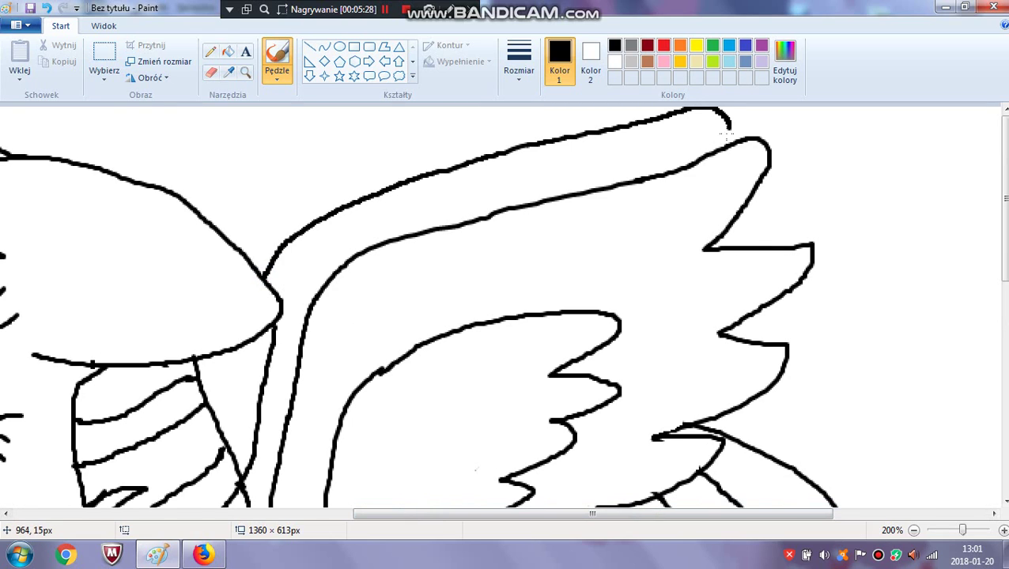
{"action": "scroll", "coordinate": [514, 270], "scroll_direction": "down", "scroll_amount": 10}
{"action": "scroll", "coordinate": [498, 261], "scroll_direction": "up", "scroll_amount": 2}
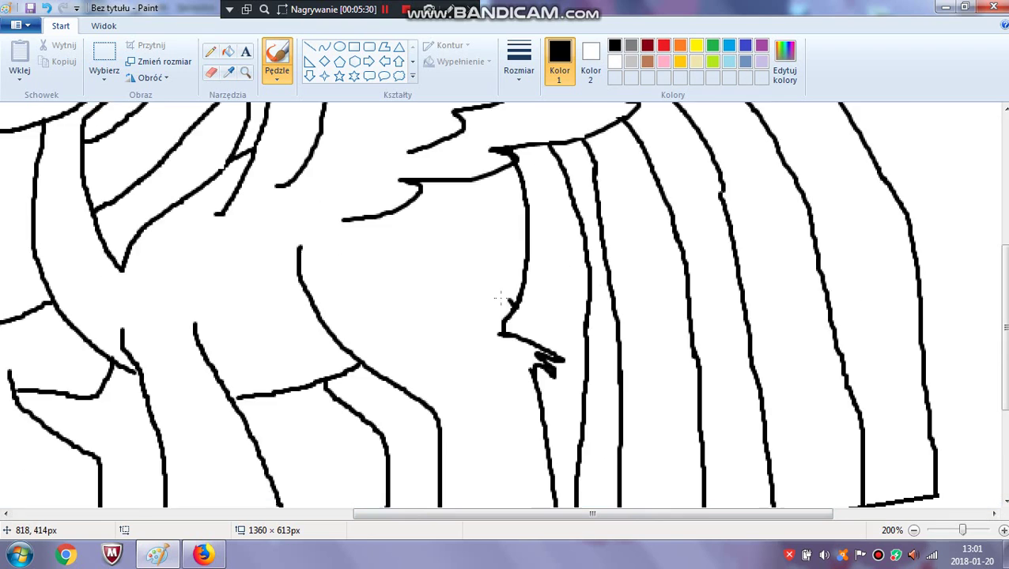
{"action": "scroll", "coordinate": [442, 280], "scroll_direction": "down", "scroll_amount": 2}
{"action": "scroll", "coordinate": [321, 367], "scroll_direction": "up", "scroll_amount": 6}
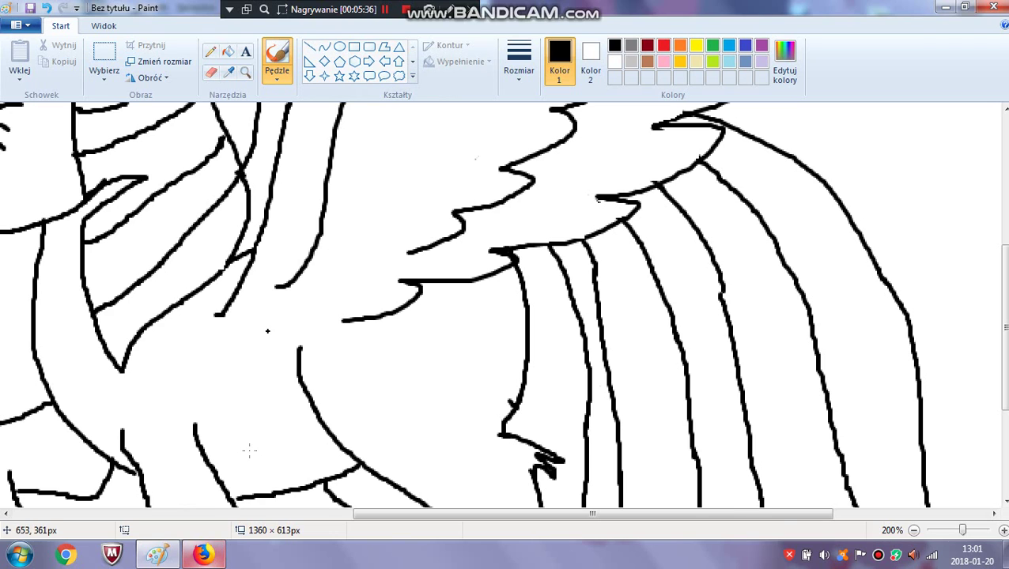
{"action": "left_click", "coordinate": [203, 554]}
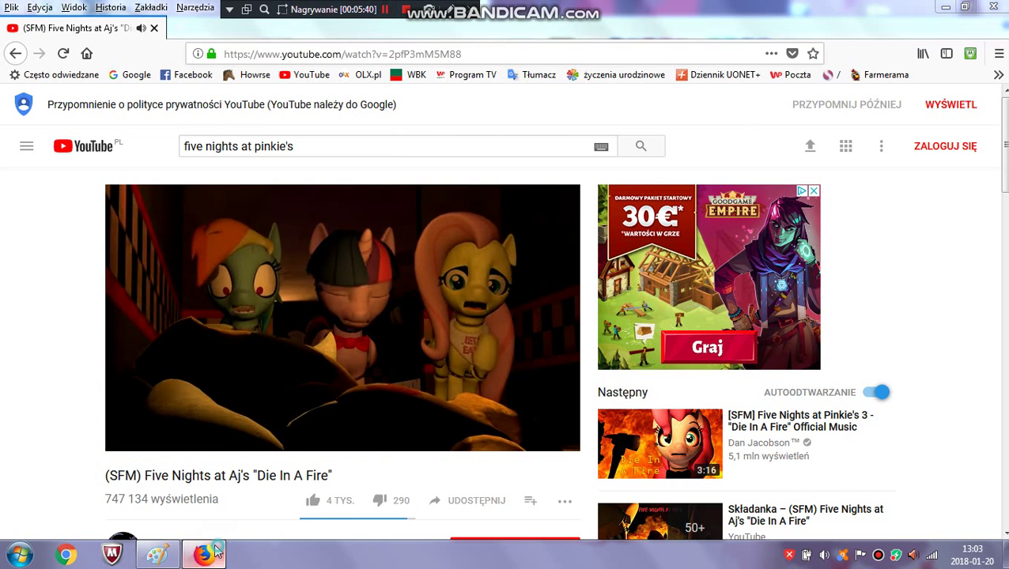
{"action": "left_click", "coordinate": [158, 554]}
{"action": "scroll", "coordinate": [419, 211], "scroll_direction": "down", "scroll_amount": 3}
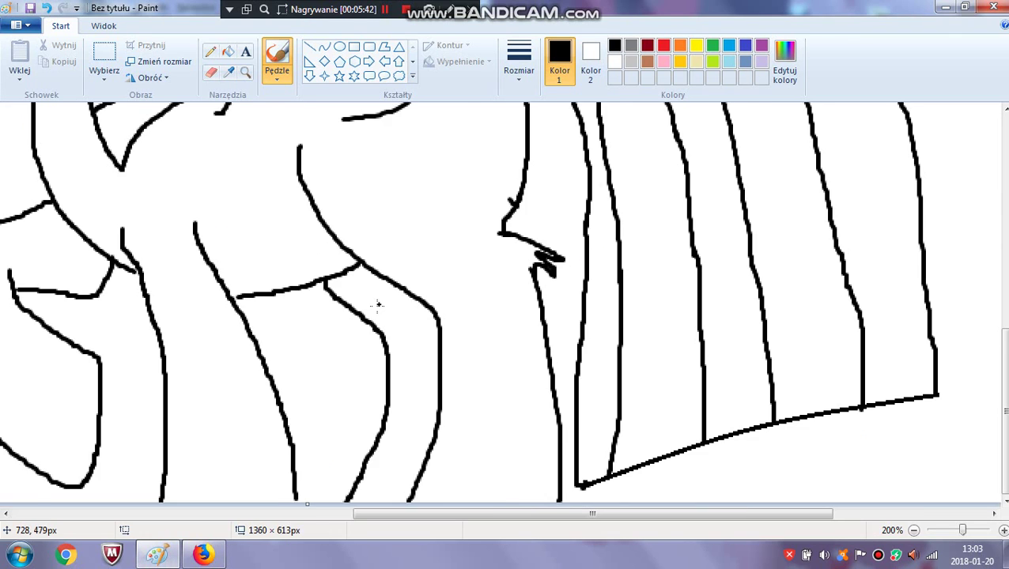
Draw a large four-pointed star on the pony's flank, below the wing, using the thinnest brush size
{"action": "scroll", "coordinate": [374, 302], "scroll_direction": "up", "scroll_amount": 1}
{"action": "left_click", "coordinate": [523, 78]}
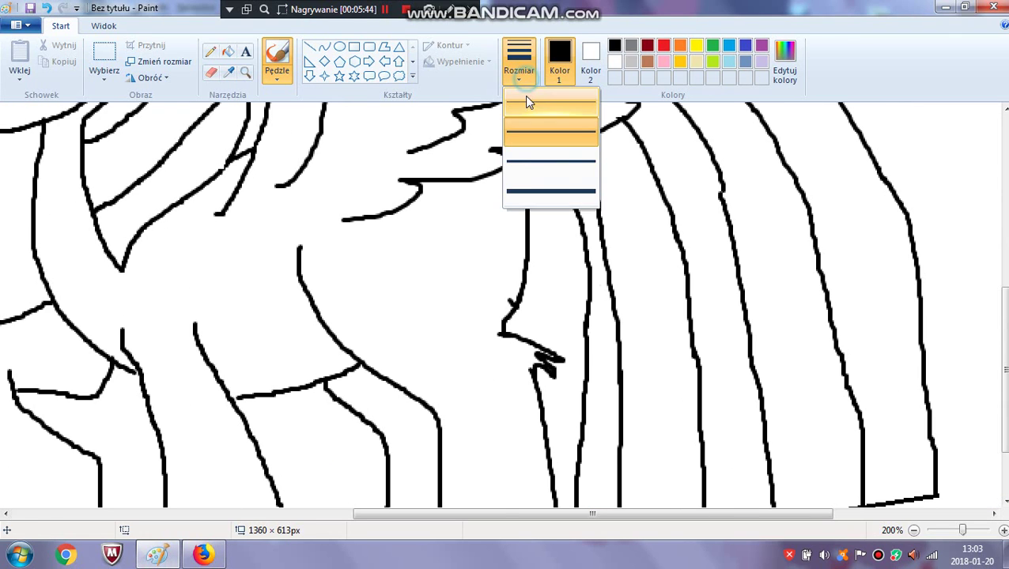
{"action": "left_click", "coordinate": [523, 96]}
{"action": "left_click_drag", "start_coordinate": [387, 274], "coordinate": [427, 357]}
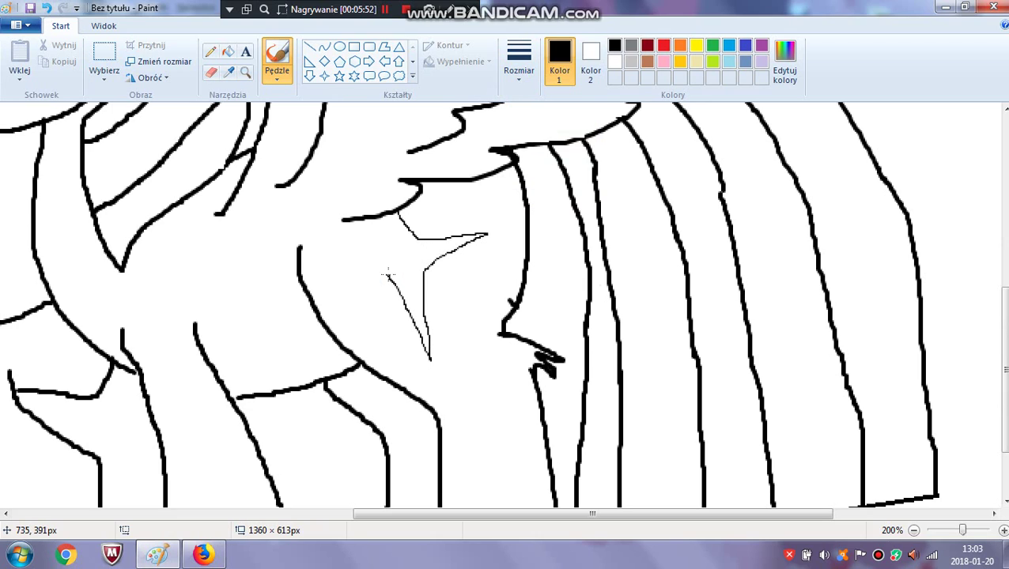
{"action": "left_click_drag", "start_coordinate": [389, 274], "coordinate": [325, 283]}
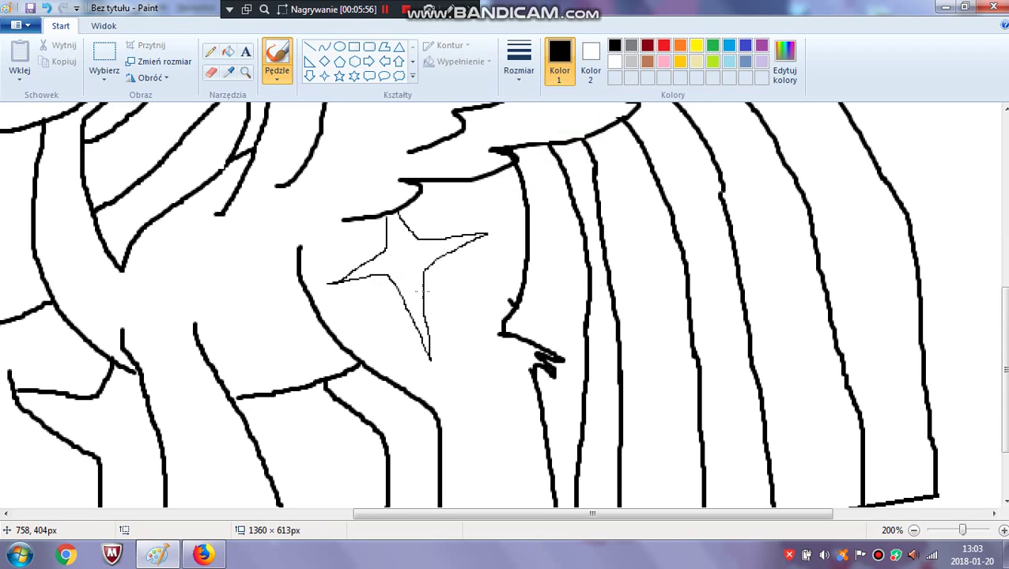
Draw four small points in the gaps between the main points of the flank star
{"action": "left_click_drag", "start_coordinate": [423, 290], "coordinate": [458, 300]}
{"action": "left_click", "coordinate": [437, 265]}
{"action": "mouse_move", "coordinate": [410, 234]}
{"action": "left_mouse_down"}
{"action": "mouse_move", "coordinate": [436, 203]}
{"action": "mouse_move", "coordinate": [435, 232]}
{"action": "left_mouse_up"}
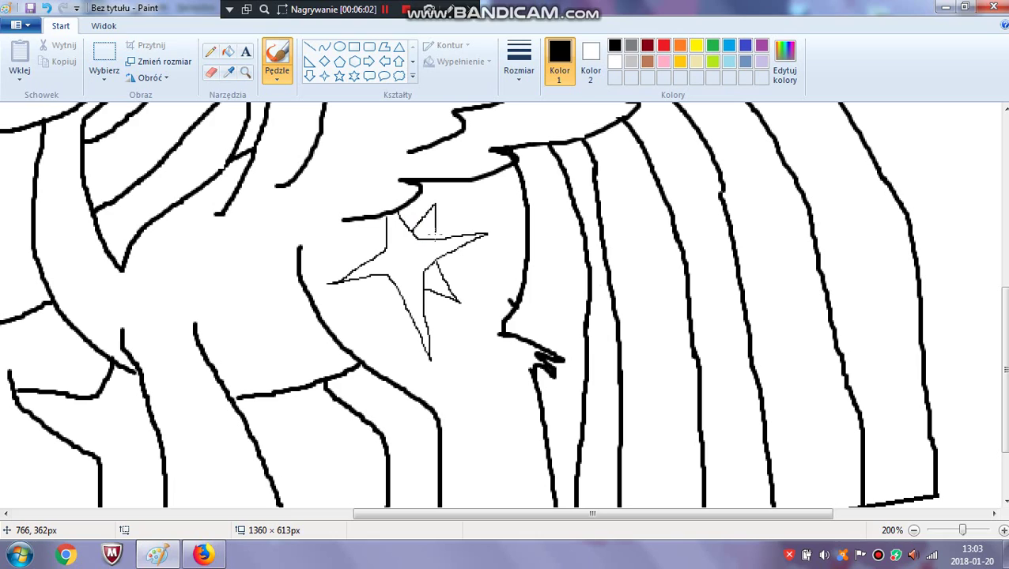
{"action": "mouse_move", "coordinate": [374, 255]}
{"action": "left_mouse_down"}
{"action": "mouse_move", "coordinate": [363, 232]}
{"action": "mouse_move", "coordinate": [375, 228]}
{"action": "left_mouse_up"}
{"action": "mouse_move", "coordinate": [378, 277]}
{"action": "left_mouse_down"}
{"action": "mouse_move", "coordinate": [375, 297]}
{"action": "mouse_move", "coordinate": [389, 304]}
{"action": "left_mouse_up"}
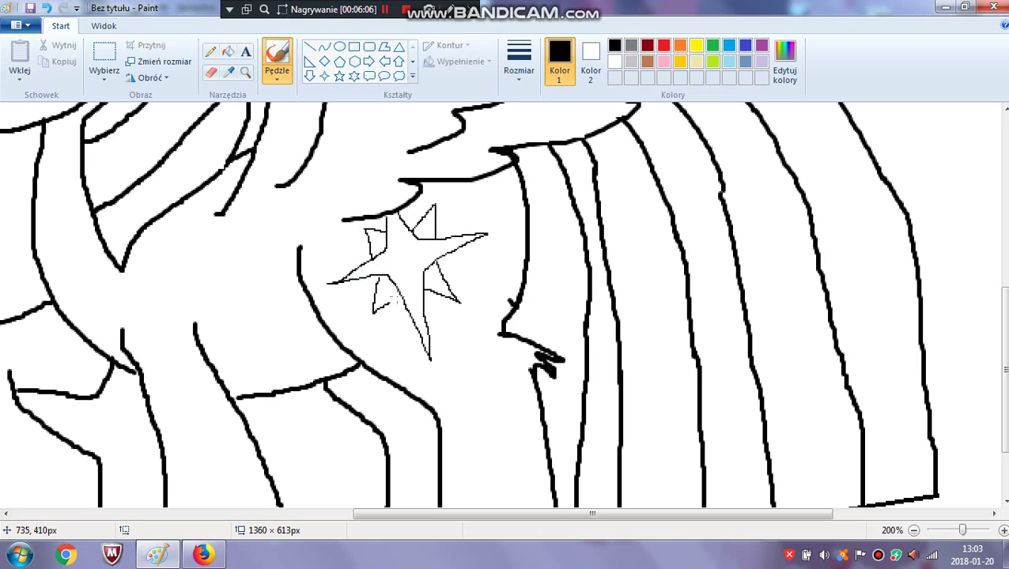
Define a custom light purple for filling, with red 206, green 147 and blue 206, starting from the palette's purple
{"action": "scroll", "coordinate": [377, 285], "scroll_direction": "down", "scroll_amount": 3}
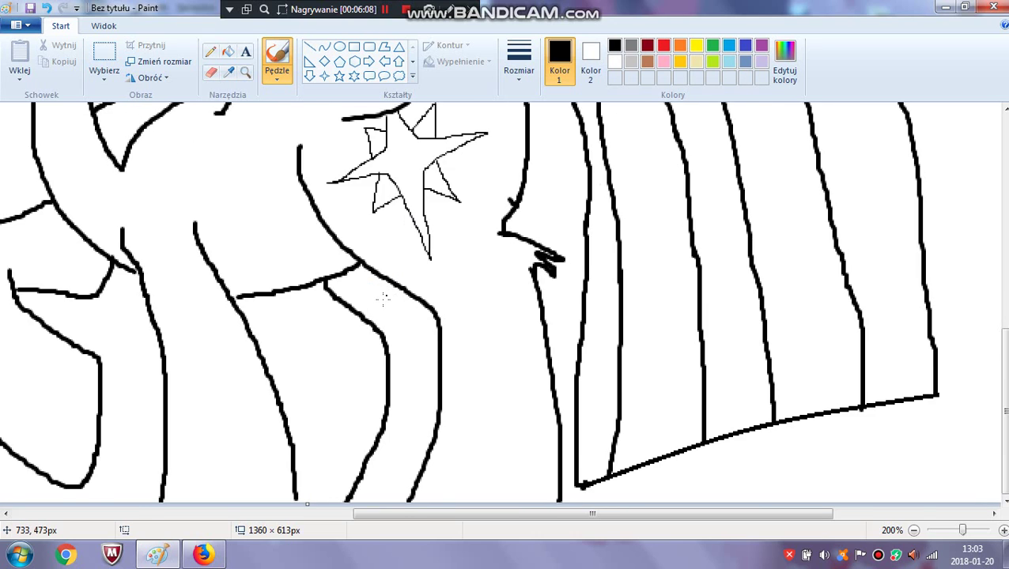
{"action": "scroll", "coordinate": [395, 292], "scroll_direction": "up", "scroll_amount": 8}
{"action": "left_click_drag", "start_coordinate": [503, 529], "coordinate": [182, 534]}
{"action": "scroll", "coordinate": [261, 238], "scroll_direction": "up", "scroll_amount": 3}
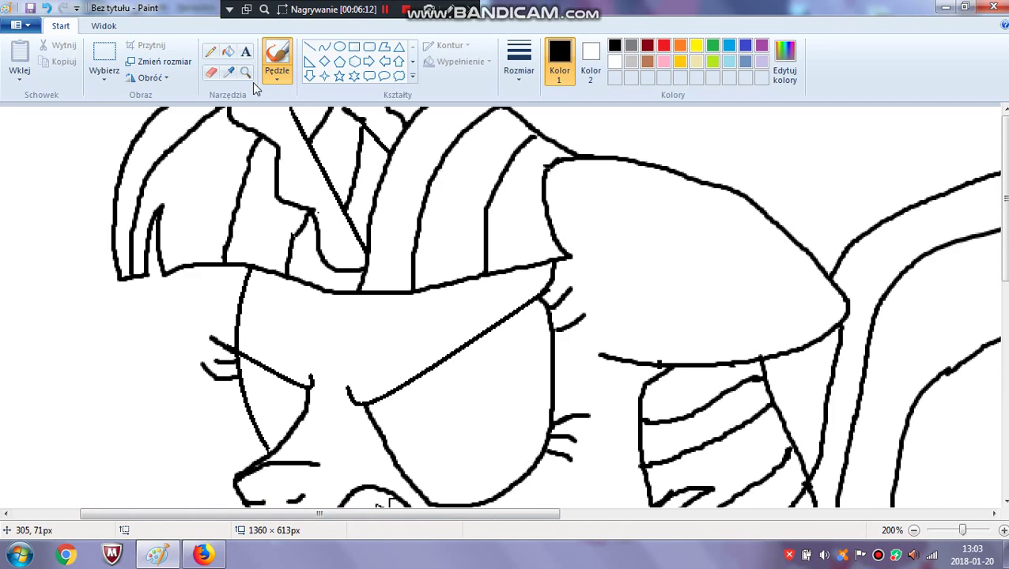
{"action": "left_click", "coordinate": [104, 26]}
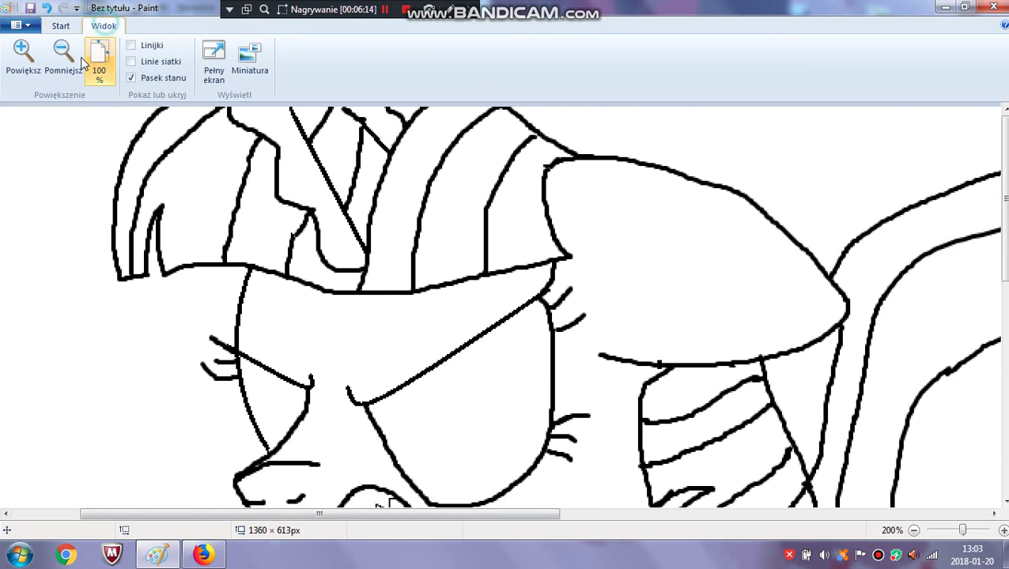
{"action": "left_click", "coordinate": [99, 69]}
{"action": "left_click", "coordinate": [61, 26]}
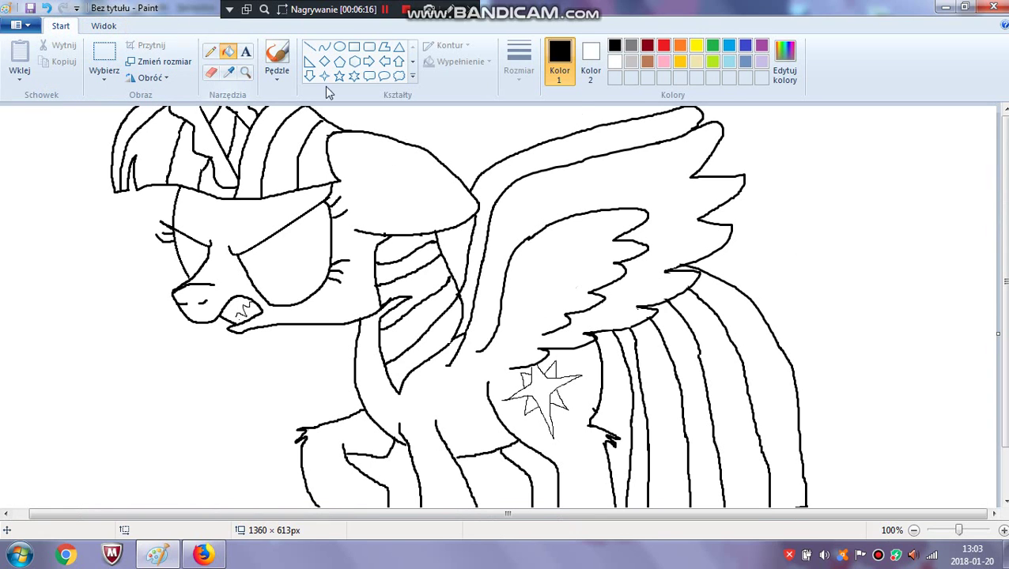
{"action": "left_click", "coordinate": [745, 45]}
{"action": "left_click", "coordinate": [762, 45]}
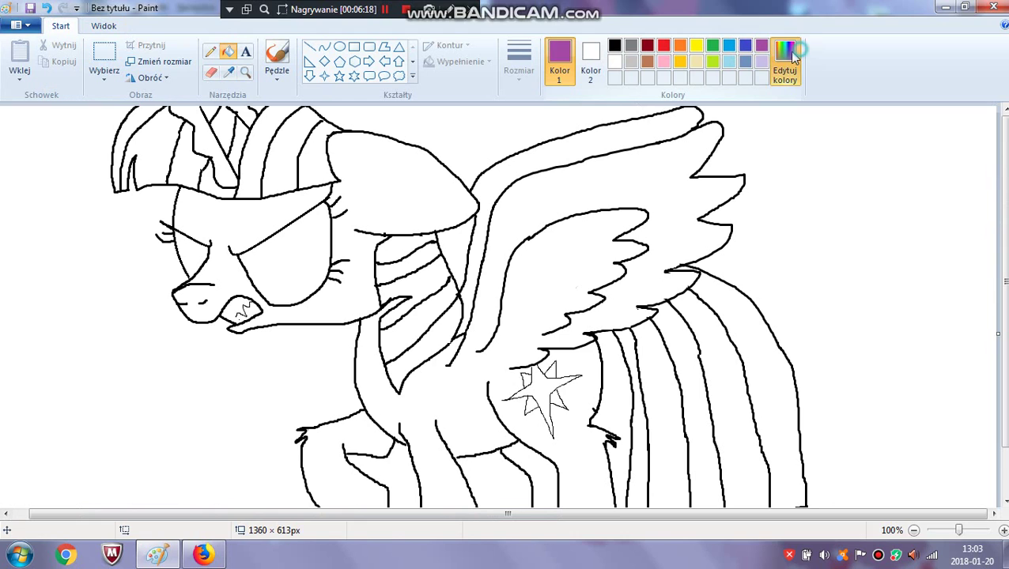
{"action": "left_click", "coordinate": [784, 64]}
{"action": "left_click_drag", "start_coordinate": [659, 223], "coordinate": [660, 216]}
{"action": "left_click", "coordinate": [369, 377]}
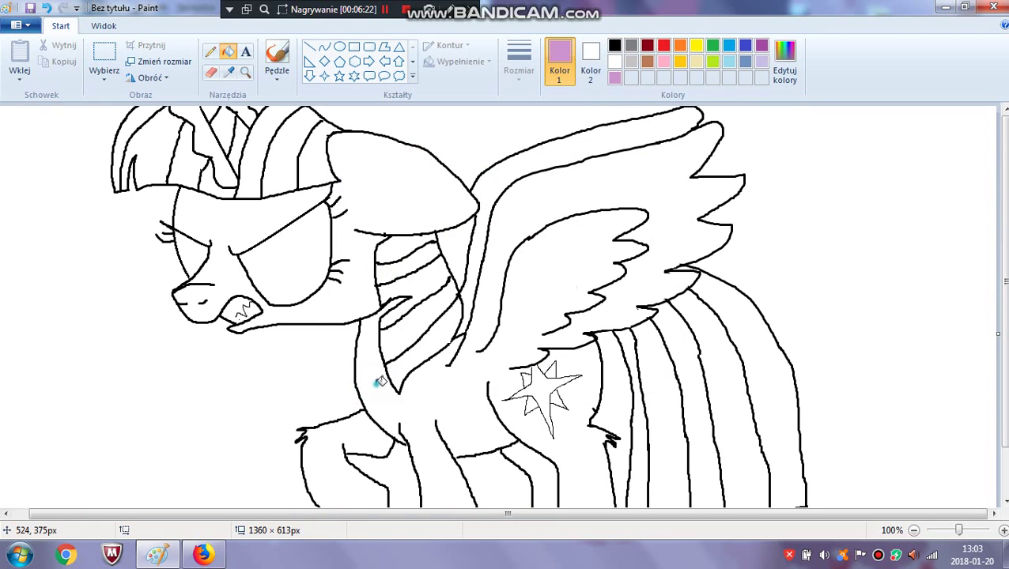
Fill the pony's head, body, near wing and raised foreleg with the light purple
{"action": "left_click", "coordinate": [382, 384]}
{"action": "left_click", "coordinate": [369, 280]}
{"action": "scroll", "coordinate": [442, 348], "scroll_direction": "down", "scroll_amount": 1}
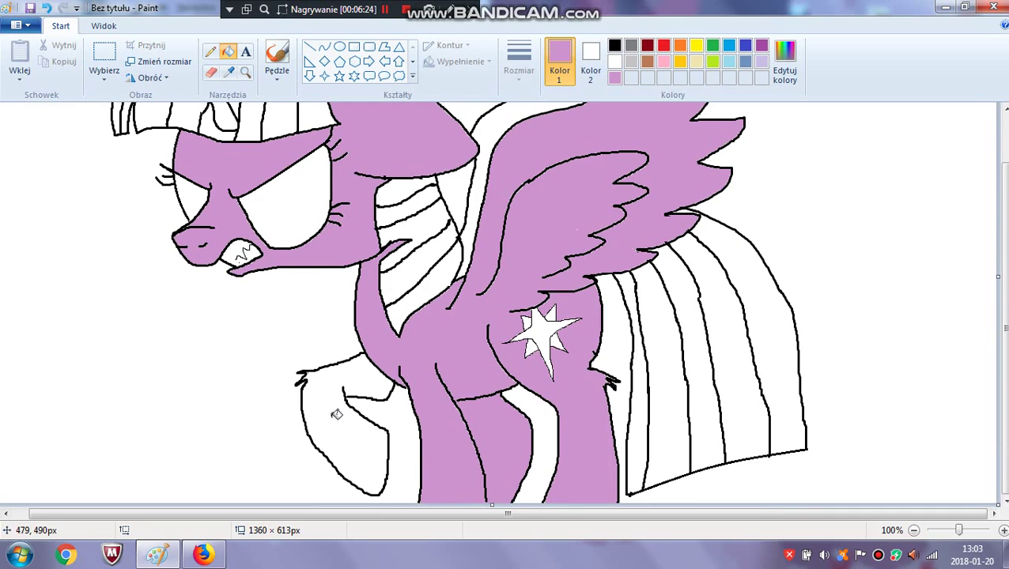
{"action": "left_click", "coordinate": [334, 412]}
{"action": "scroll", "coordinate": [473, 358], "scroll_direction": "up", "scroll_amount": 1}
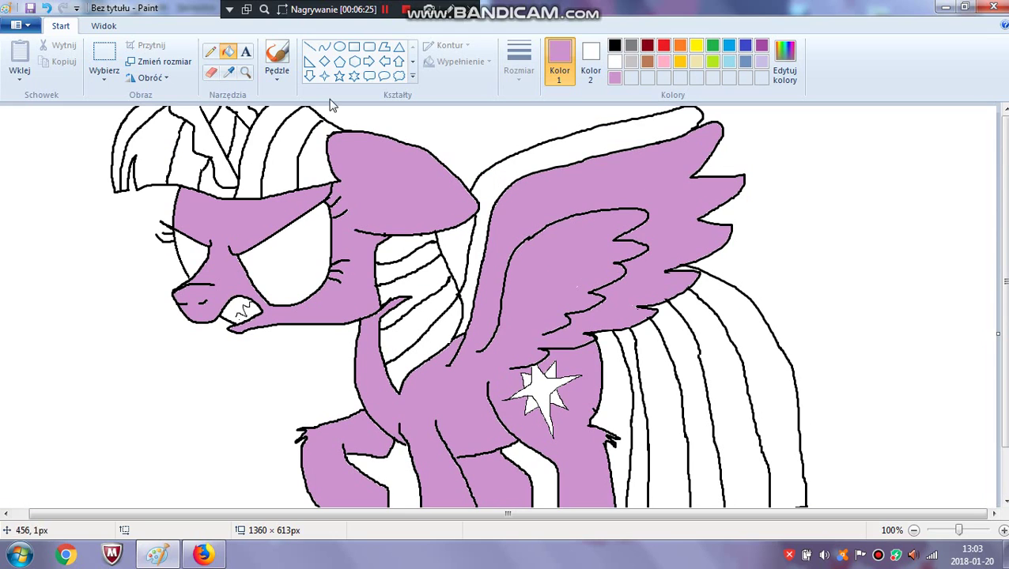
Choose the basic dark blue with red 0, green 64 and blue 128 as the fill colour
{"action": "left_click", "coordinate": [784, 64]}
{"action": "left_click", "coordinate": [451, 193]}
{"action": "left_click", "coordinate": [433, 225]}
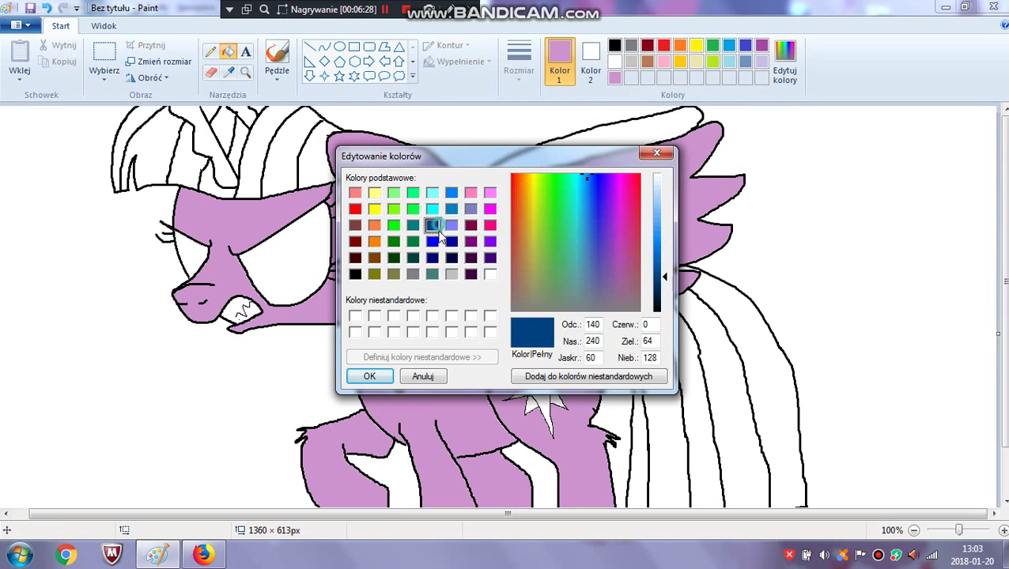
{"action": "left_click", "coordinate": [471, 193]}
{"action": "left_click", "coordinate": [451, 209]}
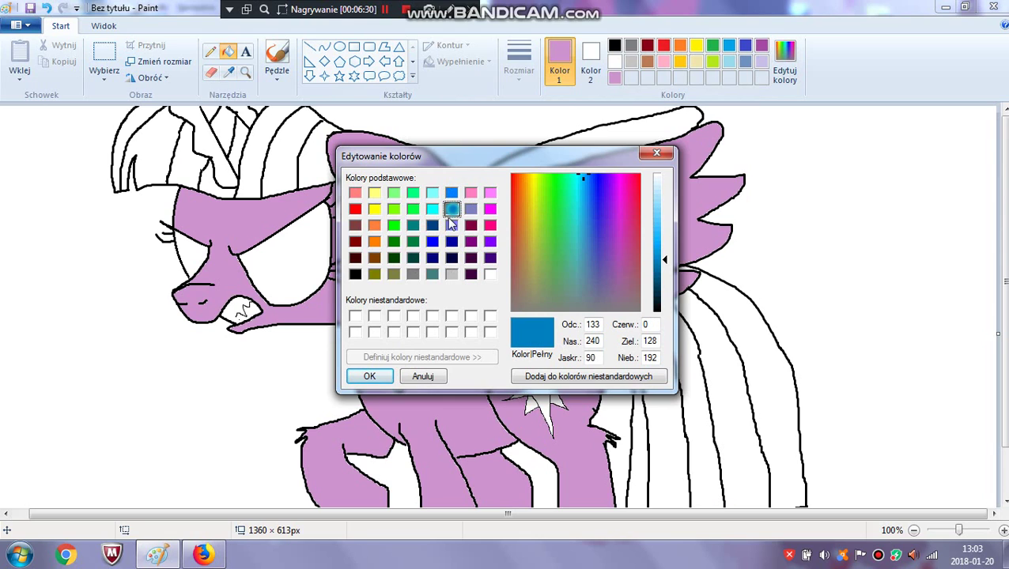
{"action": "left_click", "coordinate": [432, 241]}
{"action": "left_click", "coordinate": [433, 226]}
{"action": "left_click", "coordinate": [370, 377]}
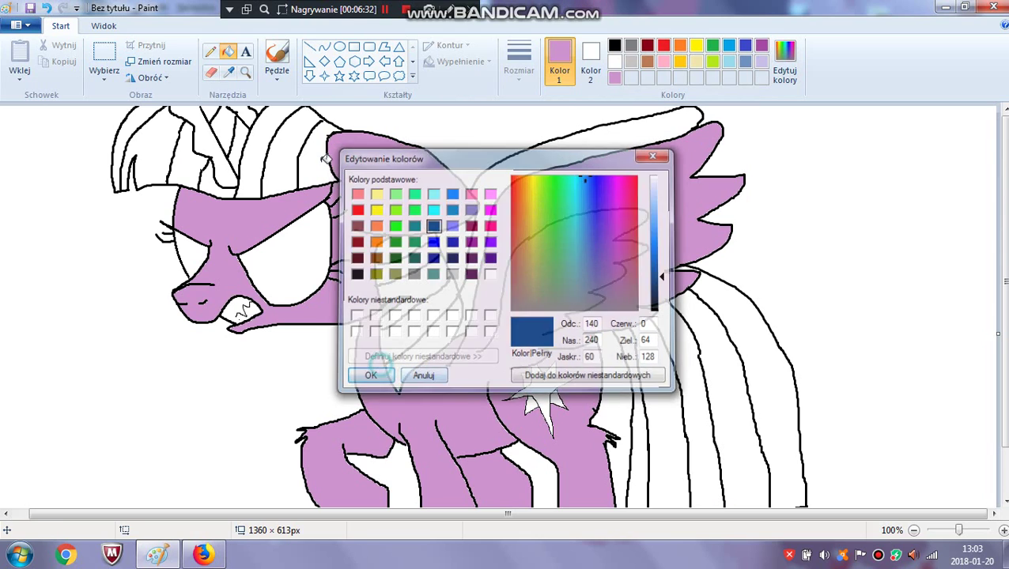
Fill the stripe beside the ear and the front stripes of the fringe with dark blue
{"action": "left_click", "coordinate": [315, 152]}
{"action": "left_click", "coordinate": [214, 184]}
{"action": "left_click", "coordinate": [183, 156]}
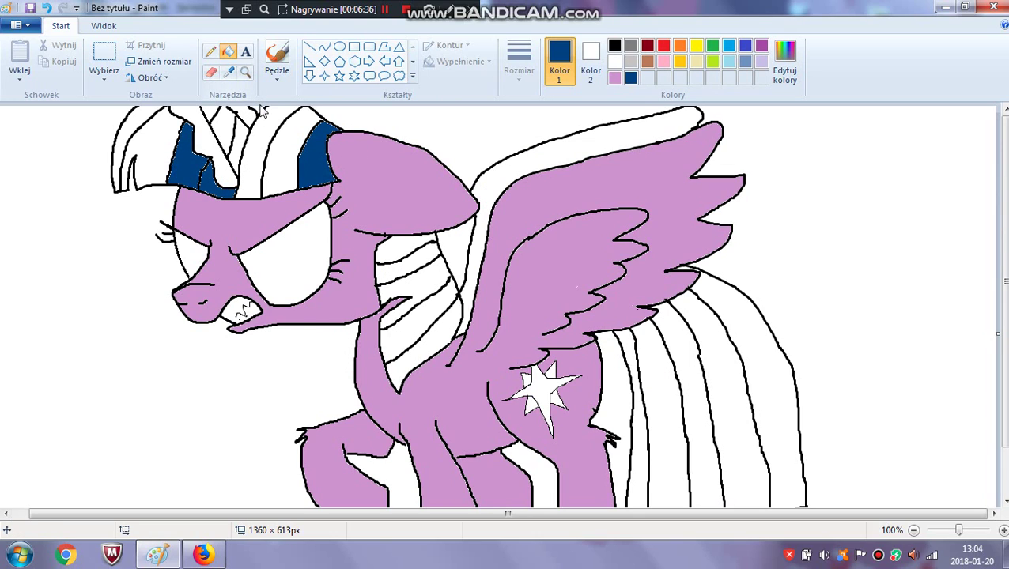
{"action": "left_click", "coordinate": [157, 148]}
{"action": "left_click", "coordinate": [136, 118]}
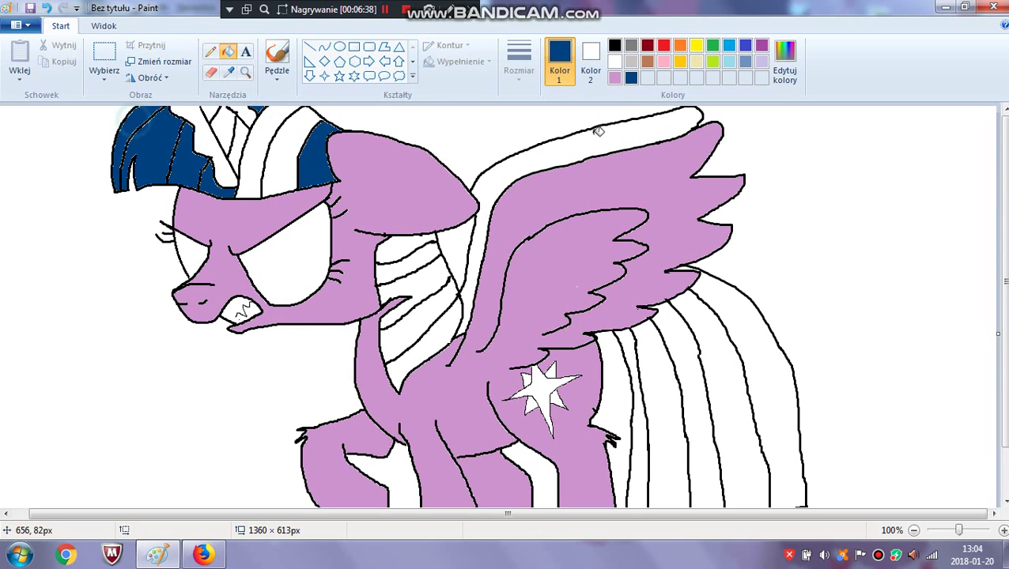
Fill the tail's two front stripes and rear stripe, and the neck mane's two upper stripes and lowest stripe, with dark blue
{"action": "left_click", "coordinate": [640, 421]}
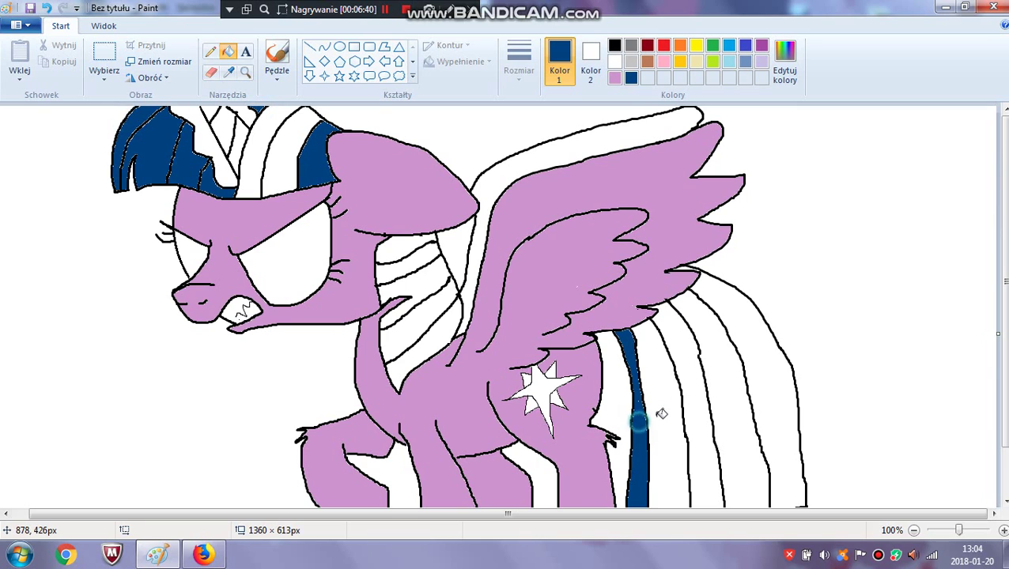
{"action": "left_click", "coordinate": [664, 417]}
{"action": "left_click", "coordinate": [779, 397]}
{"action": "scroll", "coordinate": [558, 291], "scroll_direction": "down", "scroll_amount": 1}
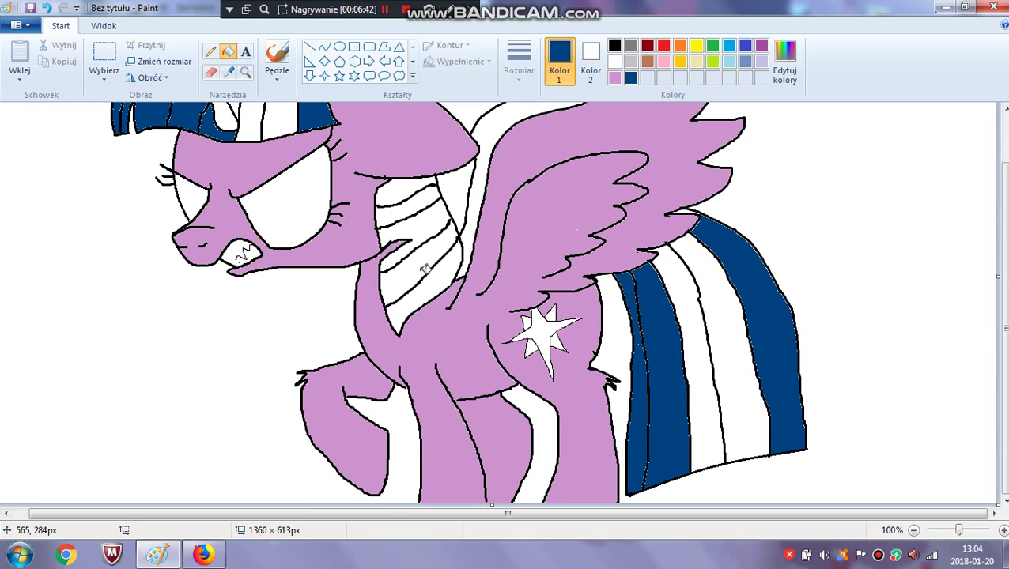
{"action": "left_click", "coordinate": [428, 272]}
{"action": "left_click", "coordinate": [404, 193]}
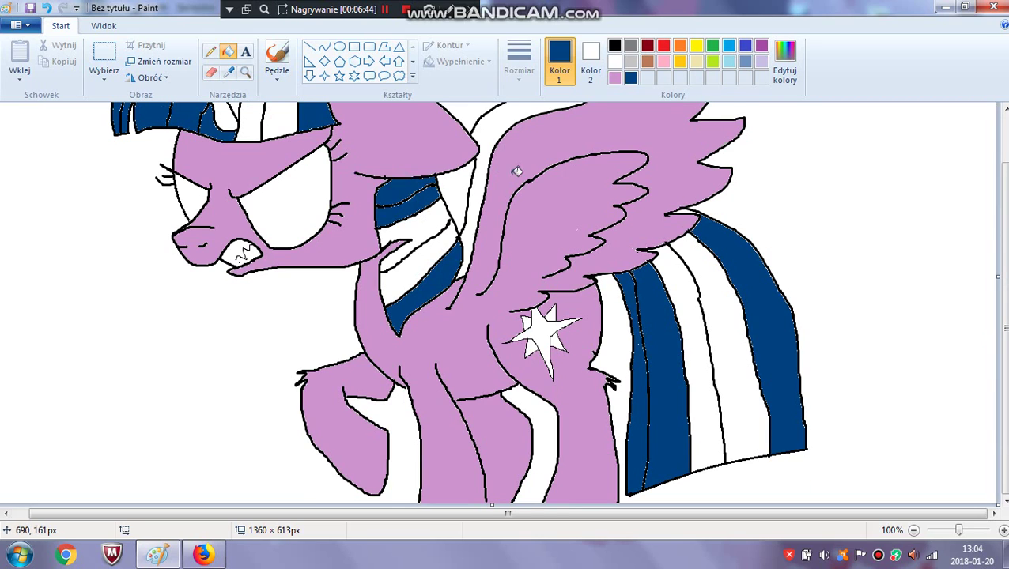
{"action": "scroll", "coordinate": [516, 170], "scroll_direction": "up", "scroll_amount": 1}
Fill one stripe each in the fringe, neck mane and tail with the palette's purple, and the far wing with the light purple
{"action": "left_click", "coordinate": [761, 45]}
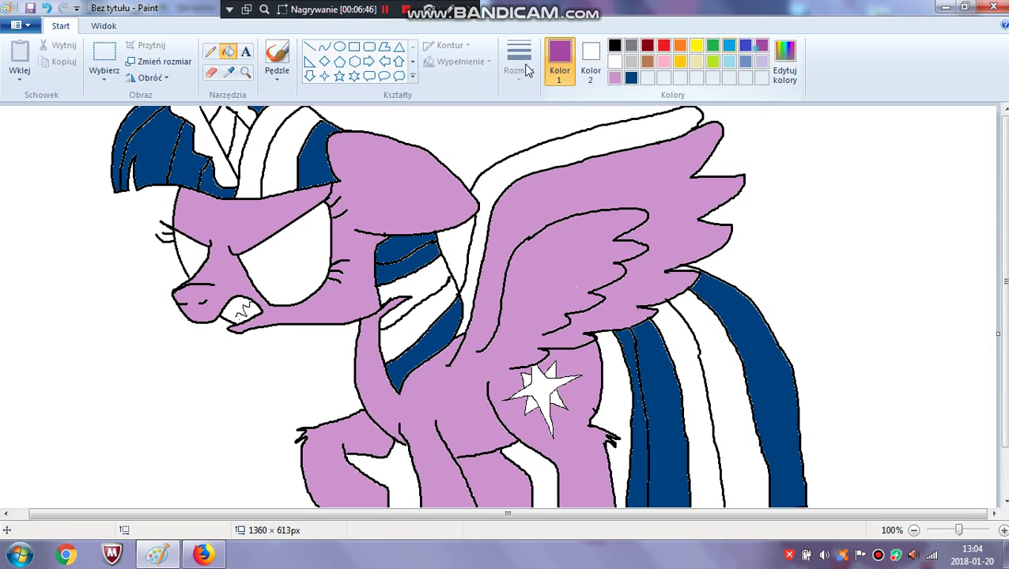
{"action": "left_click", "coordinate": [250, 170]}
{"action": "left_click", "coordinate": [425, 297]}
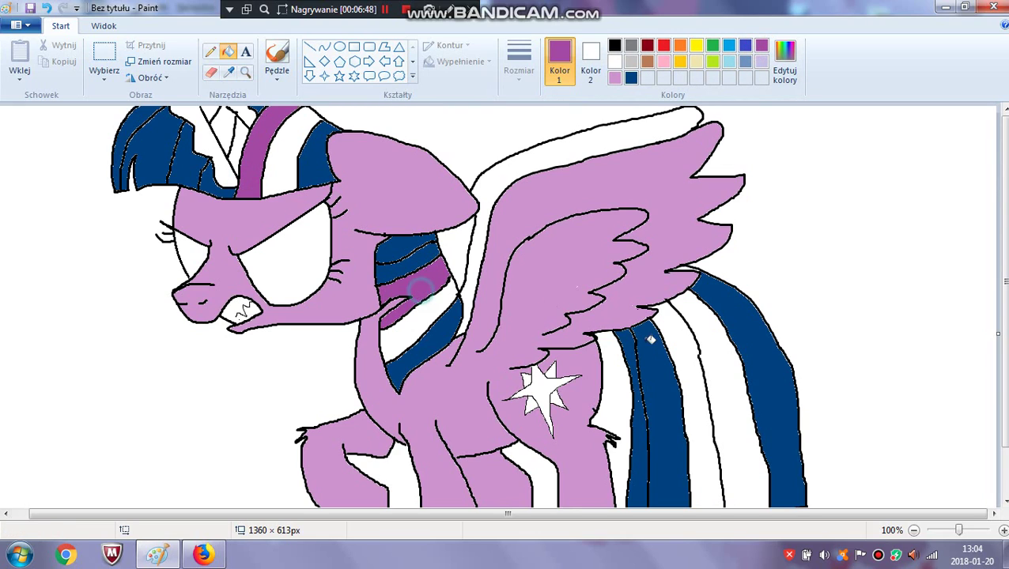
{"action": "left_click", "coordinate": [681, 357]}
{"action": "left_click", "coordinate": [615, 78]}
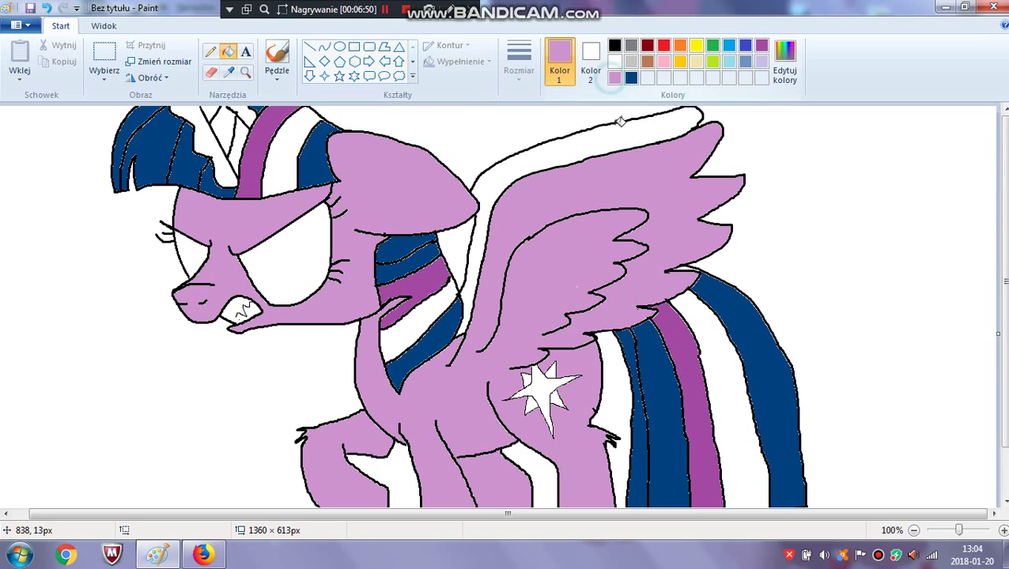
{"action": "left_click", "coordinate": [613, 128]}
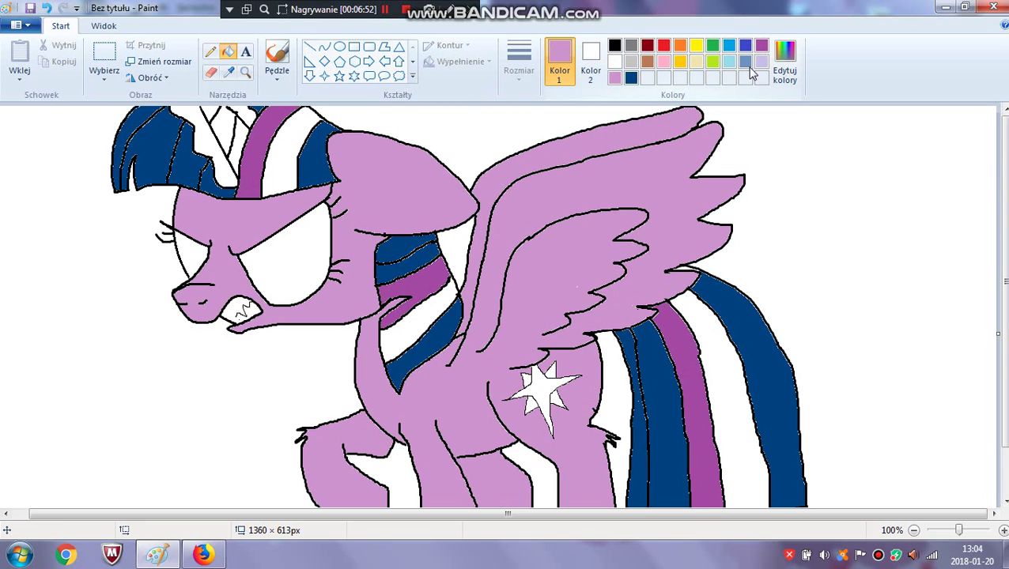
Fill the remaining white stripes of the fringe, neck mane and tail with magenta (red 255, green 0, blue 255)
{"action": "left_click", "coordinate": [787, 63]}
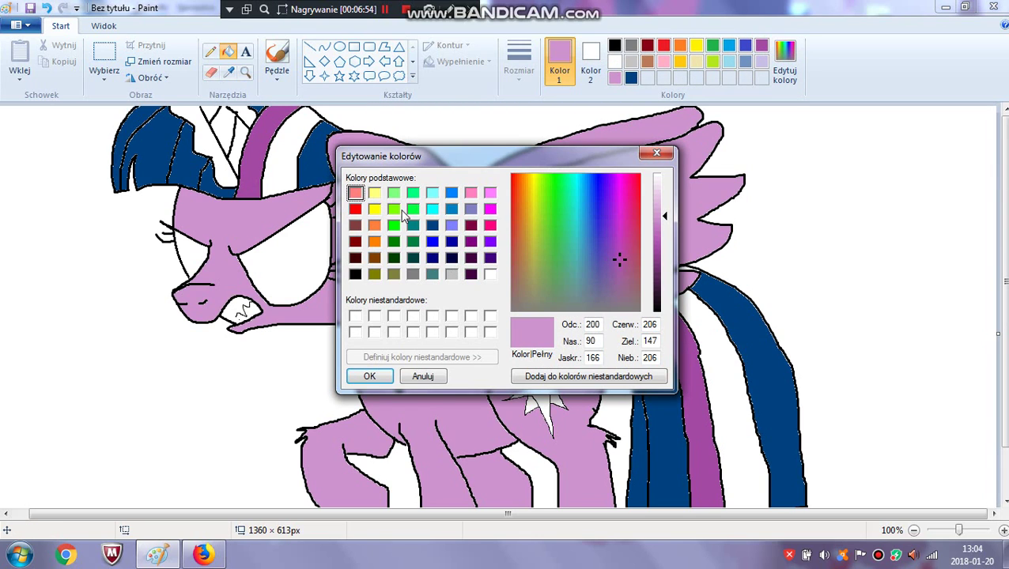
{"action": "left_click", "coordinate": [490, 208]}
{"action": "left_click", "coordinate": [372, 377]}
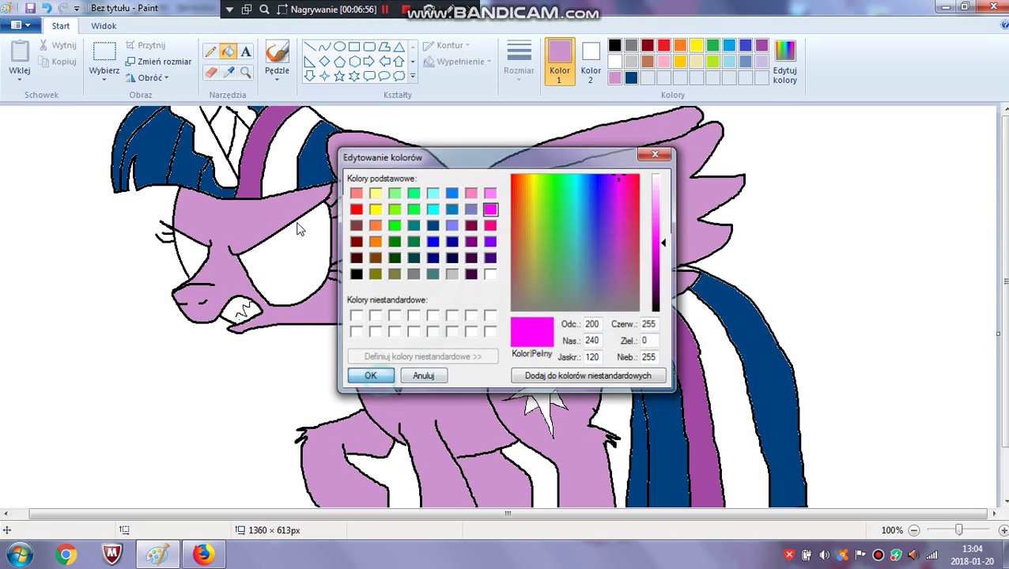
{"action": "left_click", "coordinate": [282, 168]}
{"action": "left_click", "coordinate": [428, 310]}
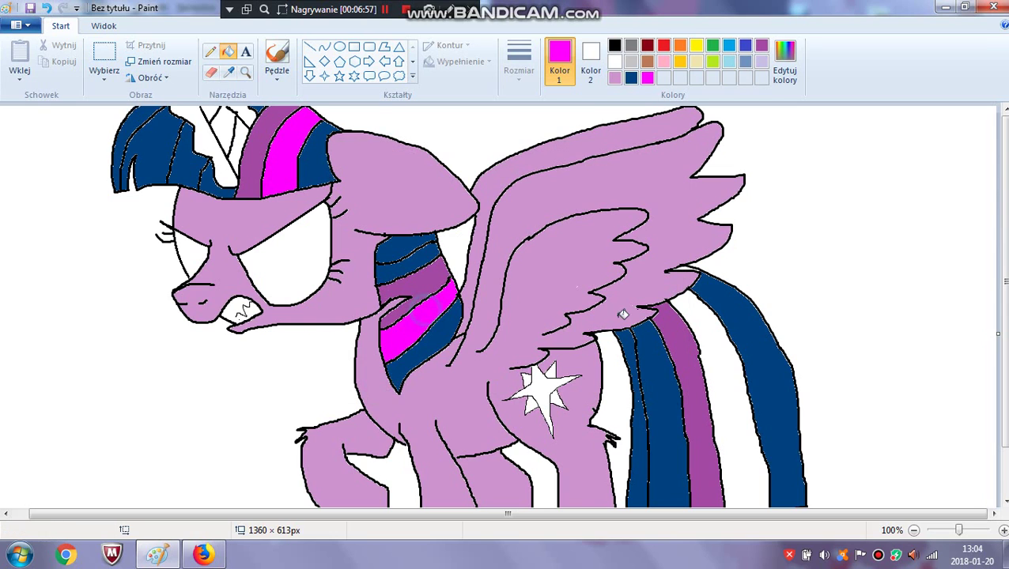
{"action": "left_click", "coordinate": [710, 352]}
{"action": "scroll", "coordinate": [673, 243], "scroll_direction": "down", "scroll_amount": 1}
{"action": "scroll", "coordinate": [672, 243], "scroll_direction": "up", "scroll_amount": 1}
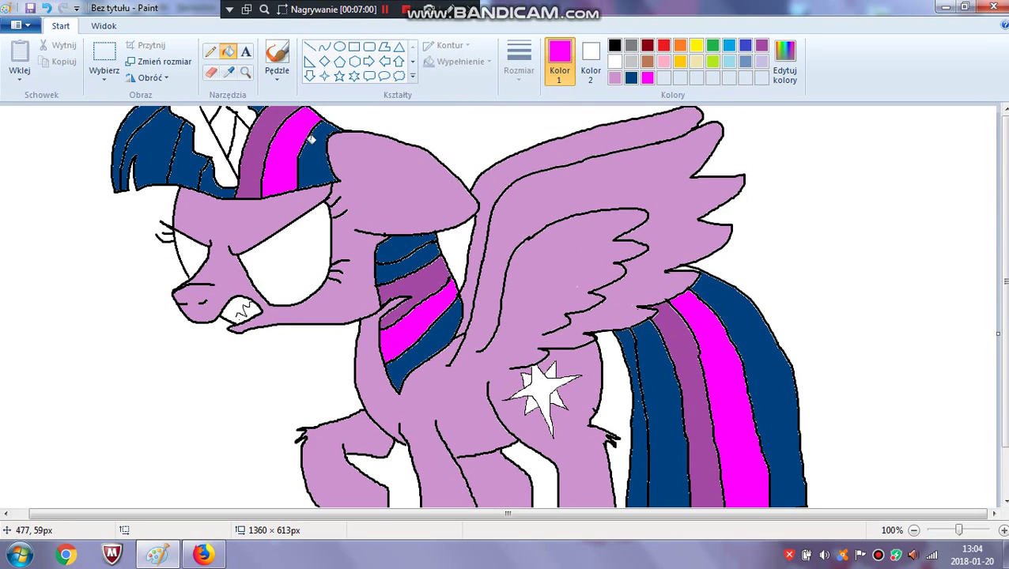
Fill the horn segments above the fringe with the light purple
{"action": "left_click", "coordinate": [615, 78]}
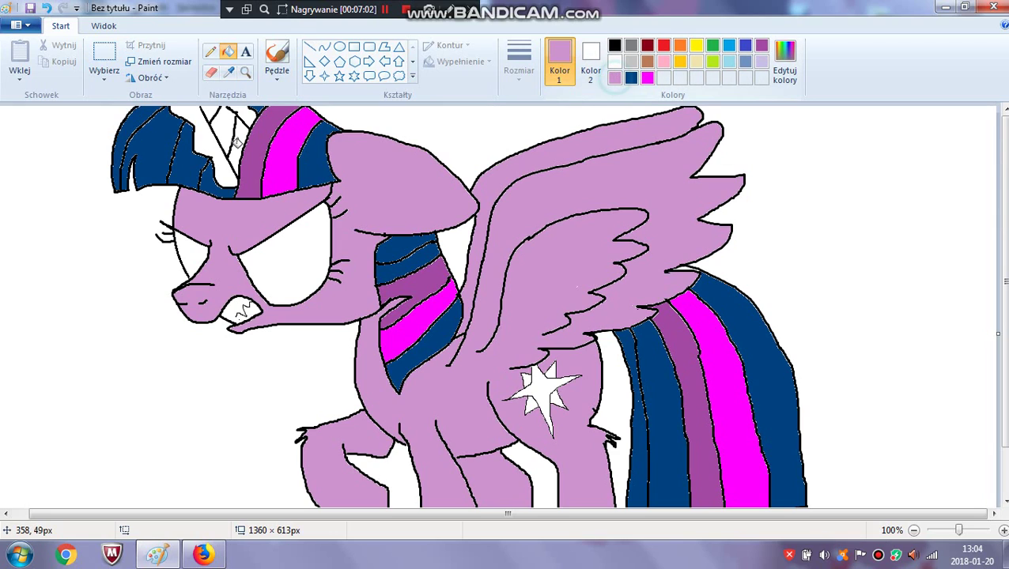
{"action": "left_click", "coordinate": [226, 120]}
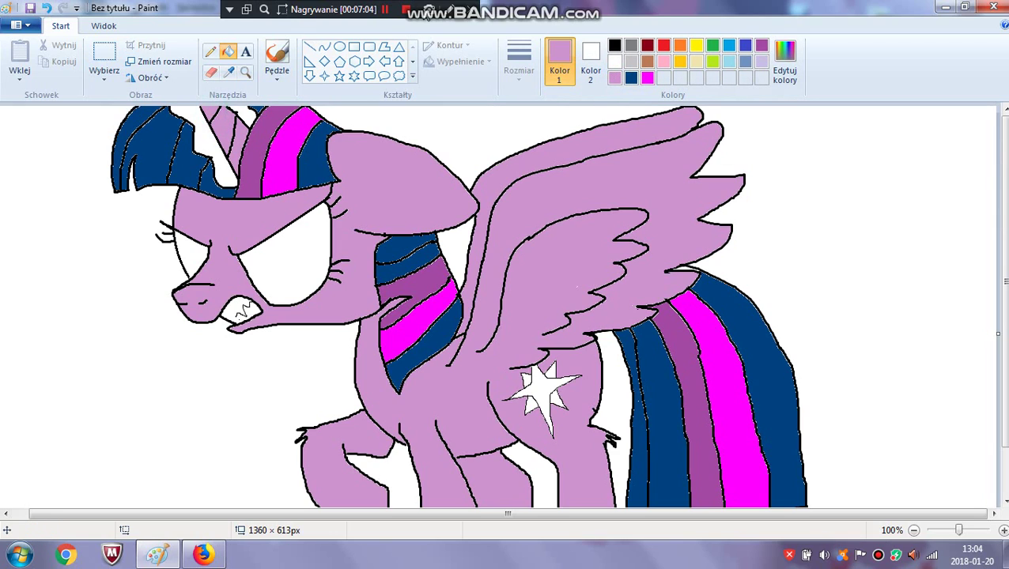
{"action": "left_click", "coordinate": [385, 9]}
{"action": "left_click", "coordinate": [386, 10]}
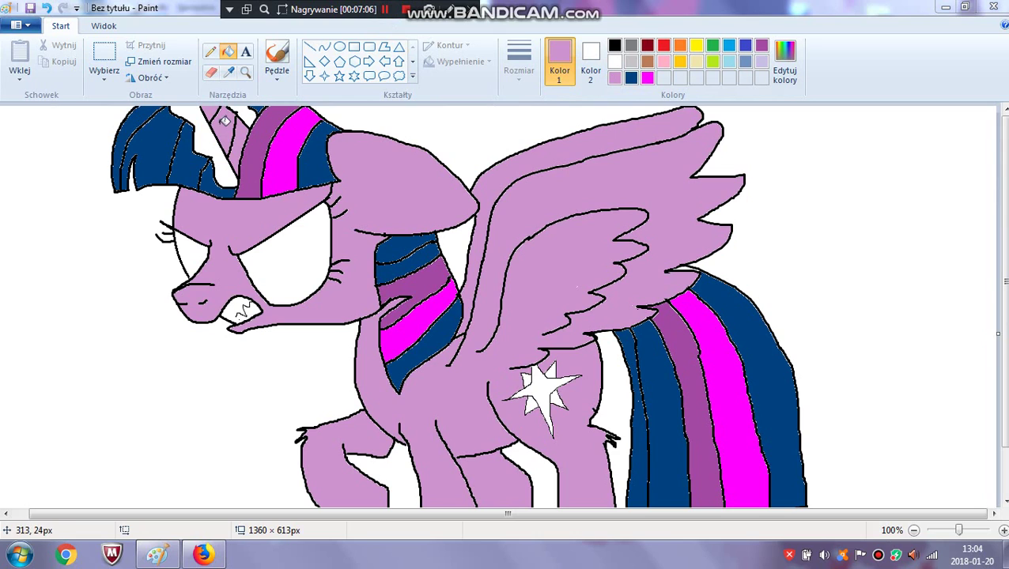
Fill the white areas on both sides of the horn with pink (red 255, green 128, blue 192)
{"action": "left_click", "coordinate": [729, 45]}
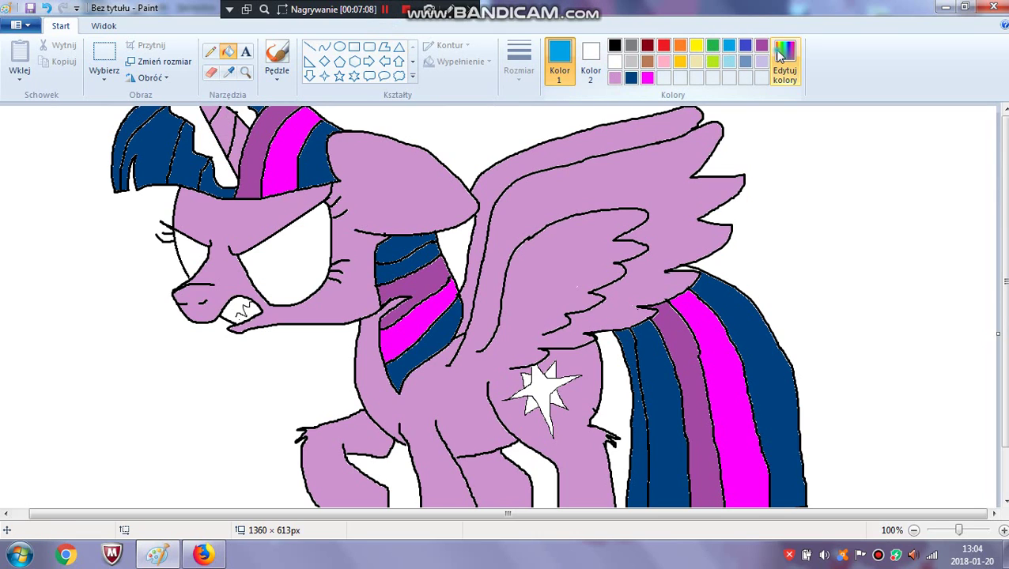
{"action": "left_click", "coordinate": [785, 63]}
{"action": "left_click", "coordinate": [471, 193]}
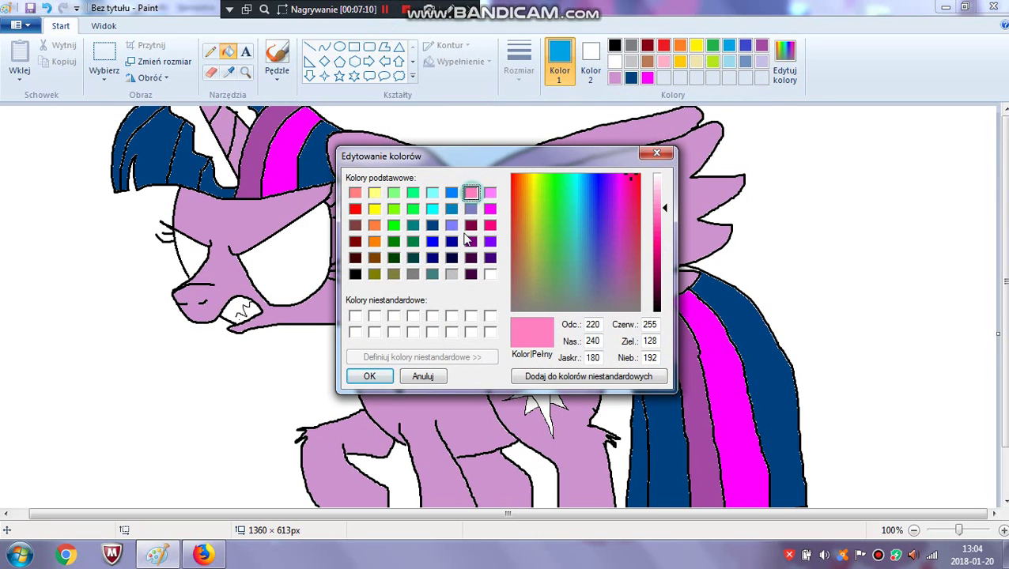
{"action": "left_click", "coordinate": [368, 377]}
{"action": "left_click", "coordinate": [222, 150]}
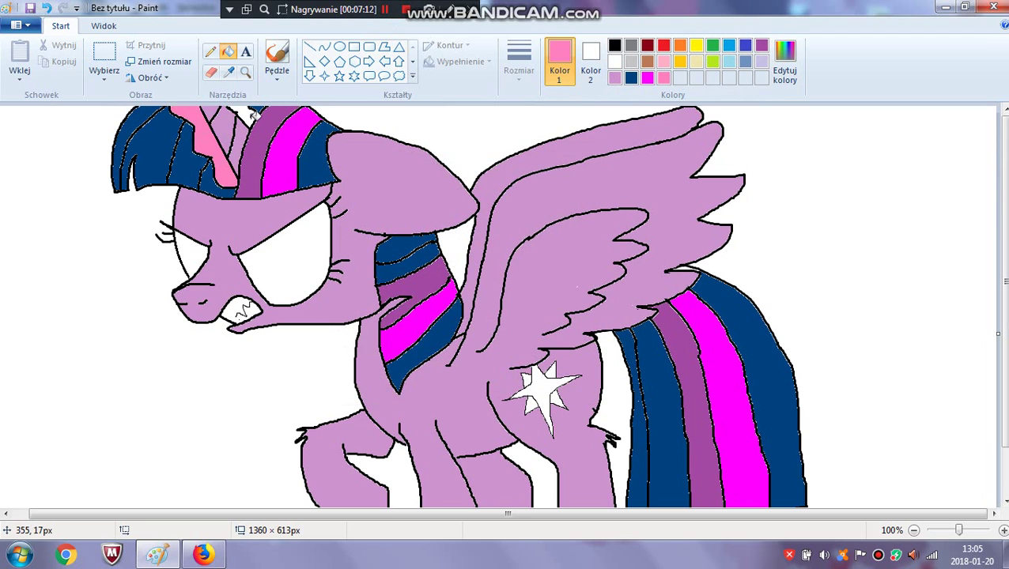
Brush small white sparkle strokes over the pink areas on both sides of the horn at 200% zoom
{"action": "left_click", "coordinate": [245, 73]}
{"action": "left_click", "coordinate": [232, 128]}
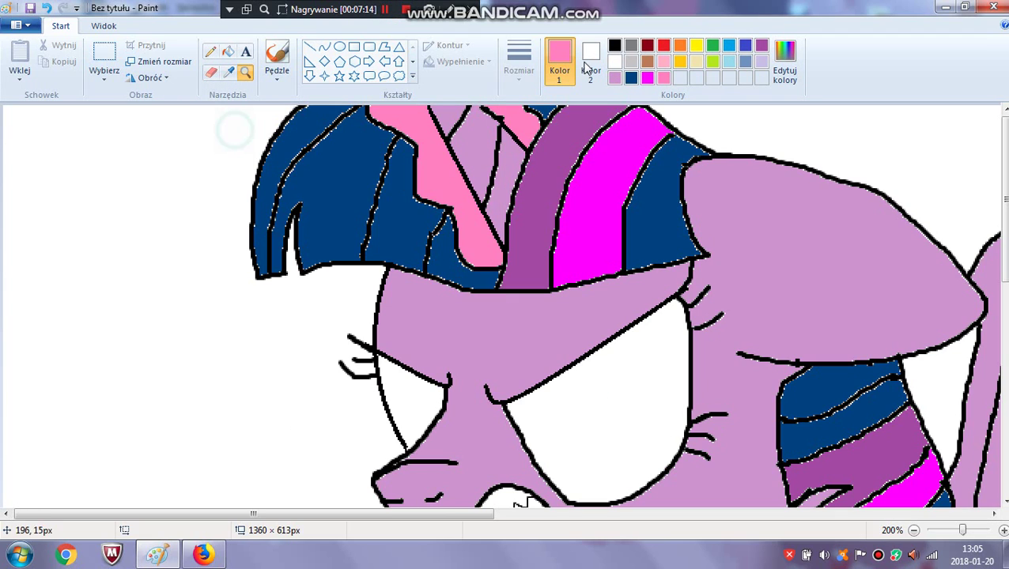
{"action": "left_click", "coordinate": [277, 76]}
{"action": "left_click", "coordinate": [283, 106]}
{"action": "left_click", "coordinate": [615, 62]}
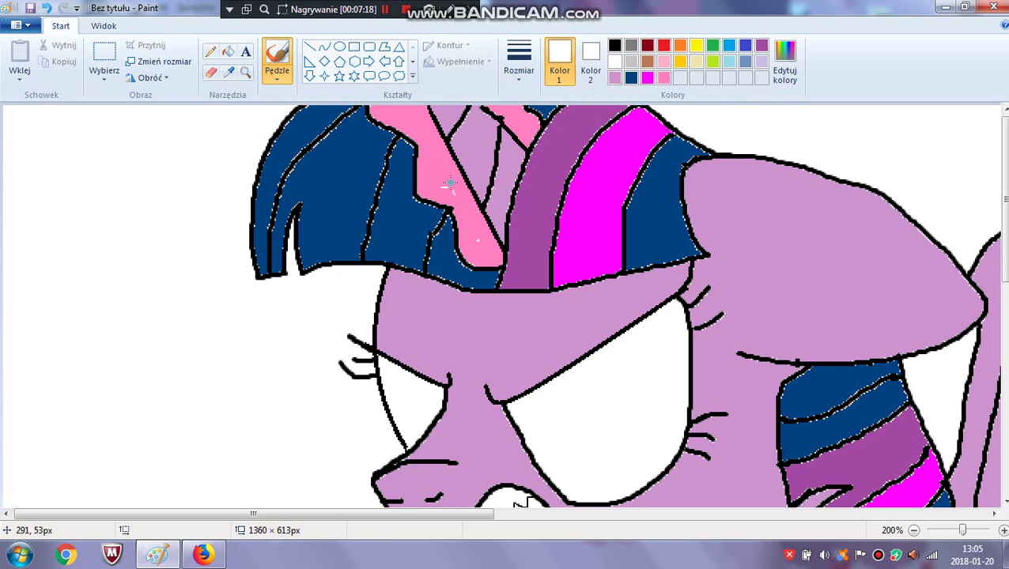
{"action": "left_click", "coordinate": [520, 83]}
{"action": "left_click", "coordinate": [531, 125]}
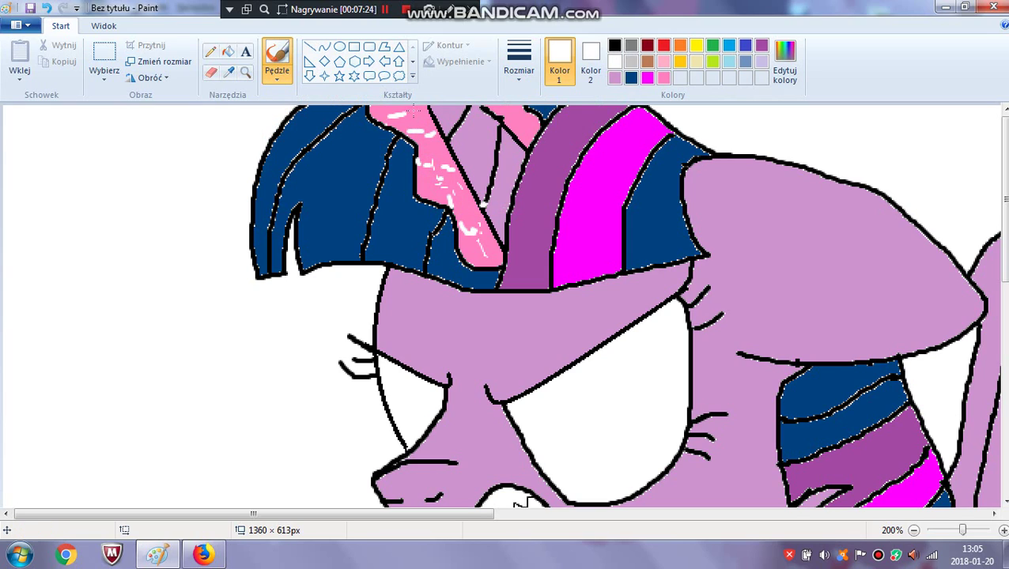
{"action": "left_click_drag", "start_coordinate": [545, 121], "coordinate": [528, 129]}
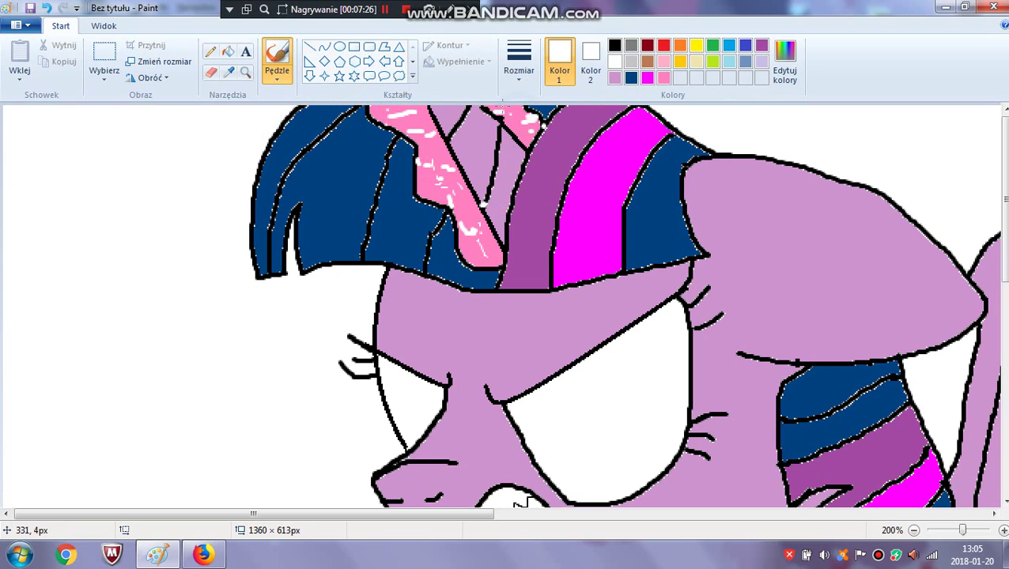
Dot small white flecks on the dark blue fringe along the edge of the pink area
{"action": "left_click", "coordinate": [414, 212]}
{"action": "left_click", "coordinate": [400, 218]}
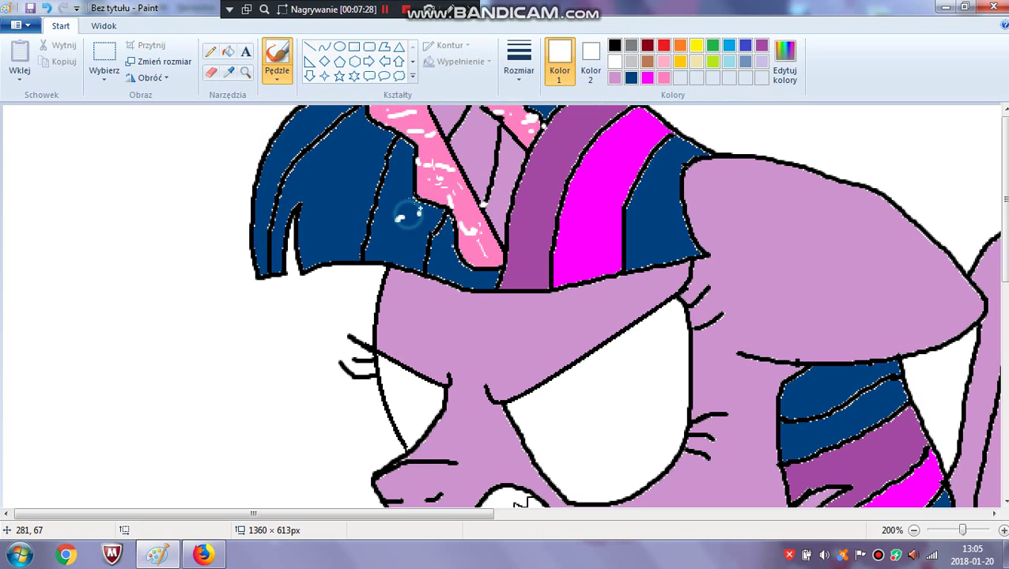
{"action": "left_click", "coordinate": [416, 196]}
{"action": "left_click", "coordinate": [401, 178]}
{"action": "left_click", "coordinate": [404, 160]}
{"action": "left_click", "coordinate": [393, 147]}
Fill the main star of the flank mark with the pink used around the horn
{"action": "scroll", "coordinate": [518, 498], "scroll_direction": "down", "scroll_amount": 4}
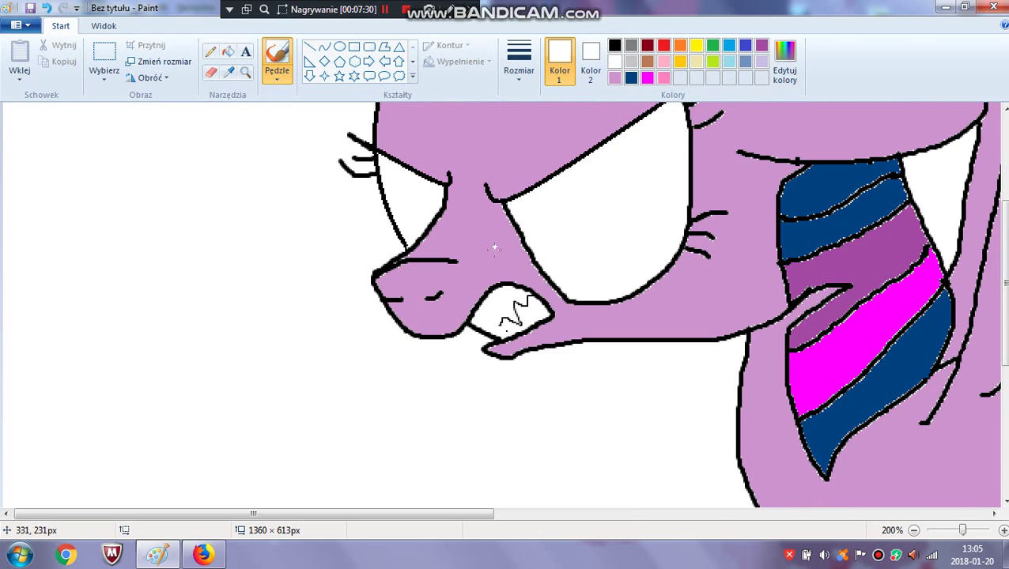
{"action": "scroll", "coordinate": [475, 498], "scroll_direction": "up", "scroll_amount": 1}
{"action": "left_click_drag", "start_coordinate": [479, 517], "coordinate": [739, 492]}
{"action": "scroll", "coordinate": [698, 333], "scroll_direction": "down", "scroll_amount": 3}
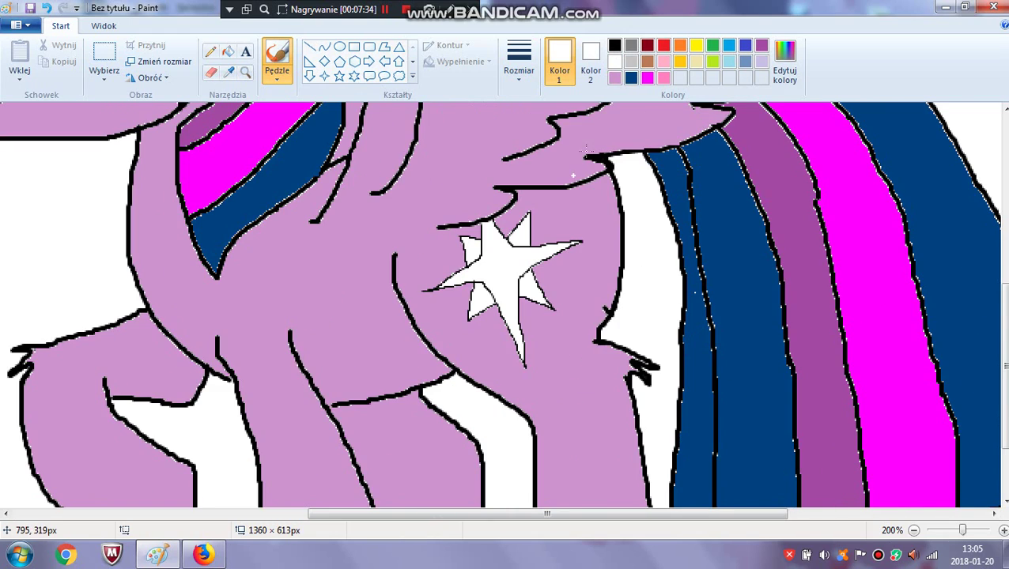
{"action": "left_click", "coordinate": [647, 77]}
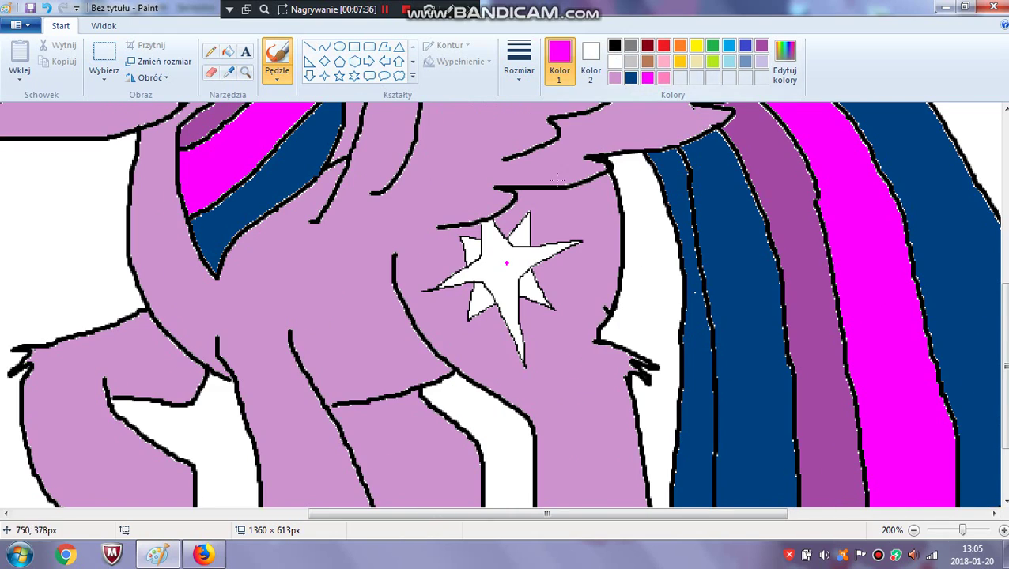
{"action": "left_click", "coordinate": [663, 62]}
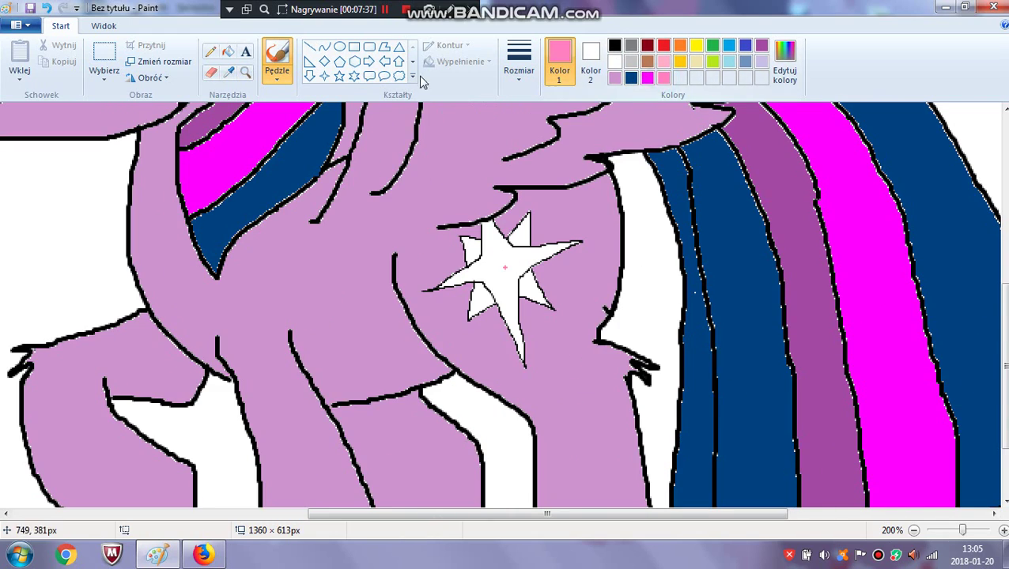
{"action": "left_click", "coordinate": [228, 51]}
{"action": "left_click", "coordinate": [515, 262]}
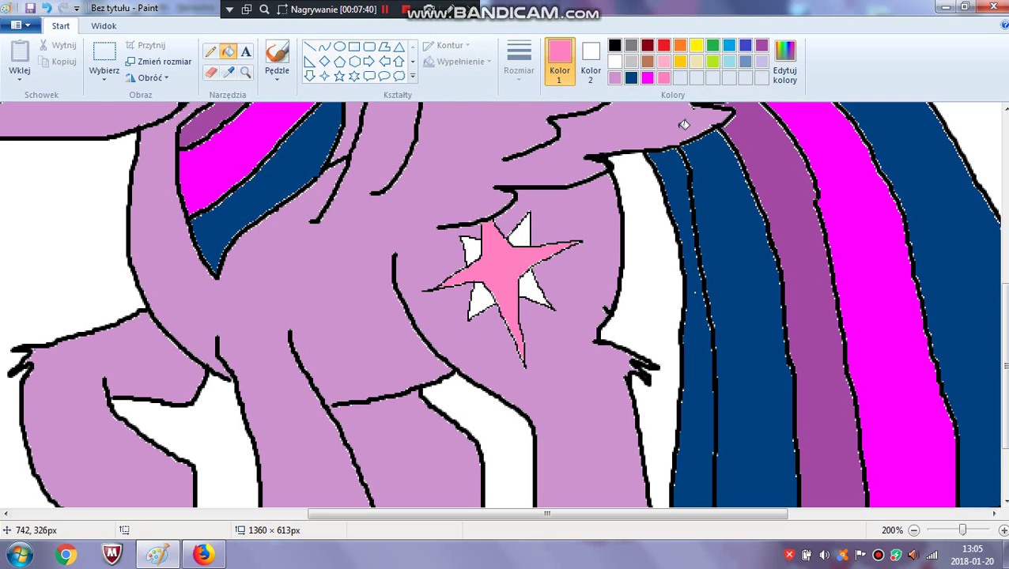
Paint several small white dots around the flank star with the brush
{"action": "left_click", "coordinate": [277, 71]}
{"action": "left_click", "coordinate": [277, 101]}
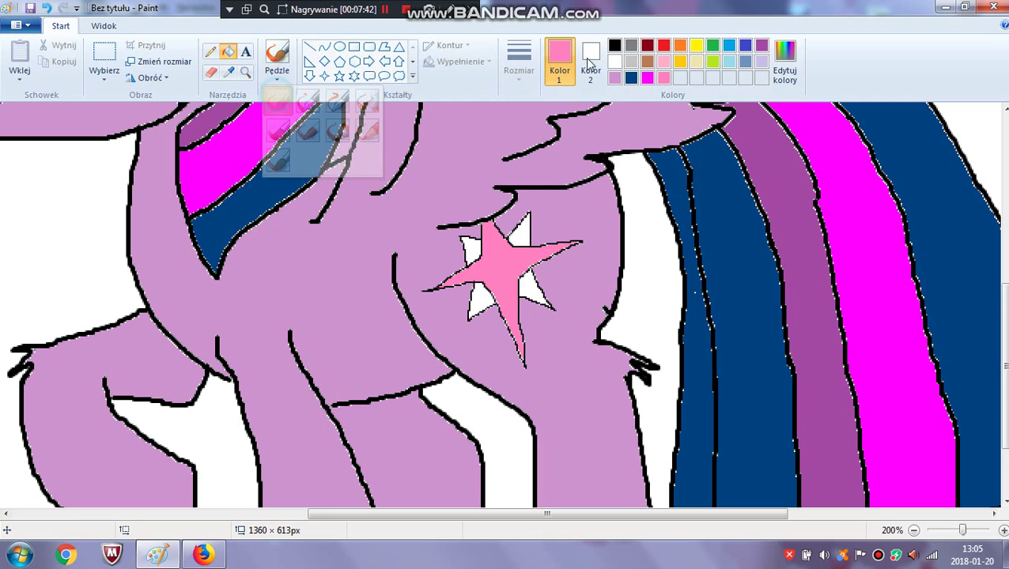
{"action": "left_click", "coordinate": [614, 63]}
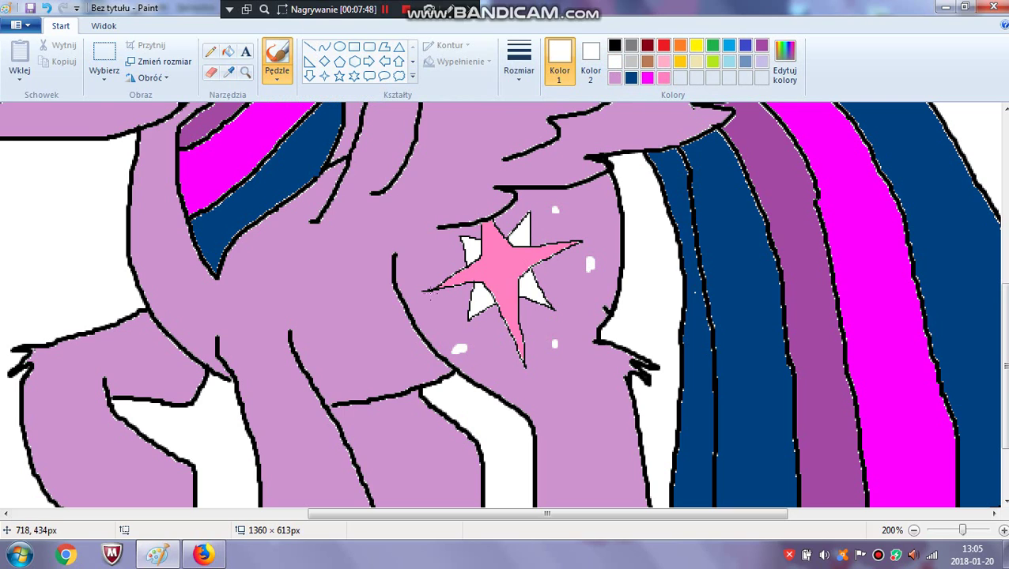
{"action": "scroll", "coordinate": [445, 199], "scroll_direction": "down", "scroll_amount": 3}
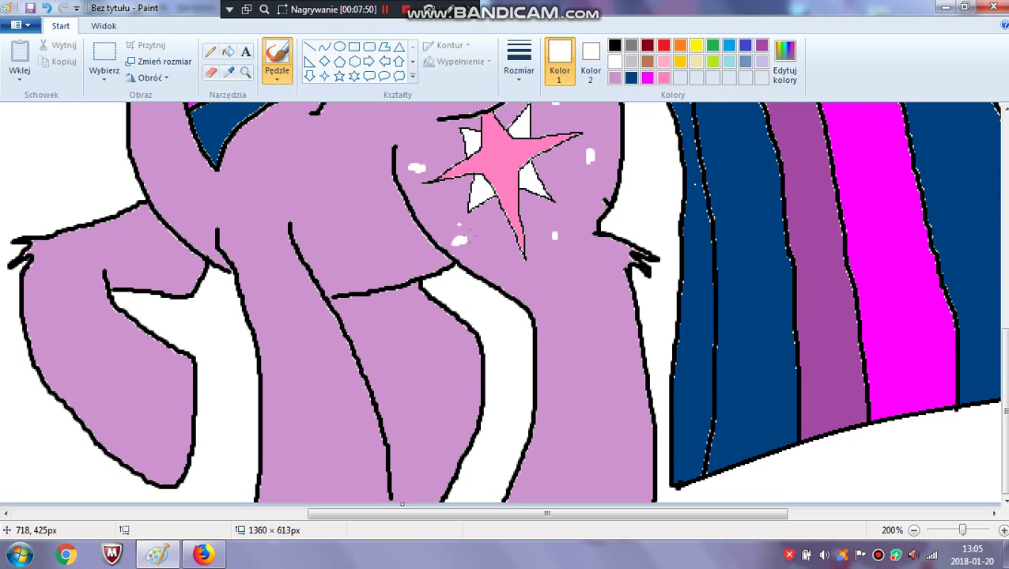
{"action": "scroll", "coordinate": [481, 252], "scroll_direction": "up", "scroll_amount": 5}
{"action": "scroll", "coordinate": [483, 253], "scroll_direction": "down", "scroll_amount": 3}
{"action": "scroll", "coordinate": [484, 255], "scroll_direction": "down", "scroll_amount": 3}
{"action": "scroll", "coordinate": [488, 298], "scroll_direction": "up", "scroll_amount": 8}
{"action": "scroll", "coordinate": [488, 298], "scroll_direction": "up", "scroll_amount": 3}
{"action": "scroll", "coordinate": [506, 380], "scroll_direction": "down", "scroll_amount": 10}
{"action": "left_click", "coordinate": [228, 52]}
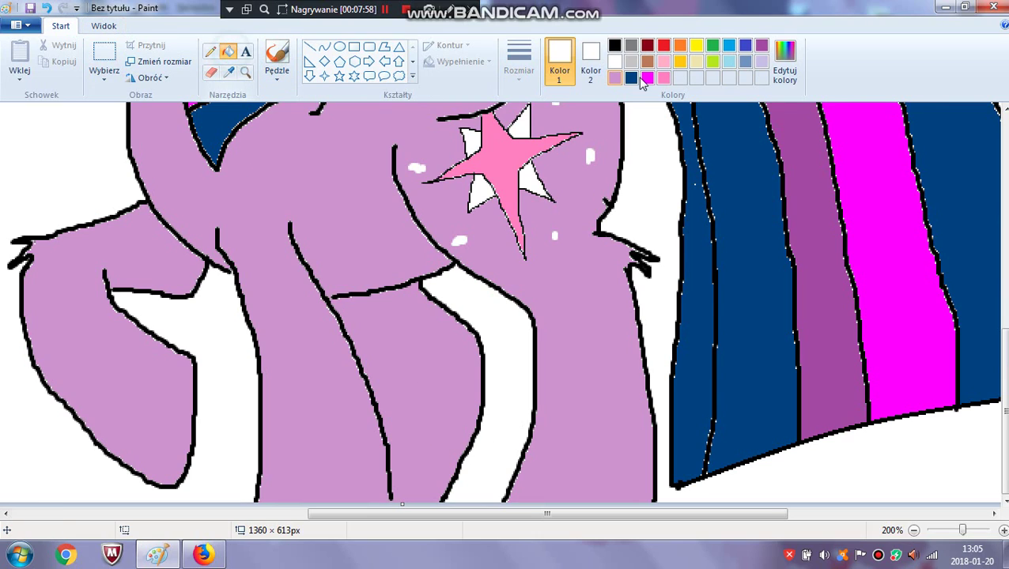
{"action": "left_click", "coordinate": [442, 340]}
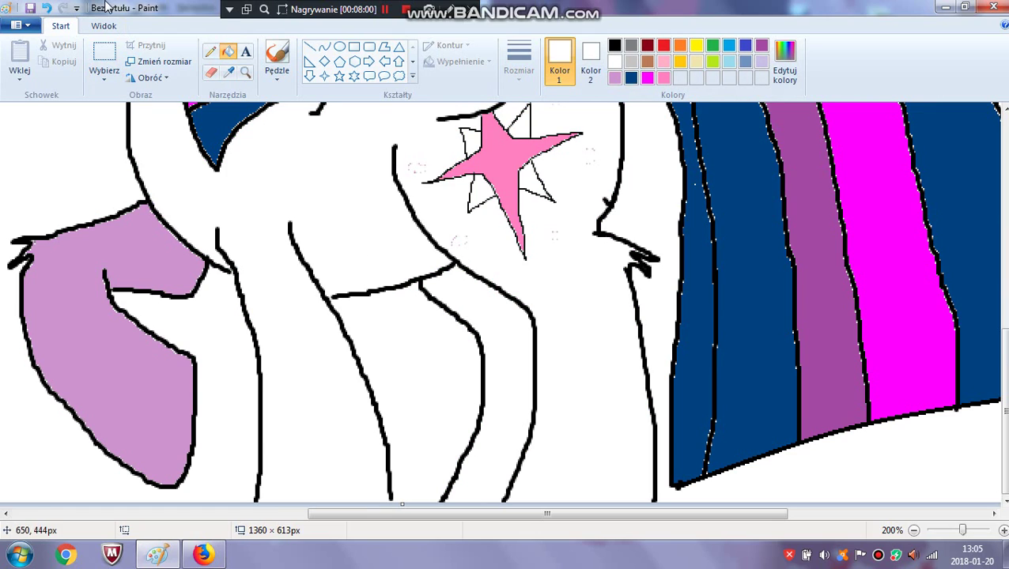
{"action": "left_click", "coordinate": [46, 8]}
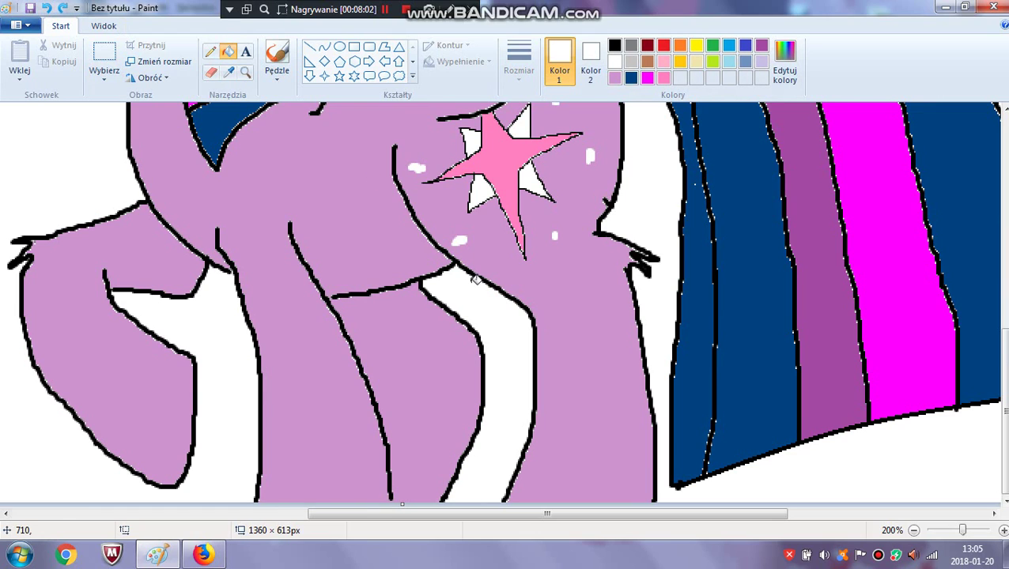
Paint the purple gap between the legs below the belly white and retouch the black outlines around it
{"action": "left_click", "coordinate": [277, 79]}
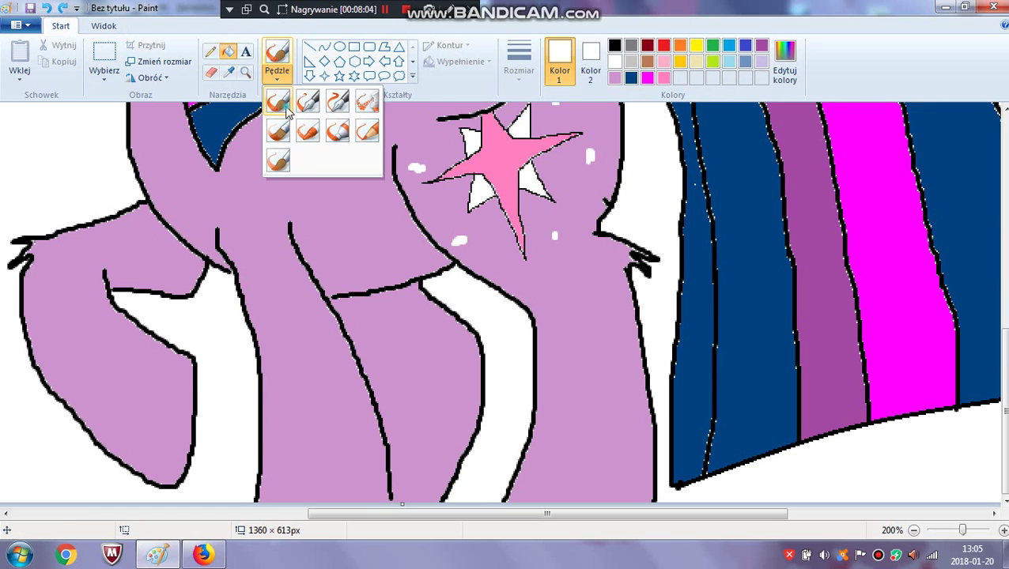
{"action": "left_click", "coordinate": [277, 101]}
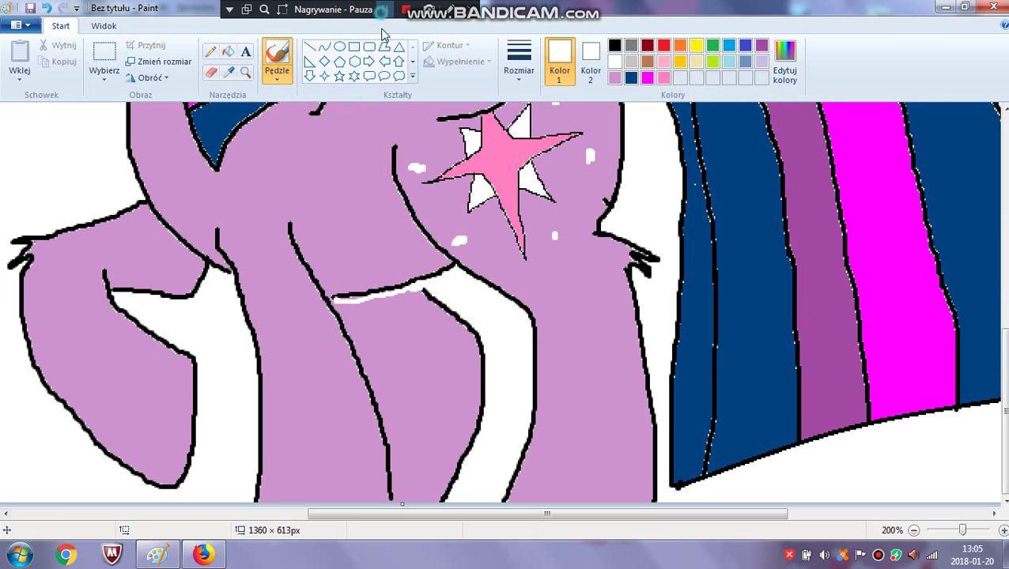
{"action": "key", "text": "ctrl+y"}
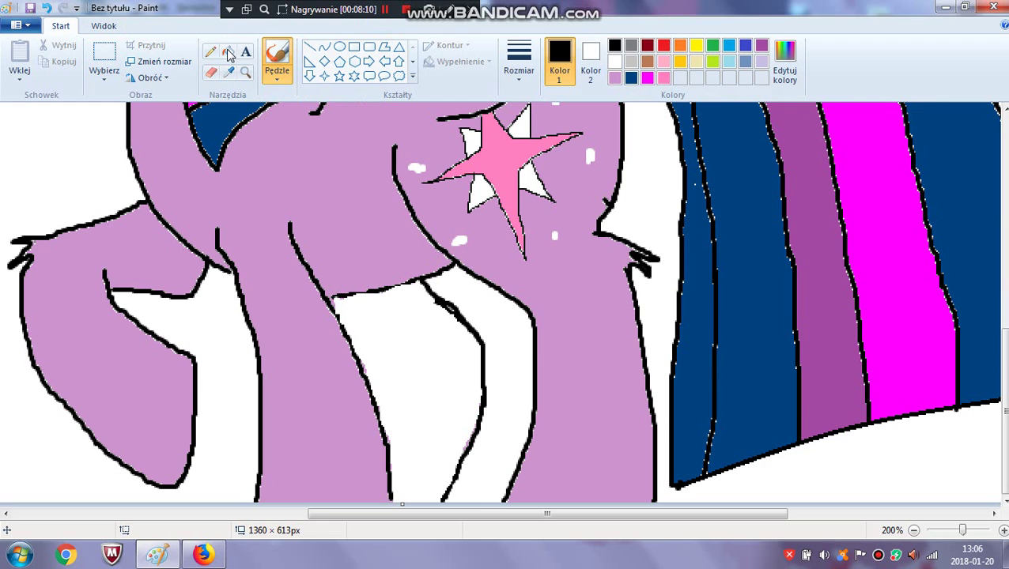
Fill the white strip of the far hind leg with the light purple body colour
{"action": "left_click", "coordinate": [229, 52]}
{"action": "left_click", "coordinate": [647, 78]}
{"action": "left_click", "coordinate": [616, 78]}
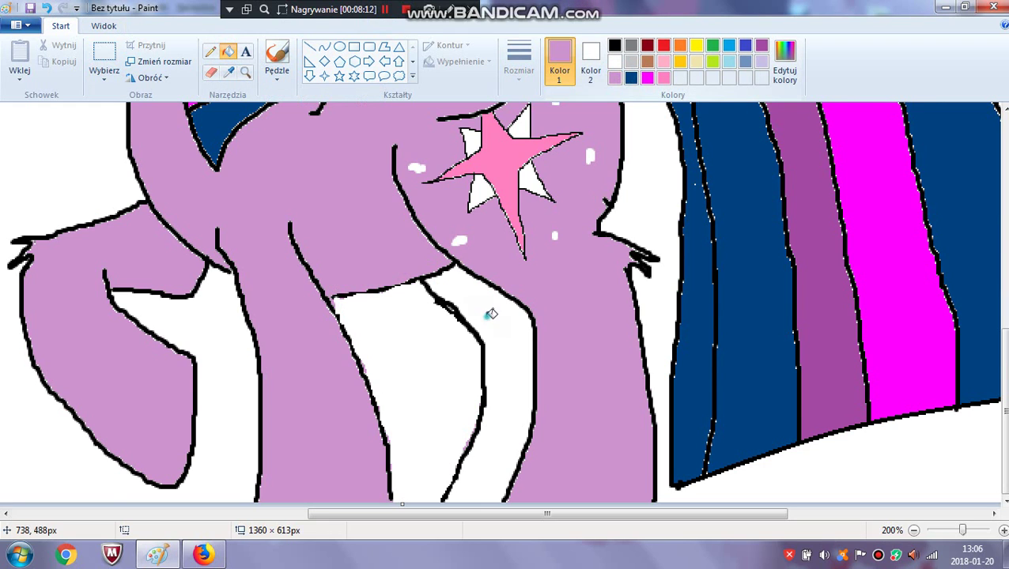
{"action": "left_click", "coordinate": [490, 310]}
Fill all the white background areas around the pony and between its legs with black at 100% zoom
{"action": "scroll", "coordinate": [486, 294], "scroll_direction": "up", "scroll_amount": 6}
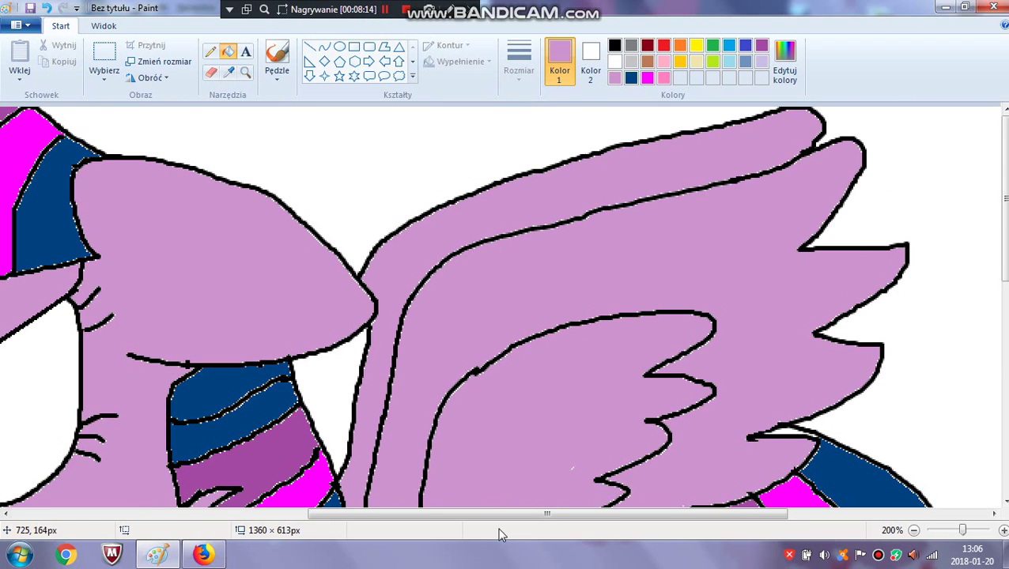
{"action": "left_click_drag", "start_coordinate": [499, 527], "coordinate": [252, 536]}
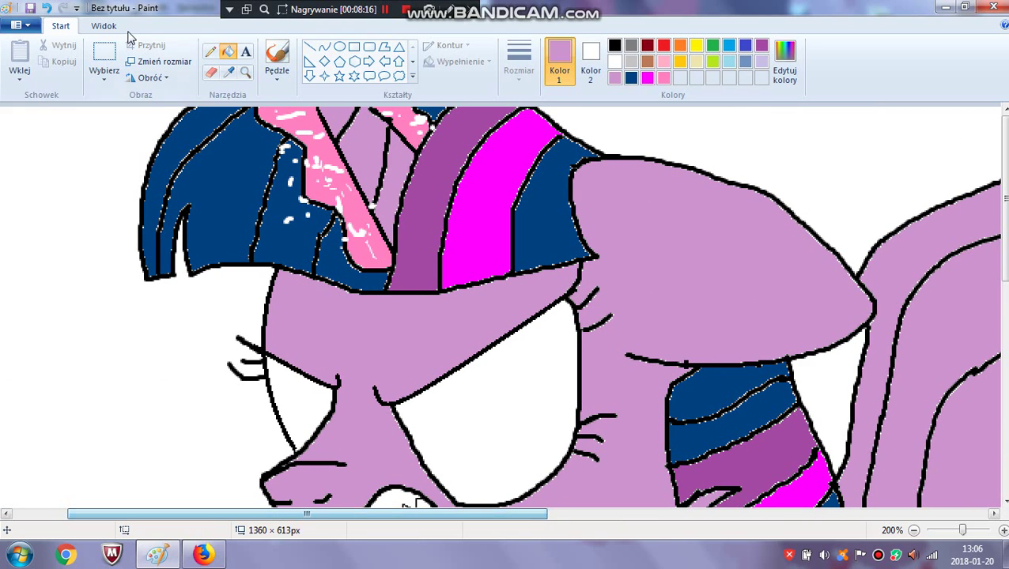
{"action": "left_click", "coordinate": [102, 27]}
{"action": "left_click", "coordinate": [64, 52]}
{"action": "left_click", "coordinate": [61, 25]}
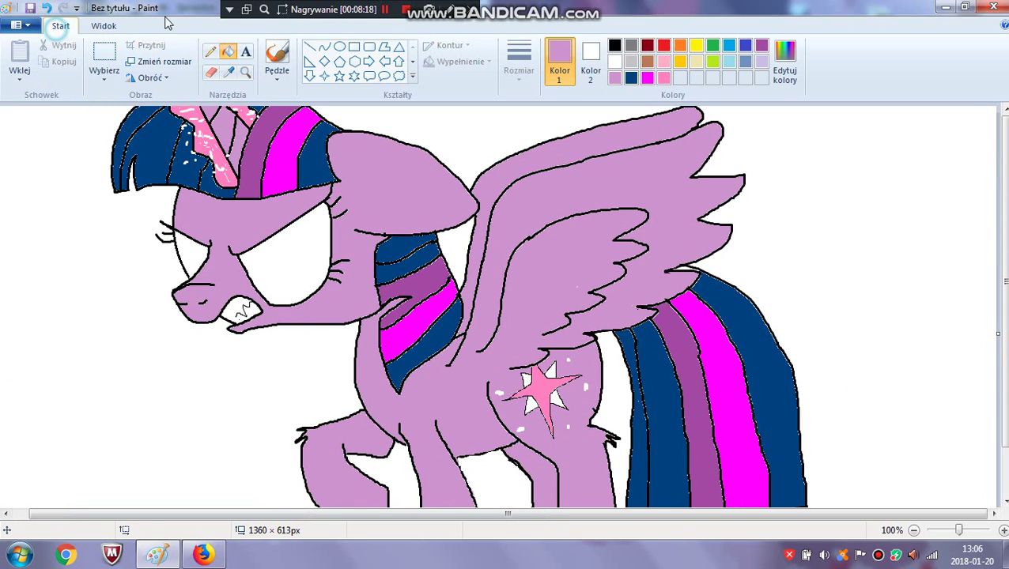
{"action": "left_click", "coordinate": [615, 45]}
{"action": "left_click", "coordinate": [513, 122]}
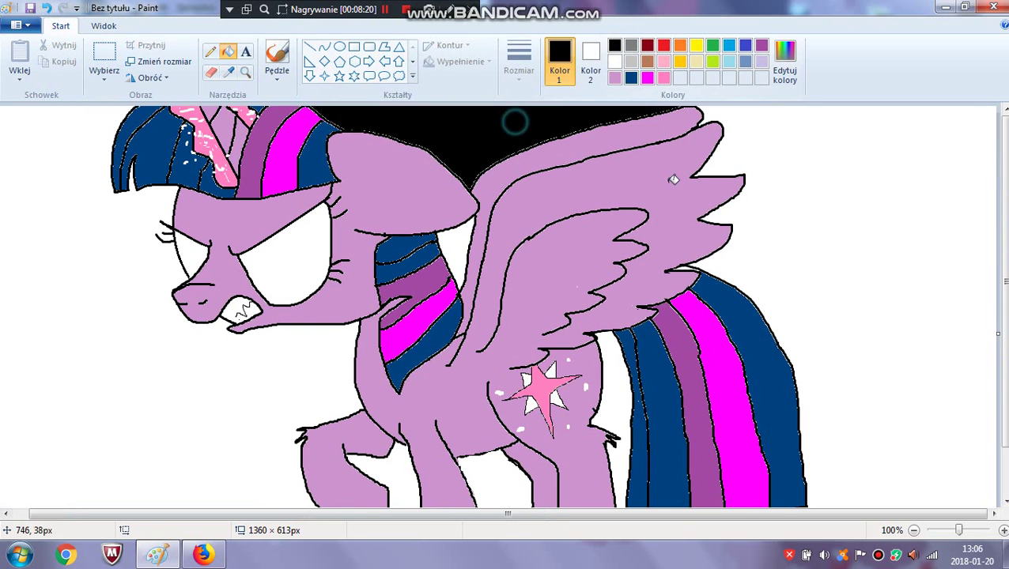
{"action": "left_click", "coordinate": [835, 224]}
{"action": "left_click", "coordinate": [495, 466]}
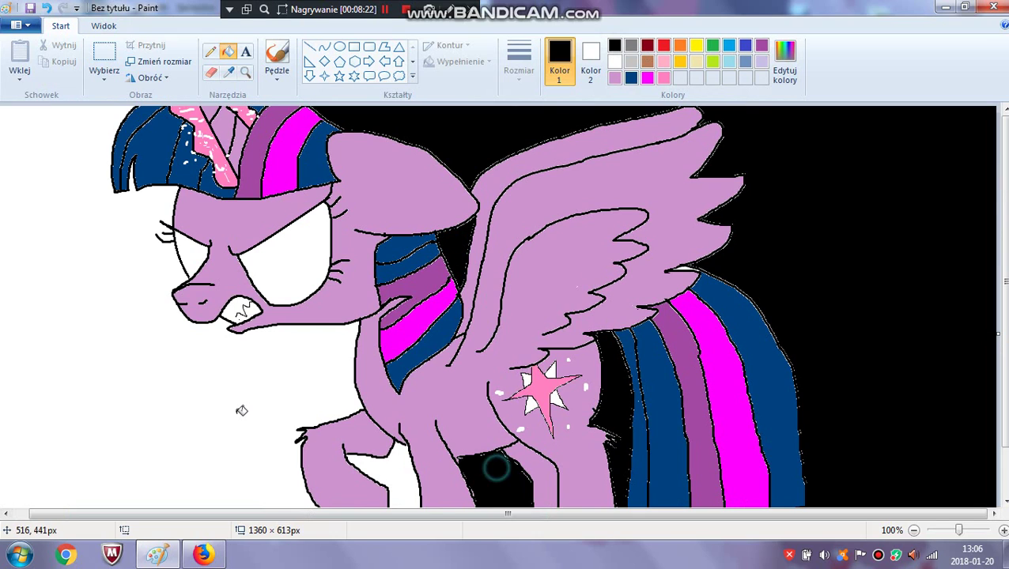
{"action": "left_click", "coordinate": [229, 411]}
Set up the standard brush with red for lettering
{"action": "left_click", "coordinate": [279, 73]}
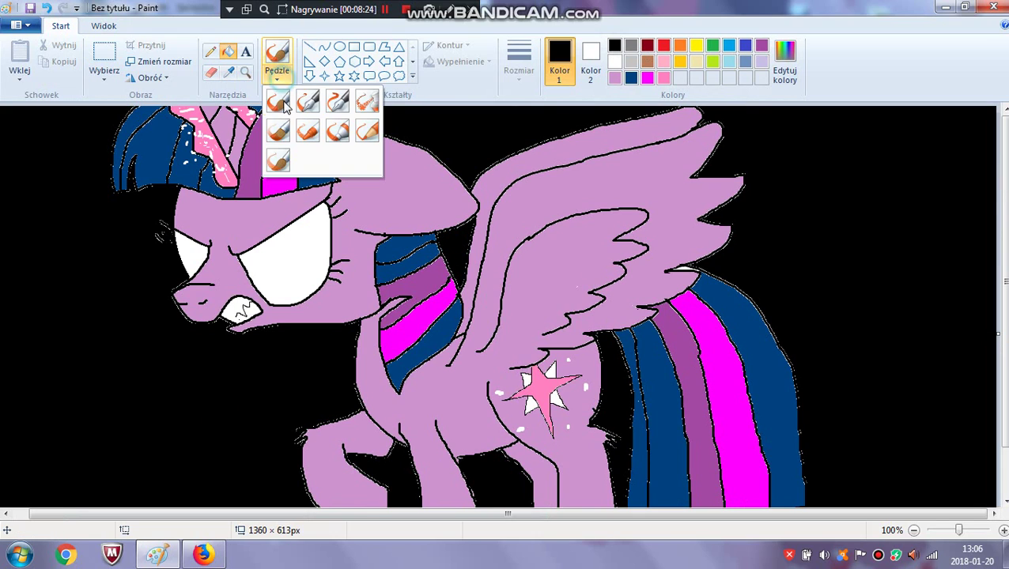
{"action": "left_click", "coordinate": [281, 101]}
{"action": "left_click", "coordinate": [664, 45]}
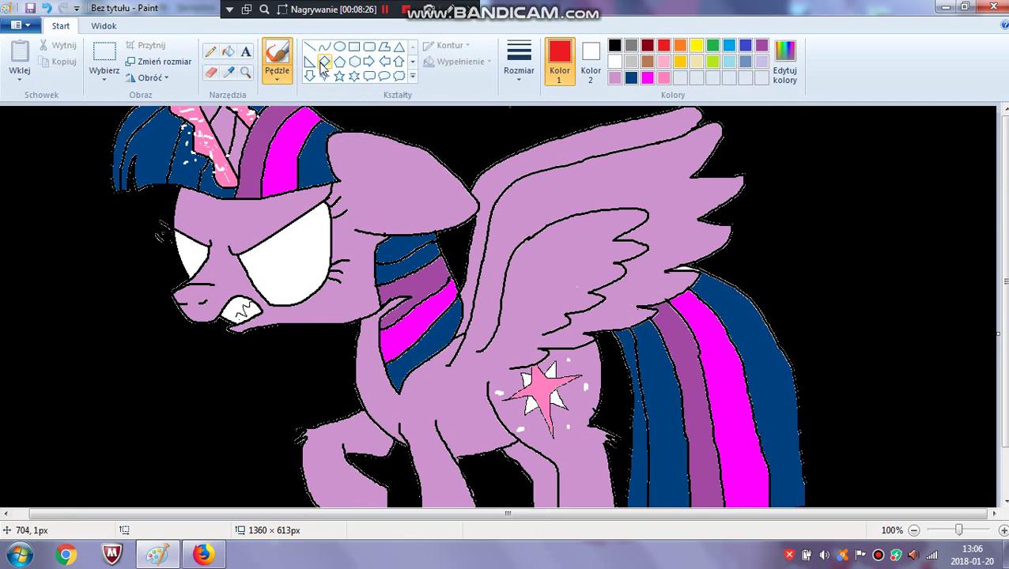
{"action": "left_click", "coordinate": [279, 73]}
{"action": "left_click", "coordinate": [282, 97]}
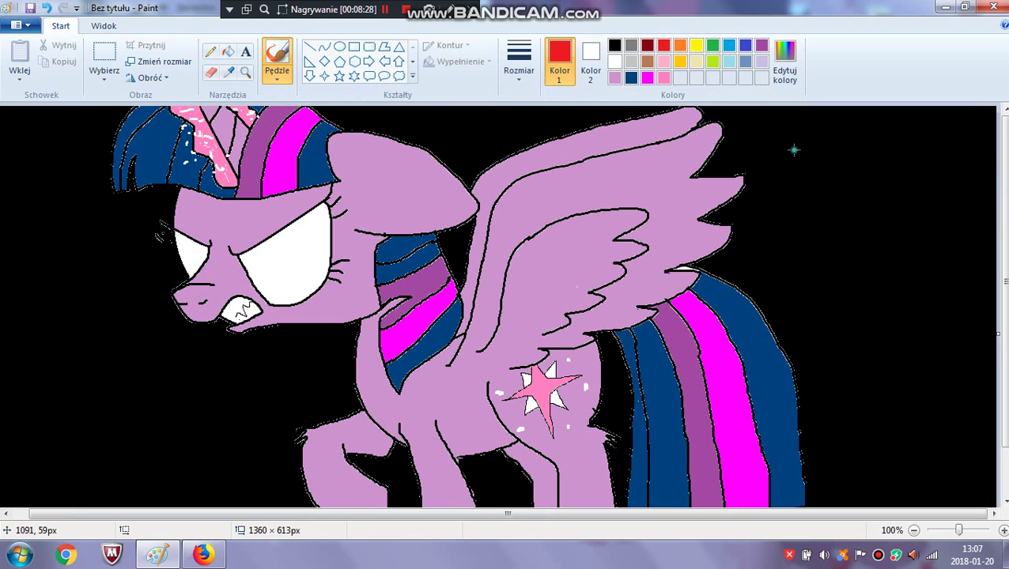
{"action": "left_click_drag", "start_coordinate": [794, 149], "coordinate": [794, 193]}
{"action": "left_click_drag", "start_coordinate": [798, 136], "coordinate": [797, 140]}
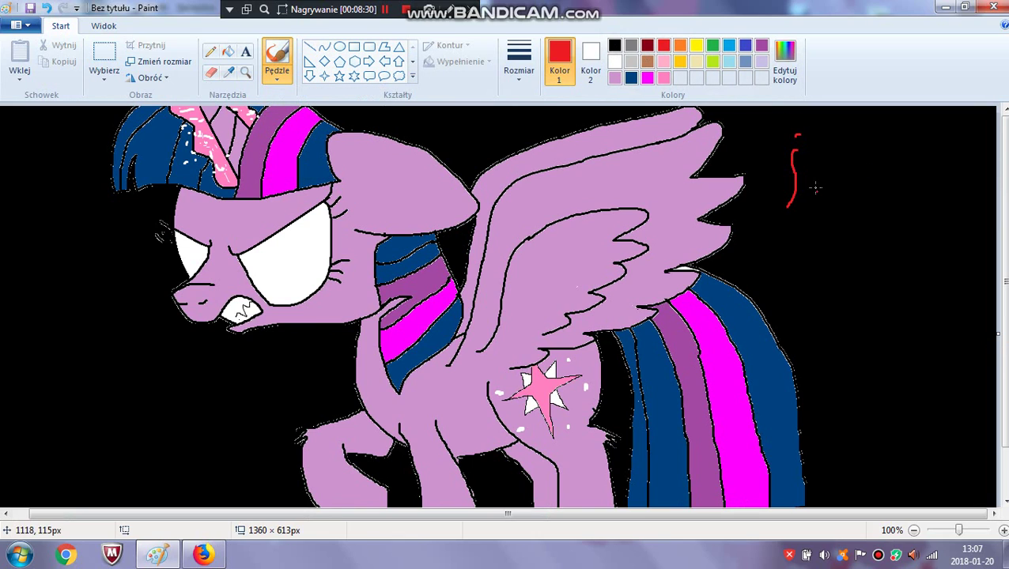
{"action": "left_click", "coordinate": [48, 7]}
{"action": "left_click", "coordinate": [48, 7]}
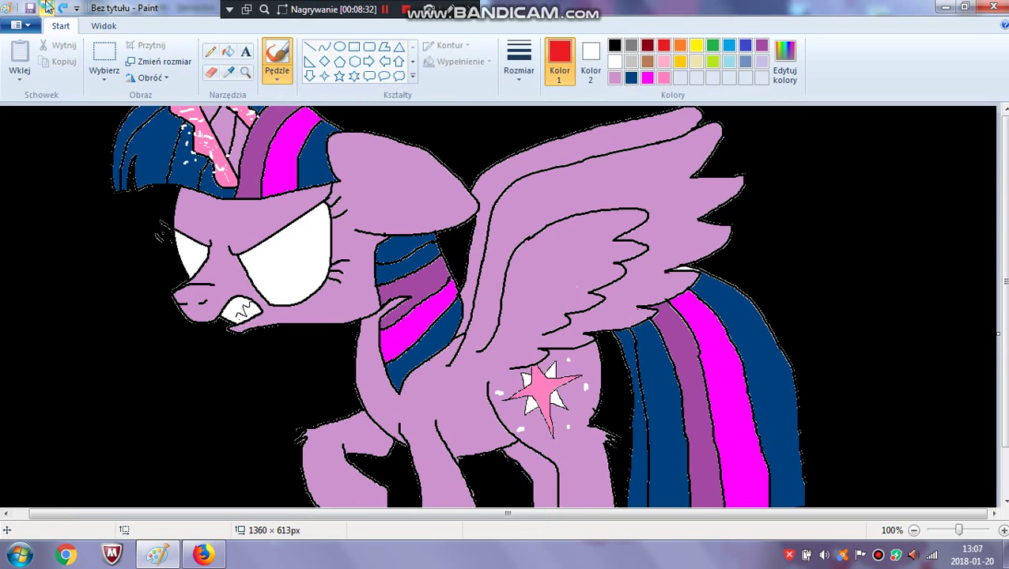
Handwrite "I see you." in red over two lines on the black background behind the wing
{"action": "mouse_move", "coordinate": [783, 141]}
{"action": "left_mouse_down"}
{"action": "mouse_move", "coordinate": [785, 190]}
{"action": "mouse_move", "coordinate": [839, 179]}
{"action": "mouse_move", "coordinate": [830, 183]}
{"action": "mouse_move", "coordinate": [839, 193]}
{"action": "mouse_move", "coordinate": [870, 186]}
{"action": "left_mouse_up"}
{"action": "left_click_drag", "start_coordinate": [841, 237], "coordinate": [851, 273]}
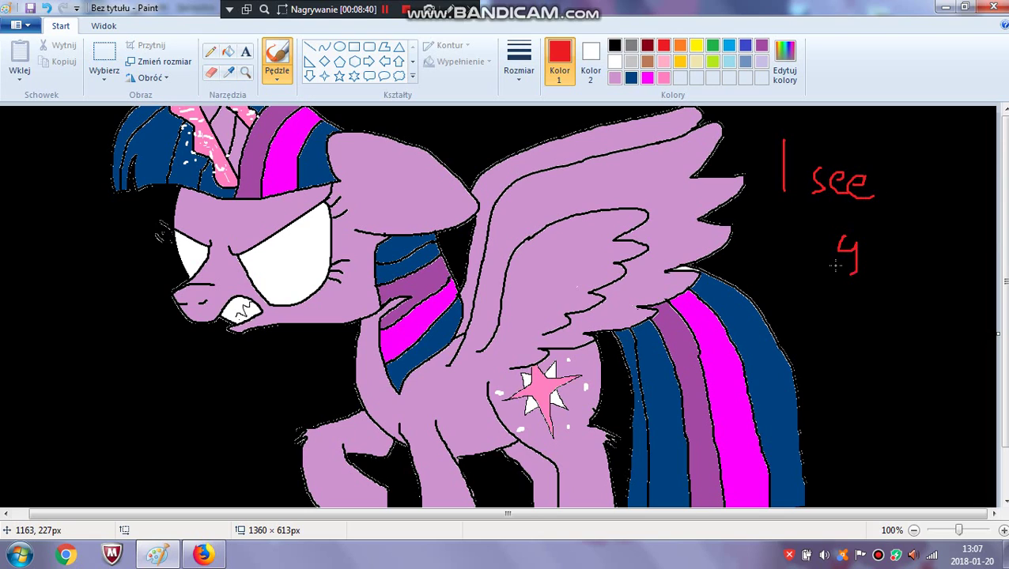
{"action": "left_click_drag", "start_coordinate": [876, 242], "coordinate": [910, 264]}
{"action": "left_click", "coordinate": [910, 261]}
{"action": "left_click", "coordinate": [385, 10]}
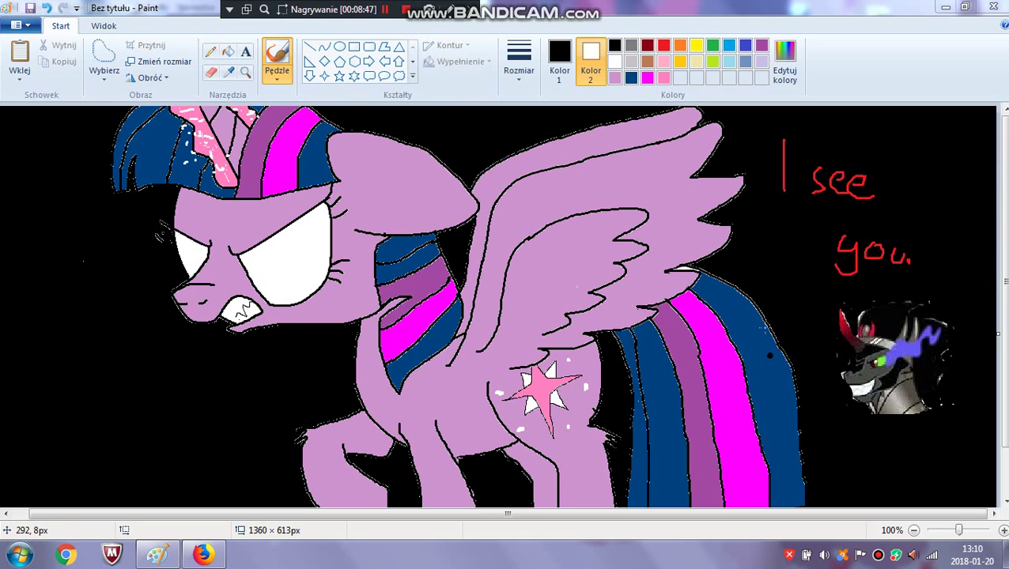
Draw a marker-filled circle of about 225 × 221 px with a black outline over the small character picture below the caption
{"action": "left_click", "coordinate": [340, 61]}
{"action": "left_click", "coordinate": [339, 46]}
{"action": "left_click", "coordinate": [459, 62]}
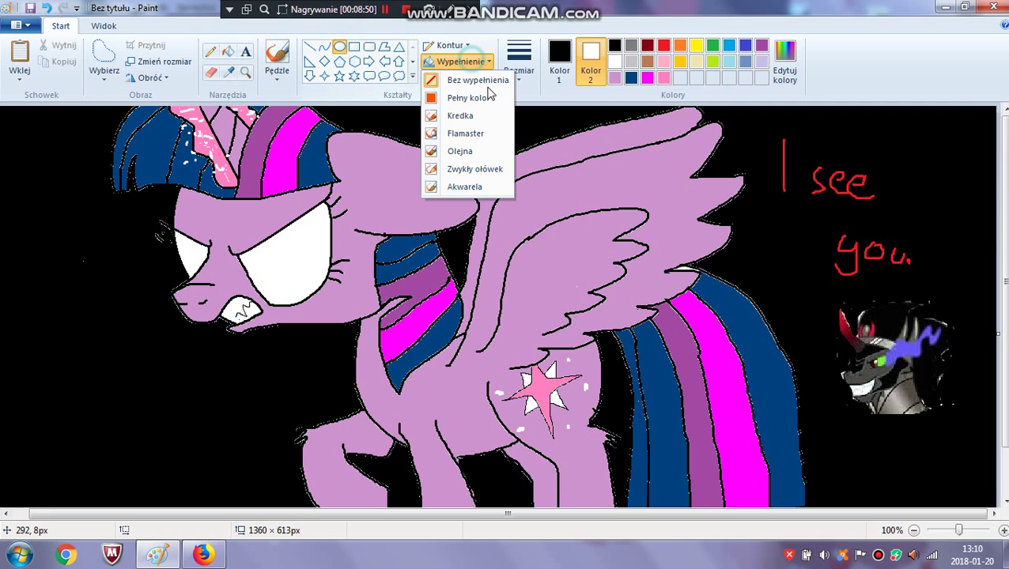
{"action": "left_click", "coordinate": [475, 134]}
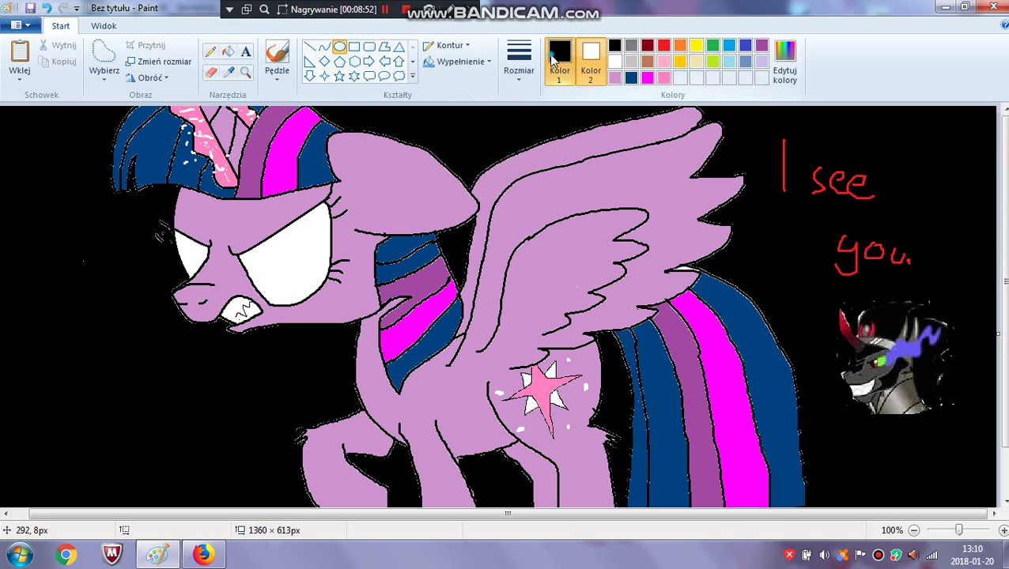
{"action": "left_click", "coordinate": [559, 60]}
{"action": "left_click", "coordinate": [525, 84]}
{"action": "left_click", "coordinate": [523, 134]}
{"action": "left_click_drag", "start_coordinate": [807, 291], "coordinate": [964, 448]}
{"action": "left_click_drag", "start_coordinate": [865, 372], "coordinate": [865, 362]}
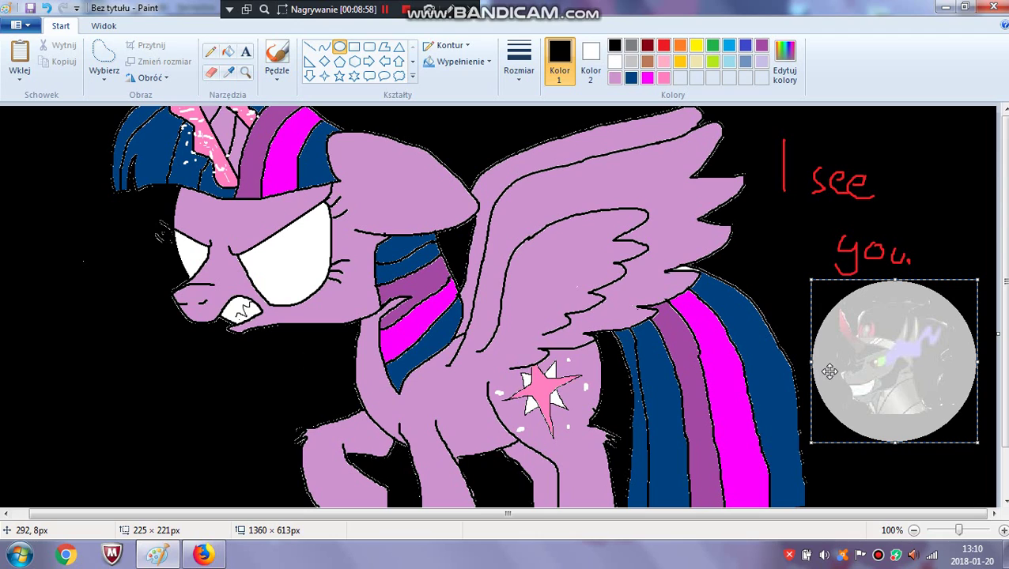
Change the circle's marker fill to black to darken the character picture beneath it
{"action": "left_click", "coordinate": [590, 62]}
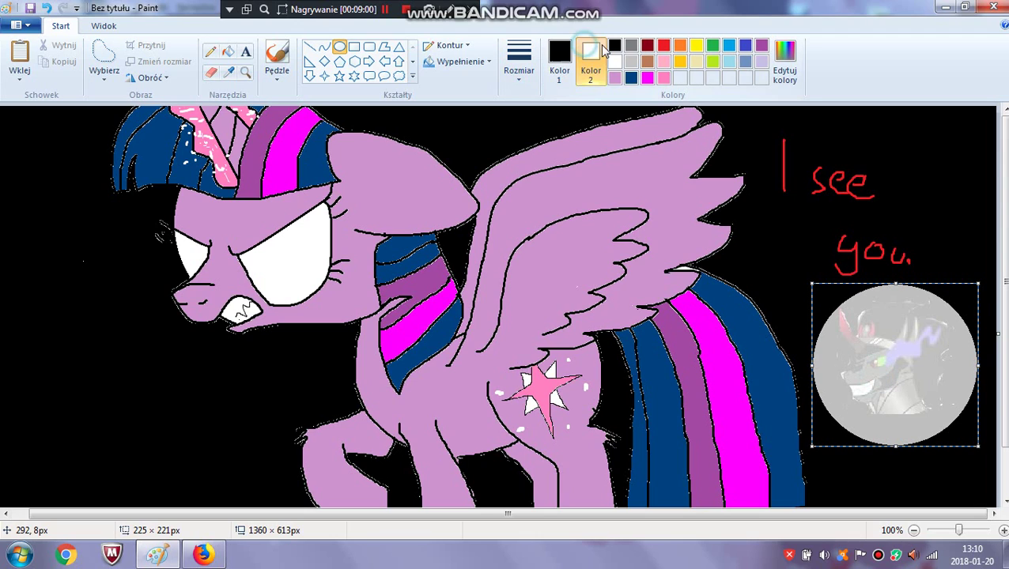
{"action": "left_click", "coordinate": [615, 45]}
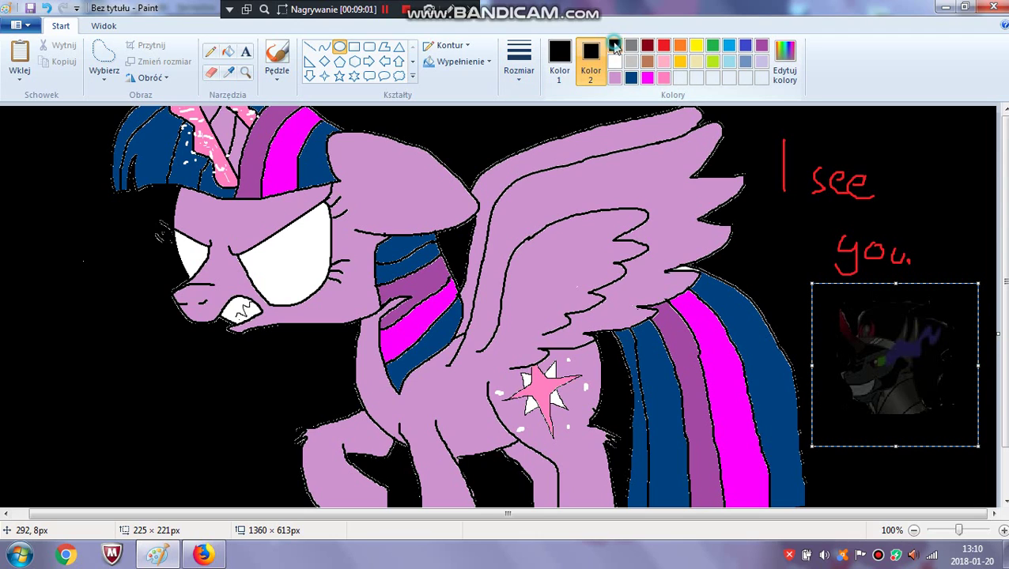
{"action": "left_click", "coordinate": [241, 385]}
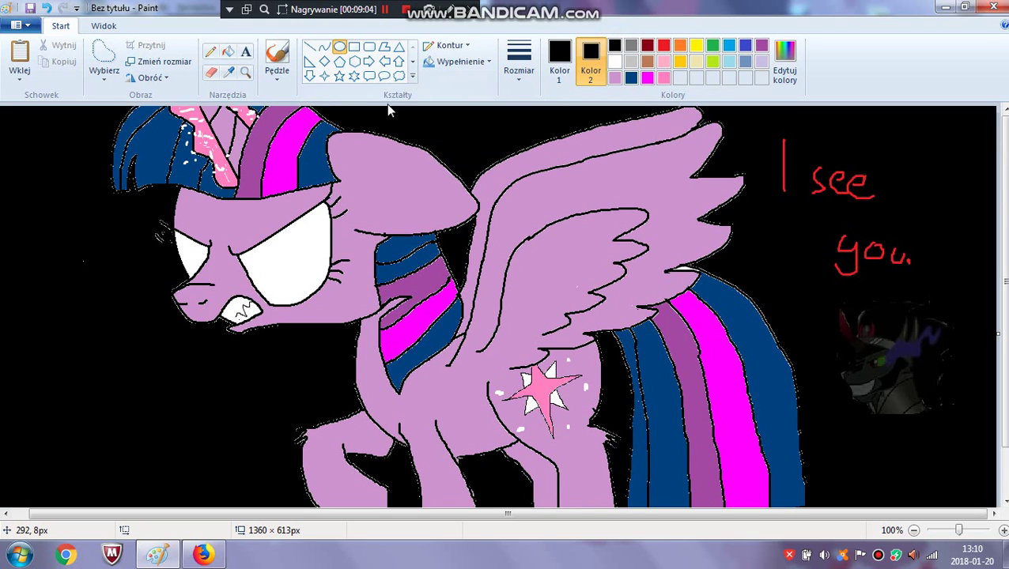
Select the darkened character picture with a free-form selection and enlarge it to about 286 × 257 px below the caption
{"action": "left_click", "coordinate": [90, 73]}
{"action": "left_click", "coordinate": [157, 128]}
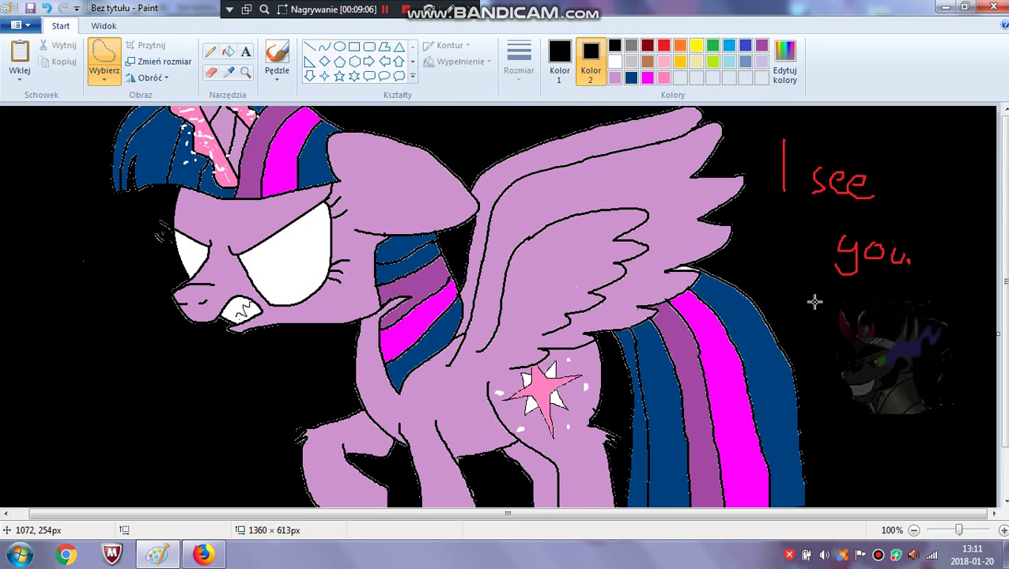
{"action": "mouse_move", "coordinate": [807, 309]}
{"action": "left_mouse_down"}
{"action": "mouse_move", "coordinate": [917, 291]}
{"action": "mouse_move", "coordinate": [963, 330]}
{"action": "mouse_move", "coordinate": [972, 376]}
{"action": "mouse_move", "coordinate": [933, 427]}
{"action": "mouse_move", "coordinate": [894, 428]}
{"action": "mouse_move", "coordinate": [828, 388]}
{"action": "mouse_move", "coordinate": [813, 347]}
{"action": "mouse_move", "coordinate": [807, 310]}
{"action": "left_mouse_up"}
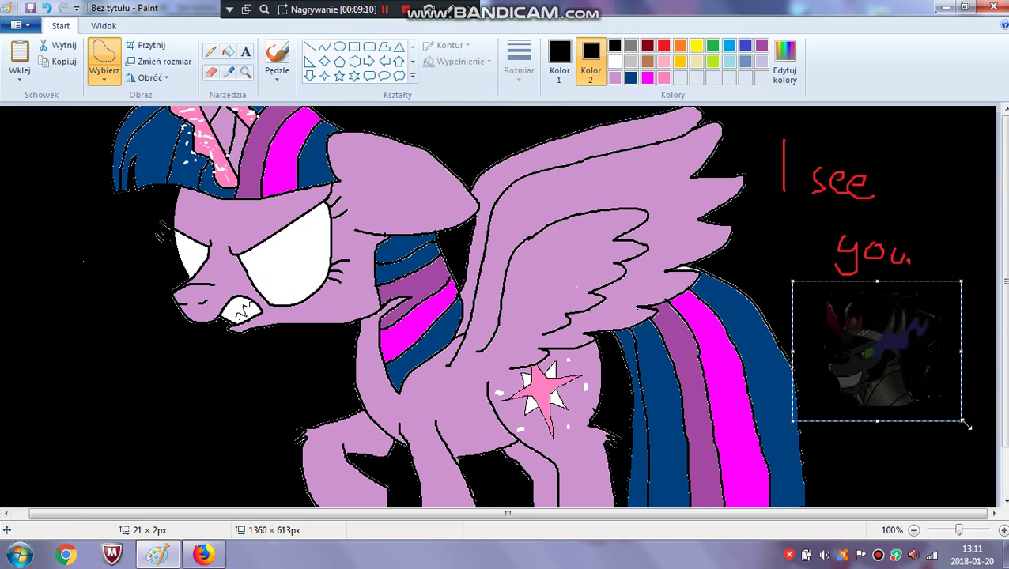
{"action": "left_click_drag", "start_coordinate": [962, 422], "coordinate": [998, 471]}
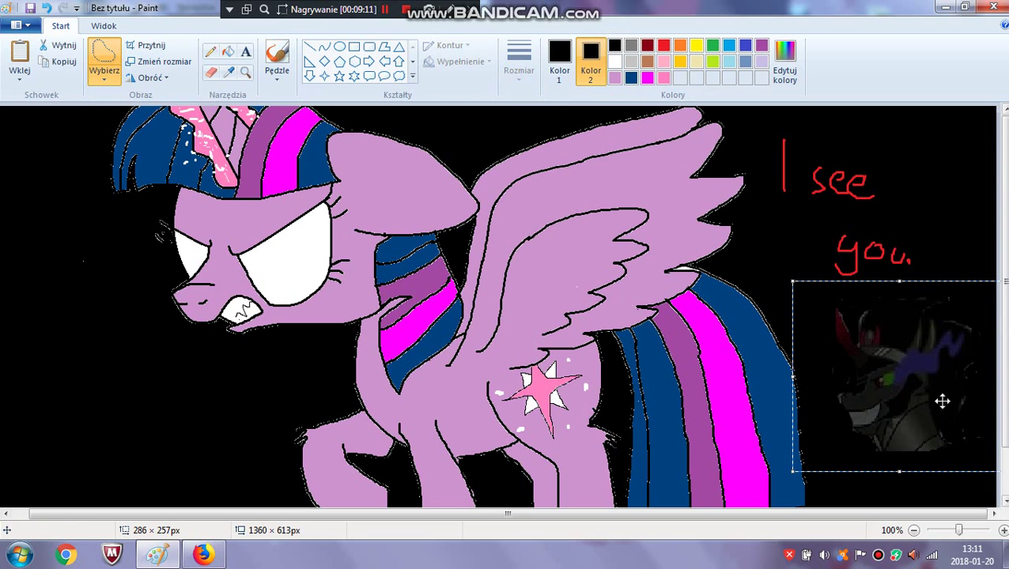
{"action": "left_click", "coordinate": [218, 380]}
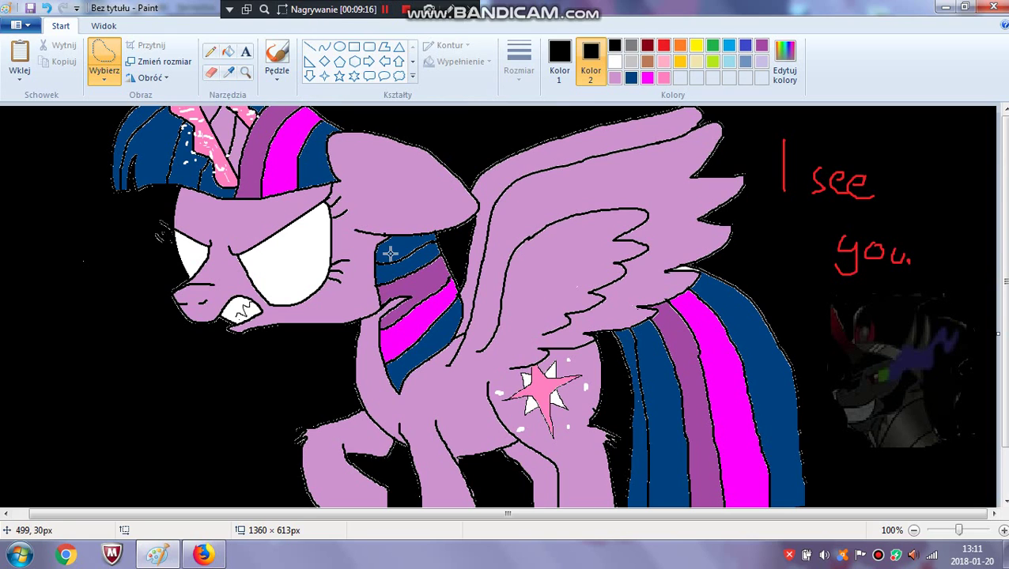
Set both colours to red and set up the brush with the second-thinnest line width
{"action": "scroll", "coordinate": [706, 321], "scroll_direction": "down", "scroll_amount": 1}
{"action": "scroll", "coordinate": [707, 322], "scroll_direction": "up", "scroll_amount": 1}
{"action": "left_click", "coordinate": [273, 81]}
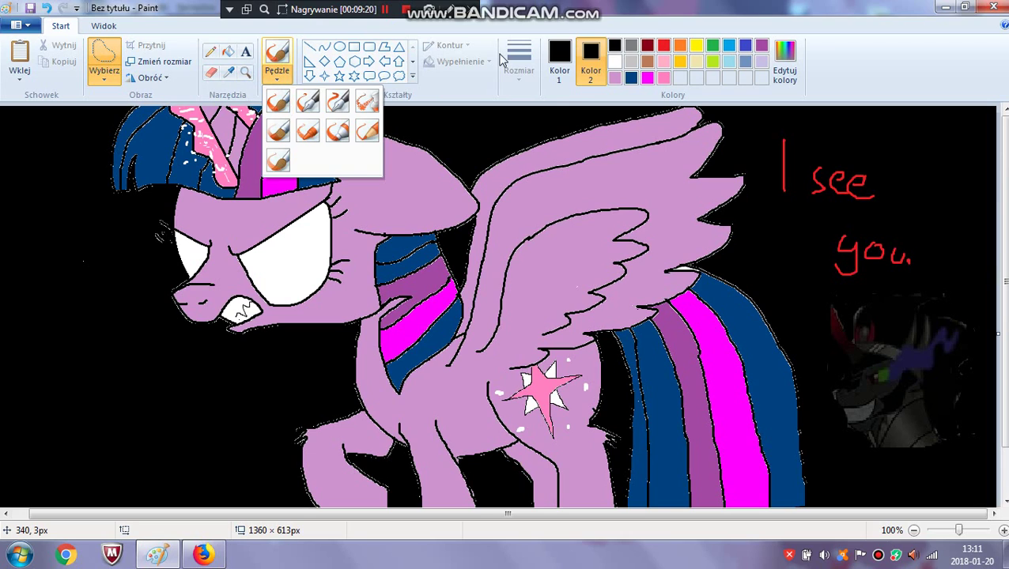
{"action": "left_click", "coordinate": [631, 75]}
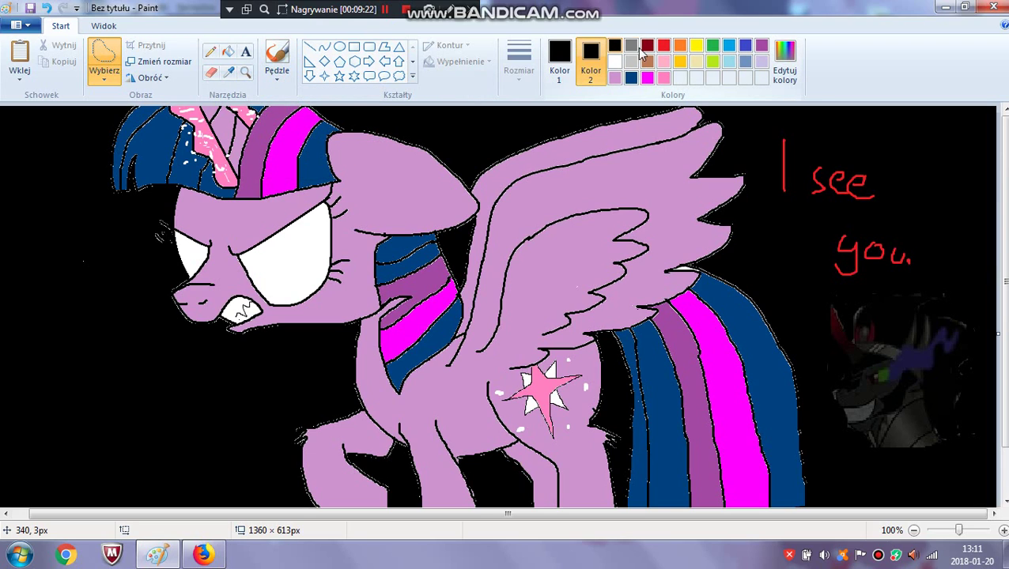
{"action": "left_click", "coordinate": [666, 50]}
{"action": "left_click", "coordinate": [559, 60]}
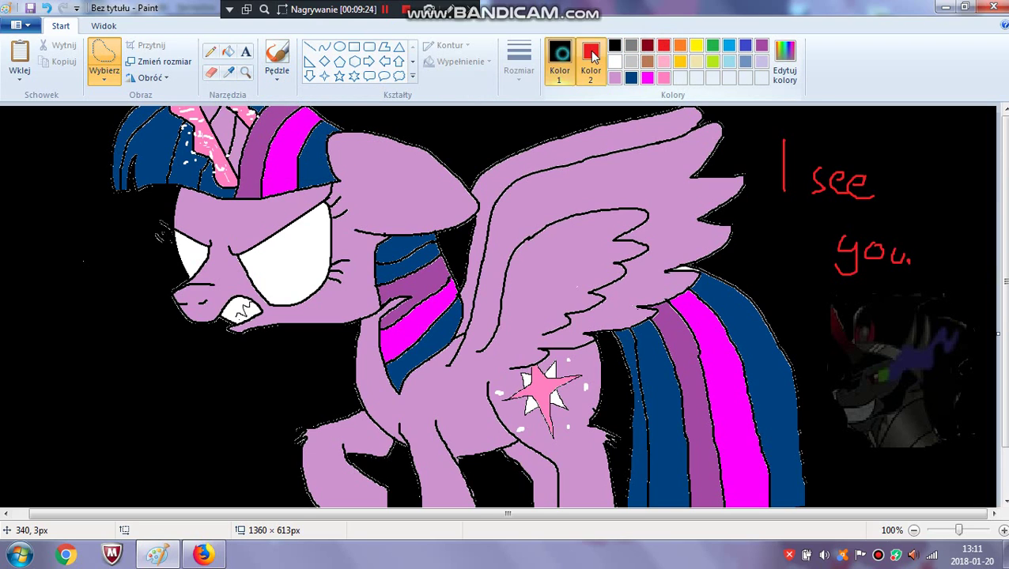
{"action": "left_click", "coordinate": [665, 48]}
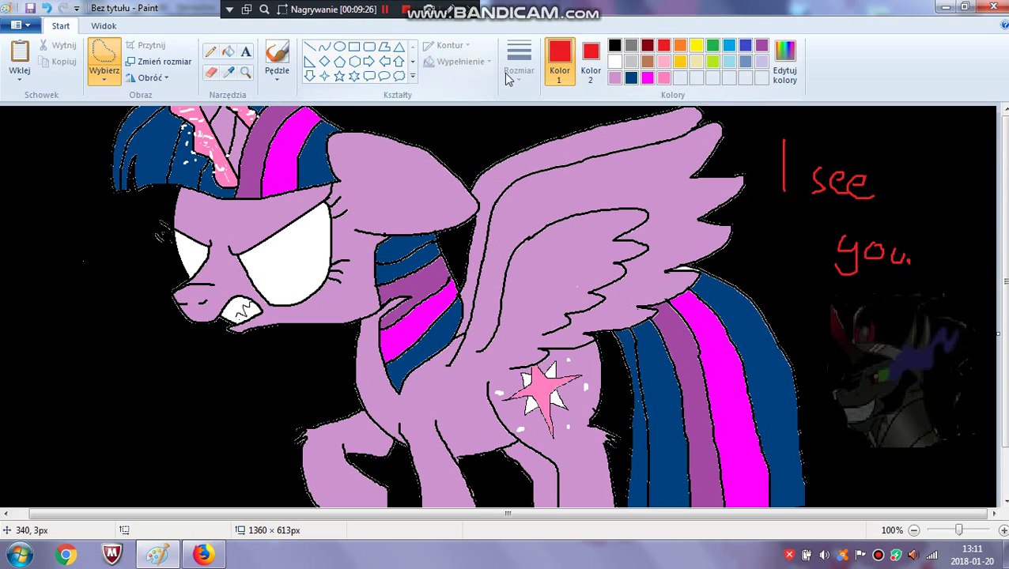
{"action": "left_click", "coordinate": [245, 72]}
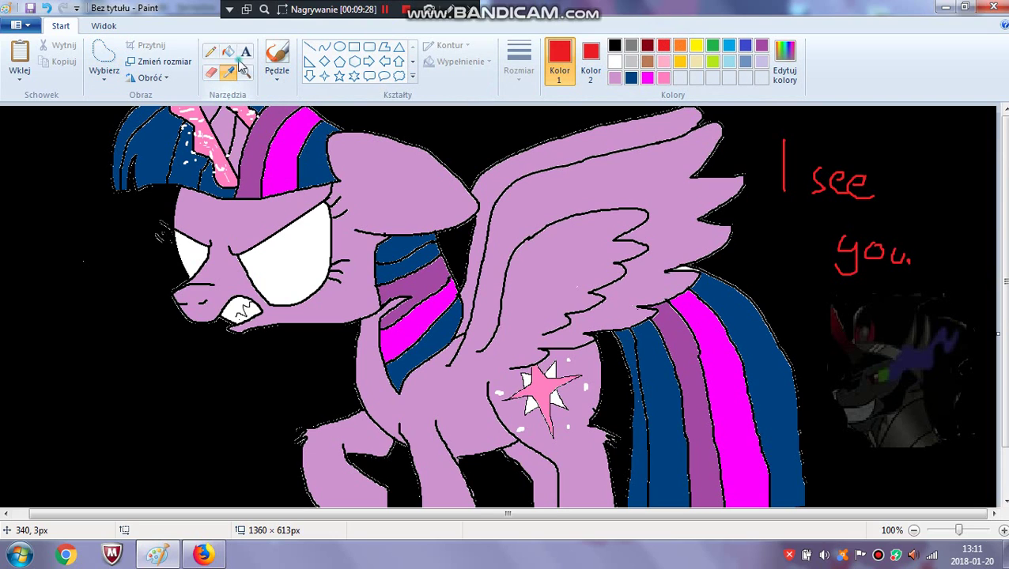
{"action": "left_click", "coordinate": [279, 81]}
{"action": "left_click", "coordinate": [531, 87]}
{"action": "left_click", "coordinate": [531, 87]}
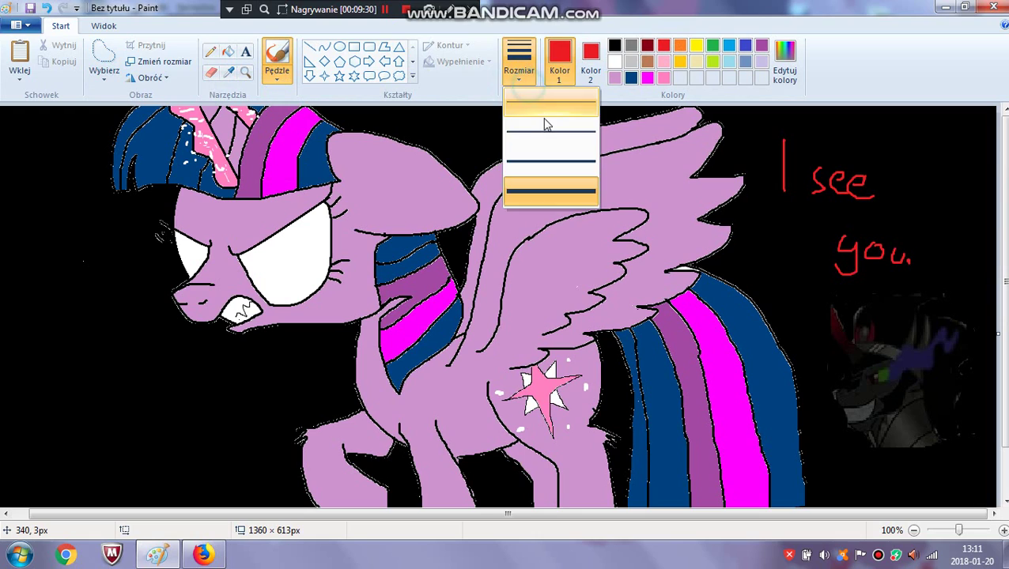
{"action": "left_click", "coordinate": [534, 129]}
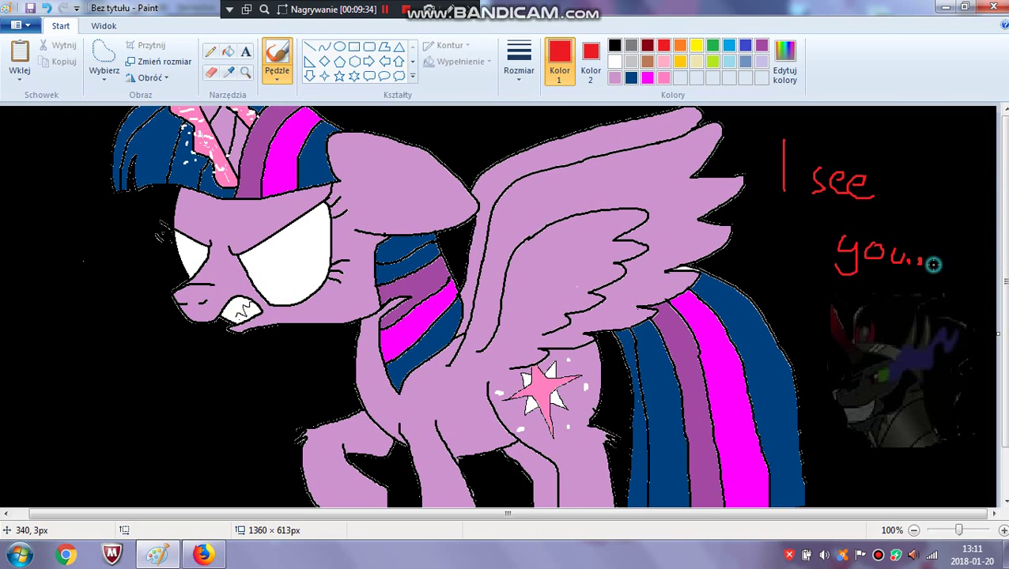
Extend the second caption line to "you..." with extra red dots and thicken its letter y
{"action": "left_click", "coordinate": [931, 263]}
{"action": "scroll", "coordinate": [822, 233], "scroll_direction": "down", "scroll_amount": 2}
{"action": "scroll", "coordinate": [506, 304], "scroll_direction": "up", "scroll_amount": 2}
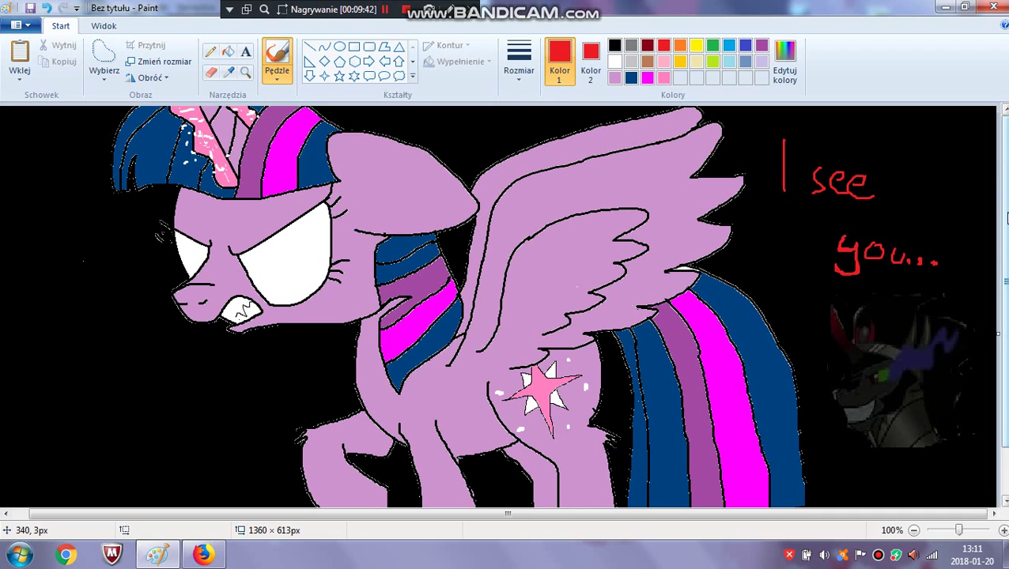
View the whole drawing in full screen
{"action": "left_click_drag", "start_coordinate": [1005, 216], "coordinate": [1005, 224]}
{"action": "left_click", "coordinate": [103, 26]}
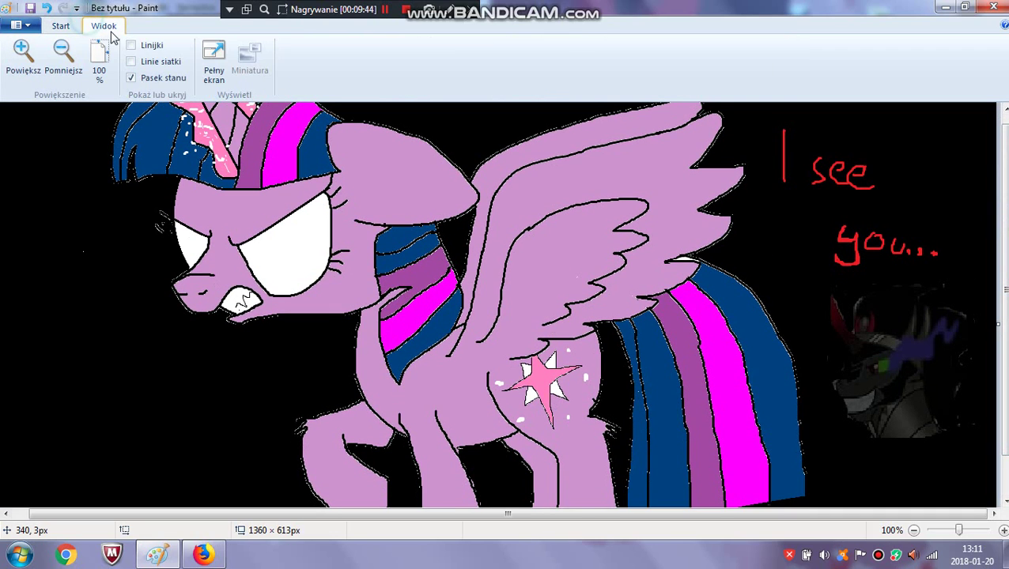
{"action": "left_click", "coordinate": [214, 63]}
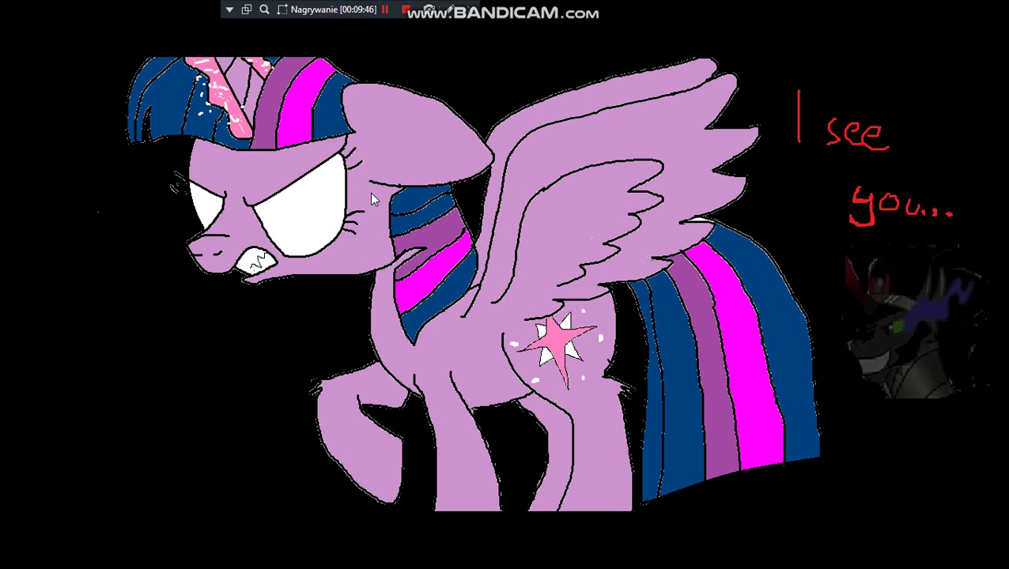